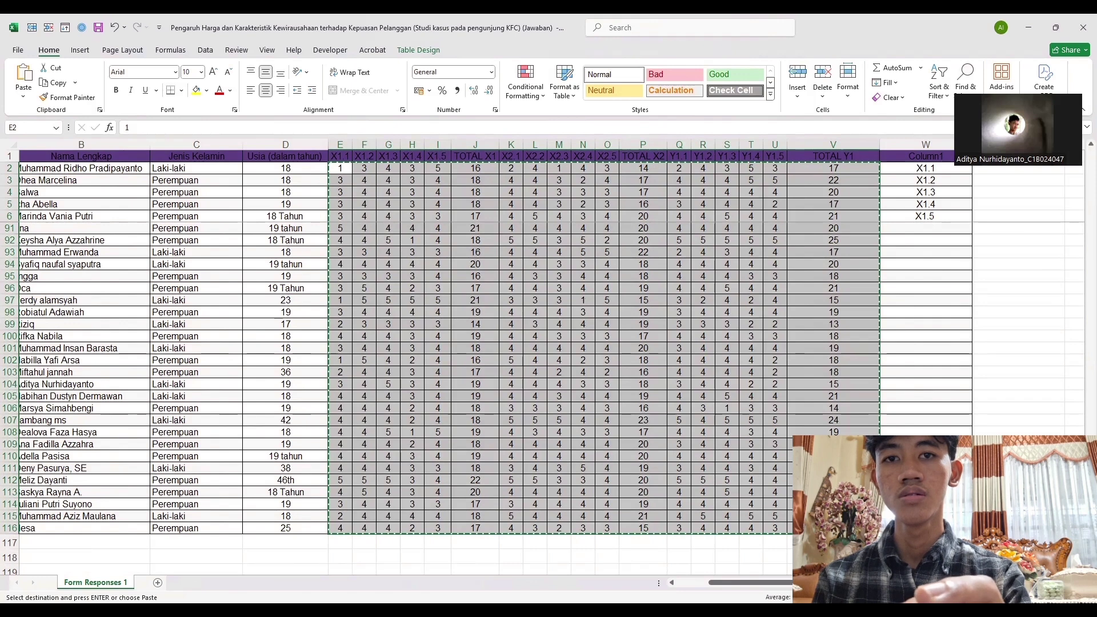
Step: Switch to SPSS and paste the copied questionnaire scores into the empty dataset from the first cell
{"action": "key", "text": "alt+Tab"}
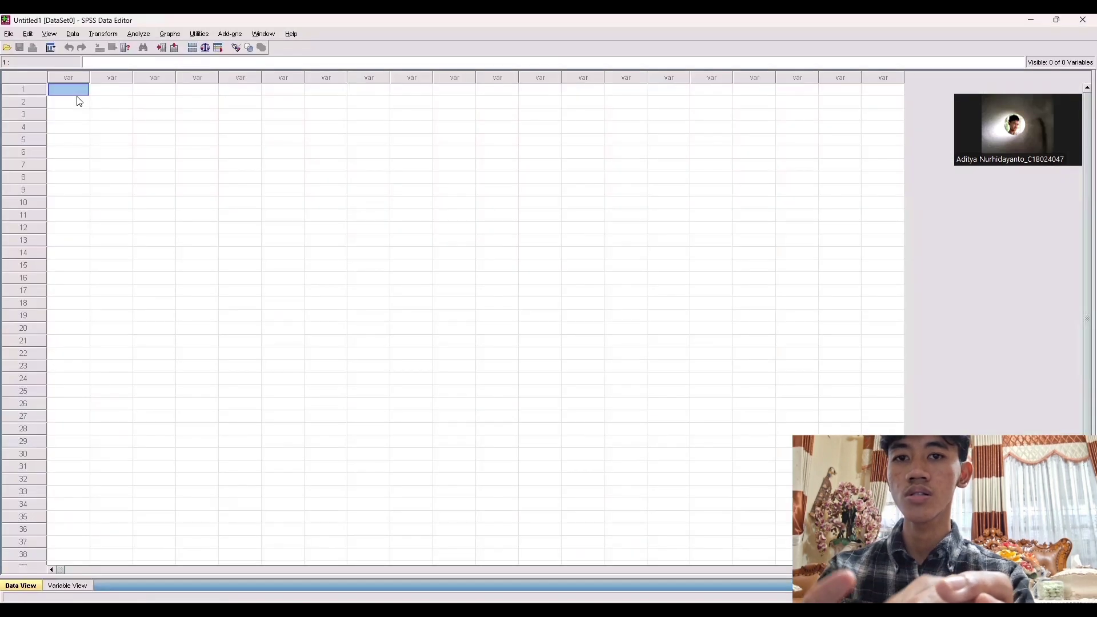
{"action": "key", "text": "ctrl+v"}
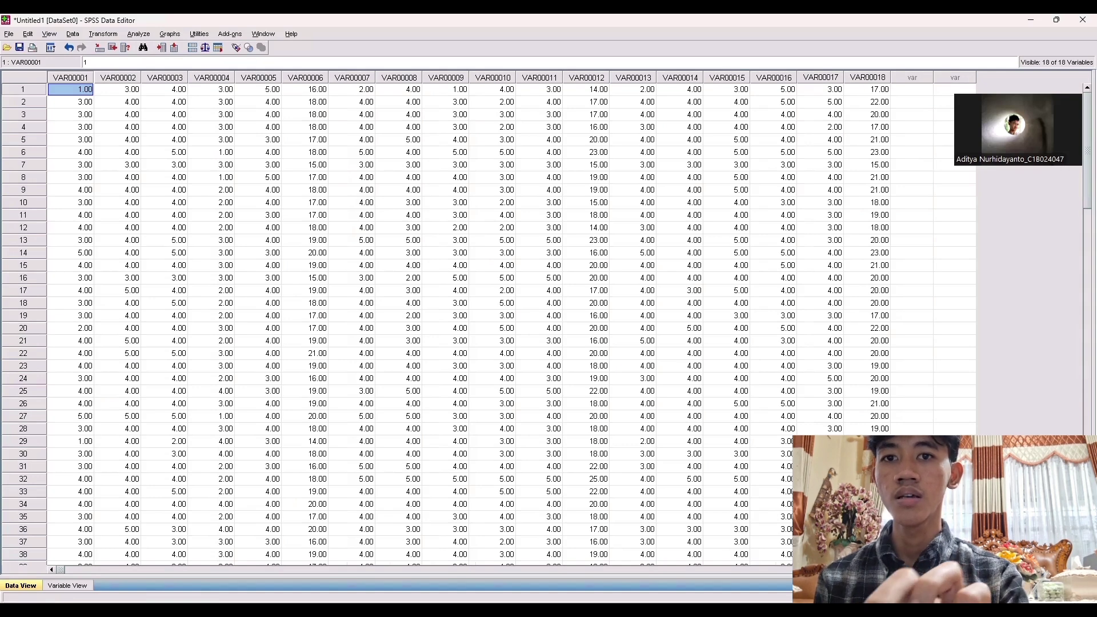
Step: Switch back to the Excel response sheet and copy the variable names X1.1 through Y1 in W2:W19
{"action": "key", "text": "alt+Tab"}
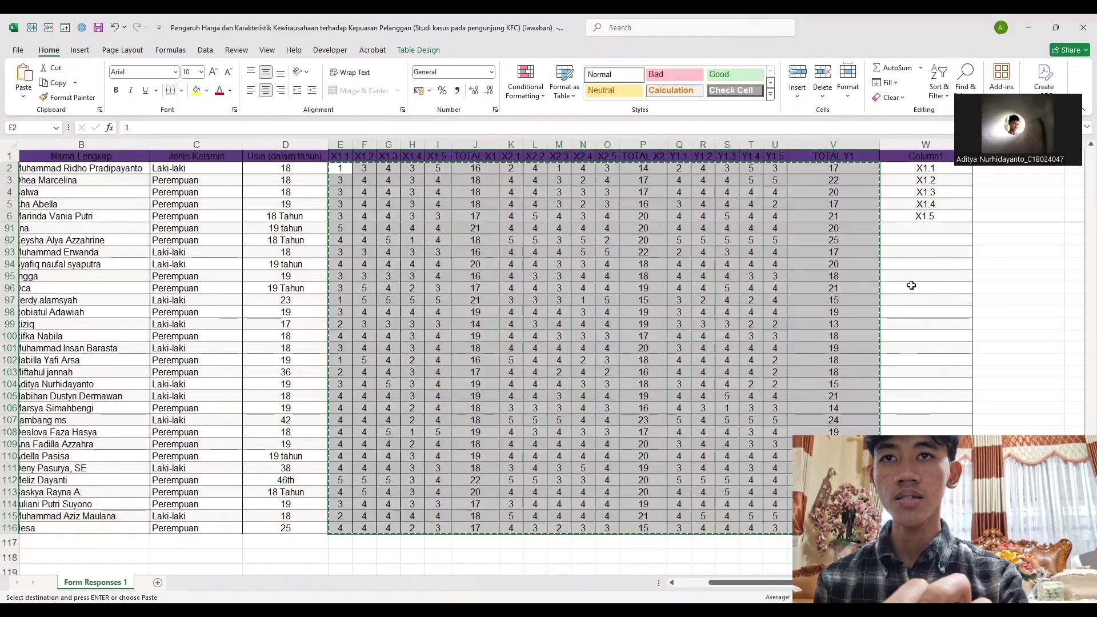
{"action": "scroll", "coordinate": [913, 286], "scroll_direction": "up", "scroll_amount": 15}
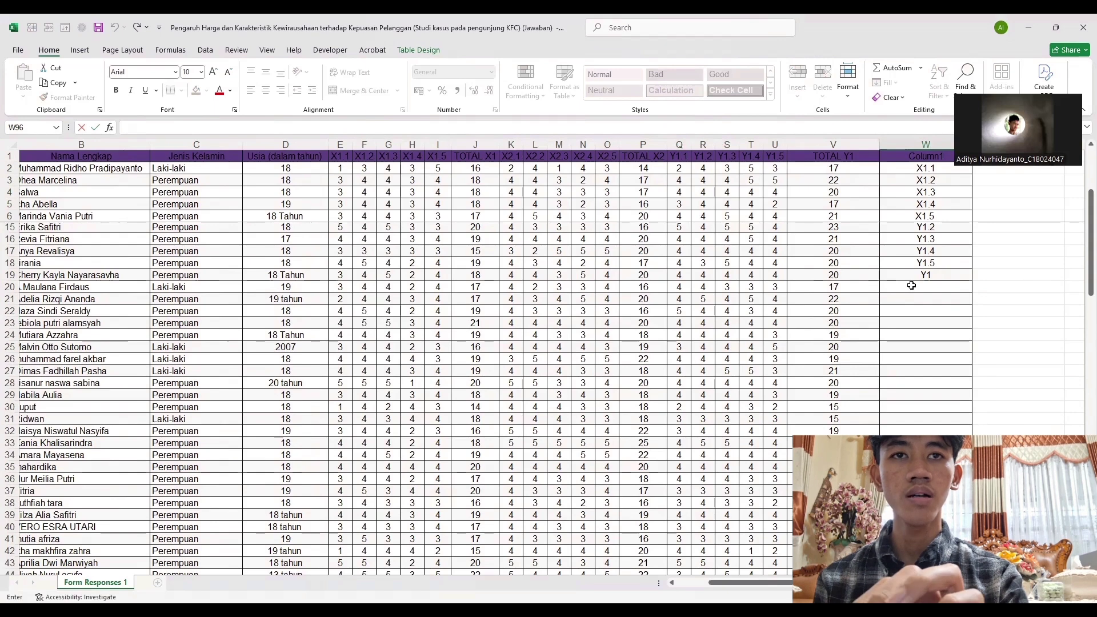
{"action": "scroll", "coordinate": [920, 240], "scroll_direction": "up", "scroll_amount": 13}
{"action": "left_click_drag", "start_coordinate": [924, 170], "coordinate": [925, 218]}
{"action": "left_click_drag", "start_coordinate": [924, 351], "coordinate": [926, 374]}
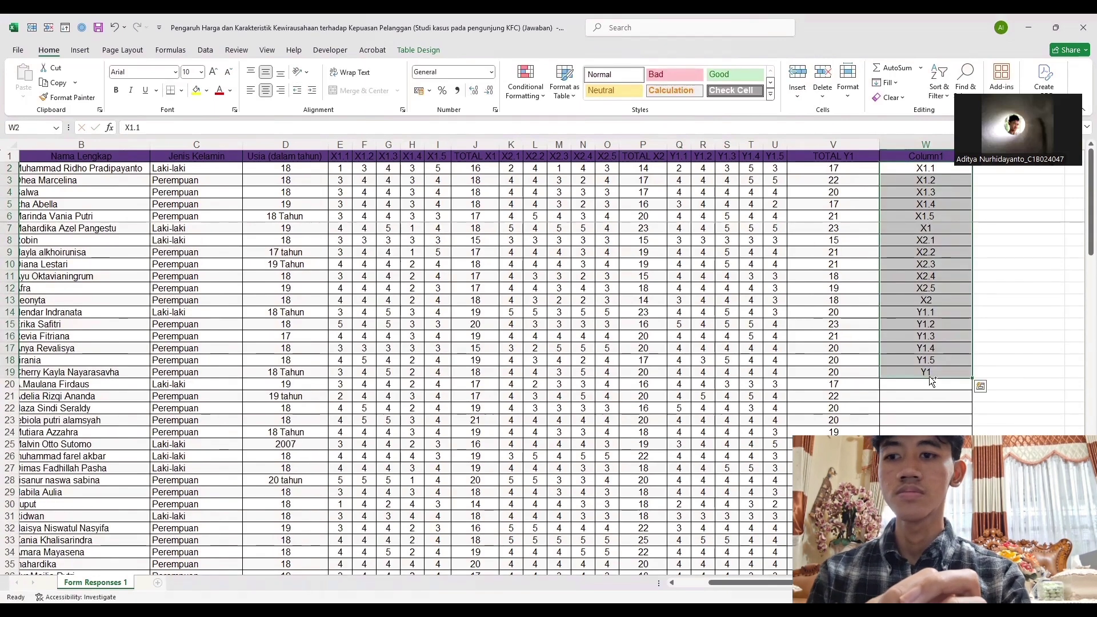
{"action": "key", "text": "ctrl+c"}
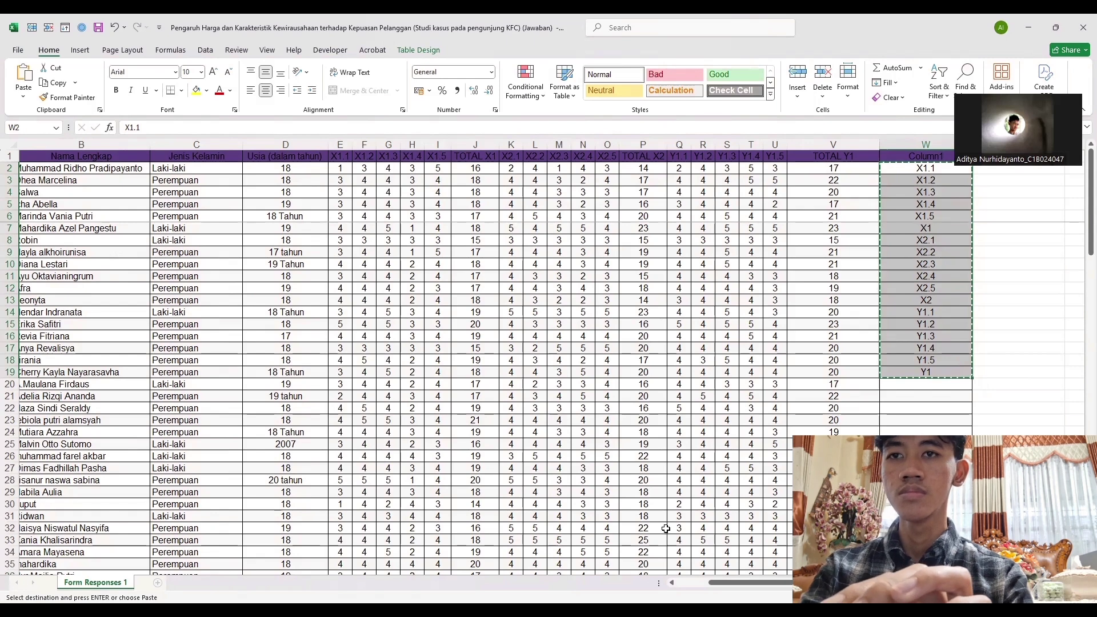
Step: Switch to SPSS and paste the copied names over the default names of all variables in Variable View
{"action": "key", "text": "alt+Tab"}
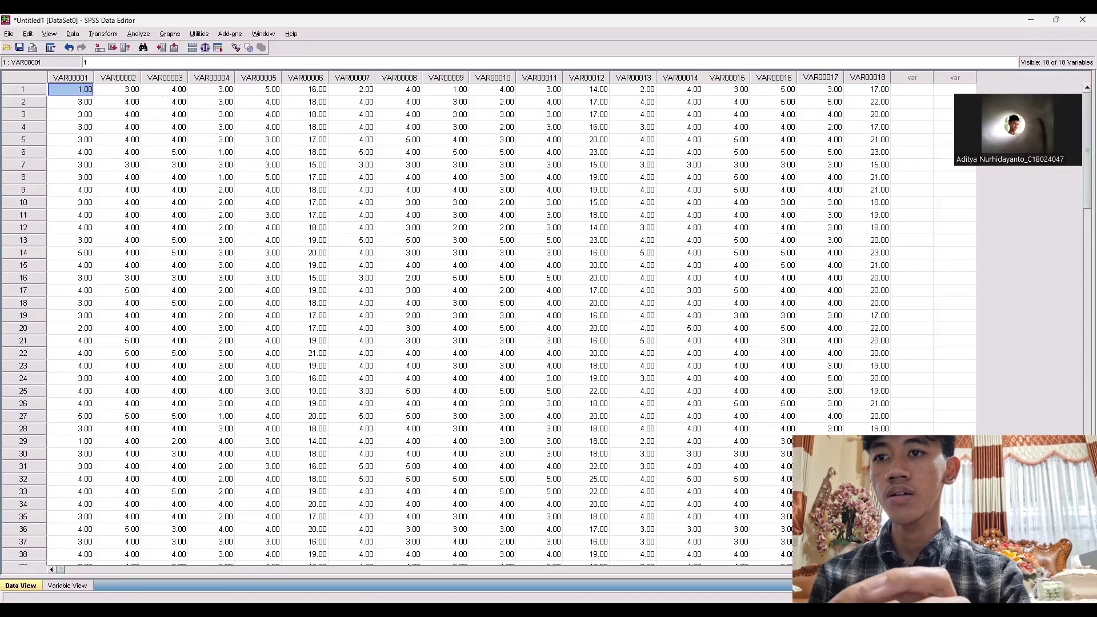
{"action": "left_click", "coordinate": [67, 586]}
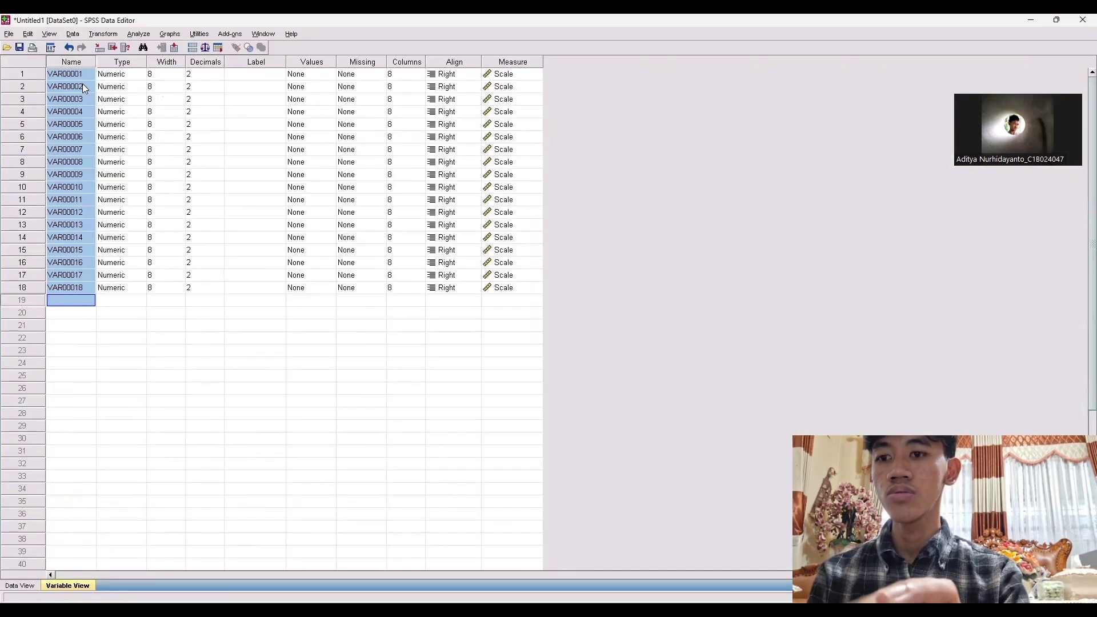
{"action": "key", "text": "ctrl+v"}
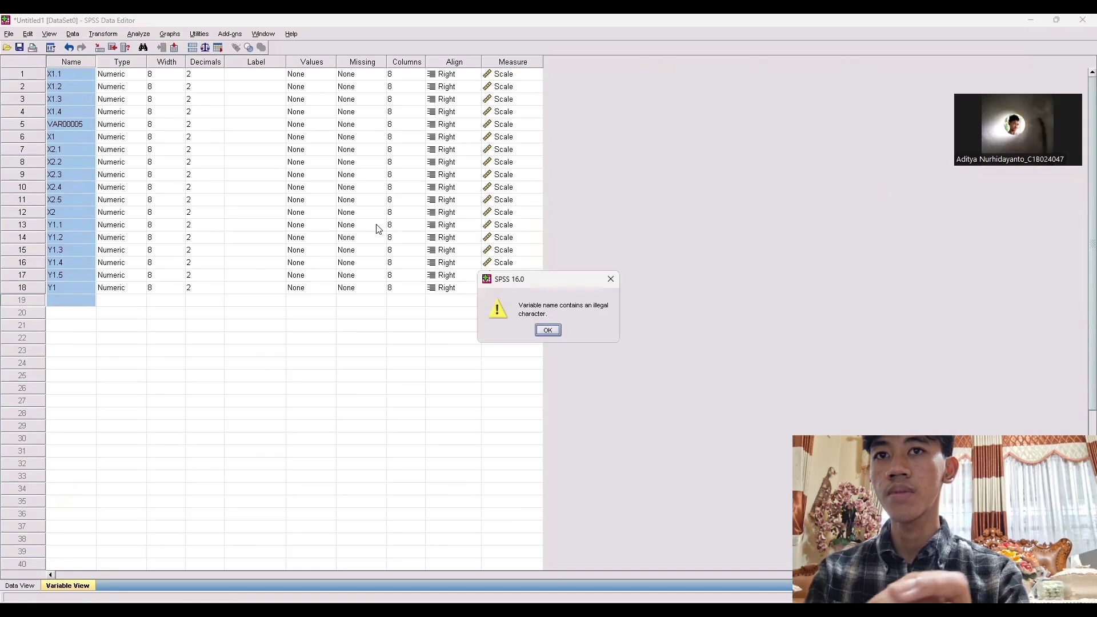
{"action": "left_click", "coordinate": [544, 331]}
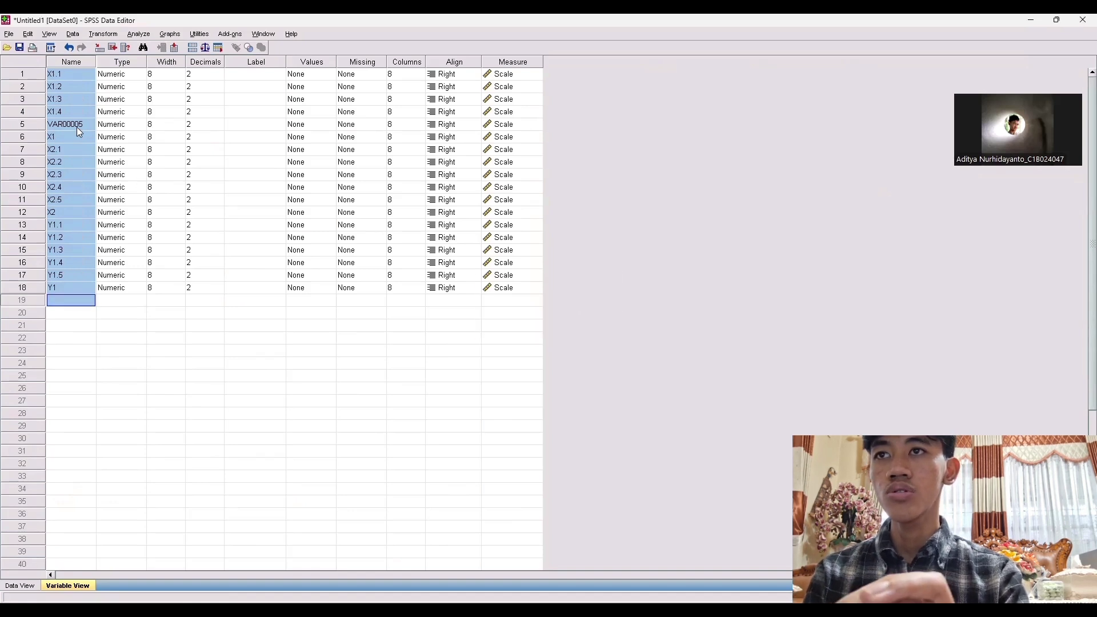
Step: Rename the fifth variable X1.5 and return to the data view
{"action": "left_click", "coordinate": [79, 123]}
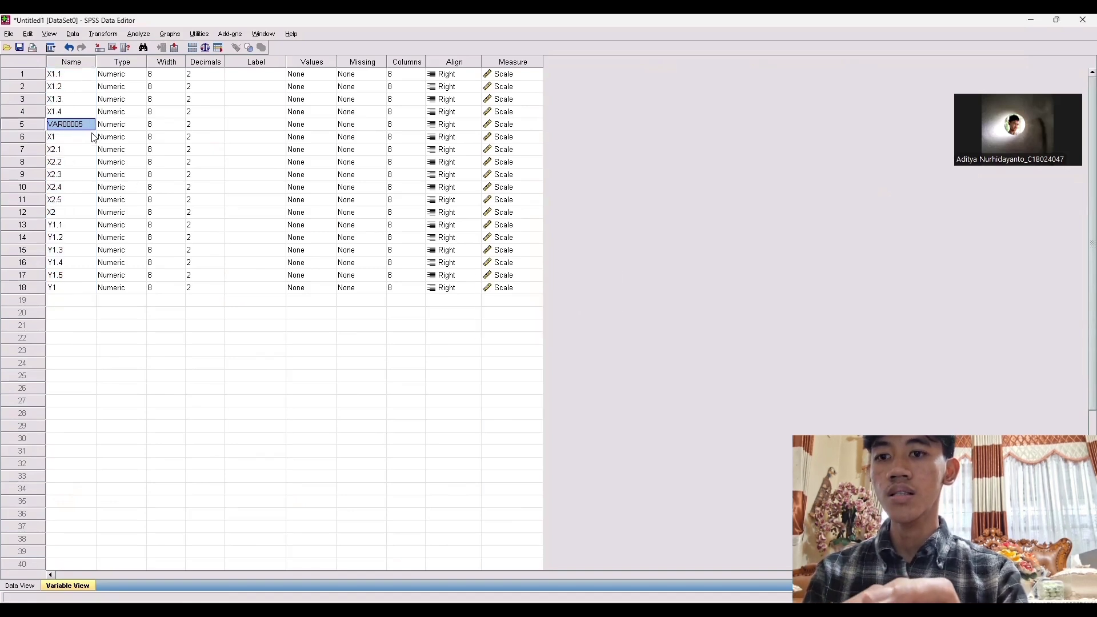
{"action": "type", "text": "X"}
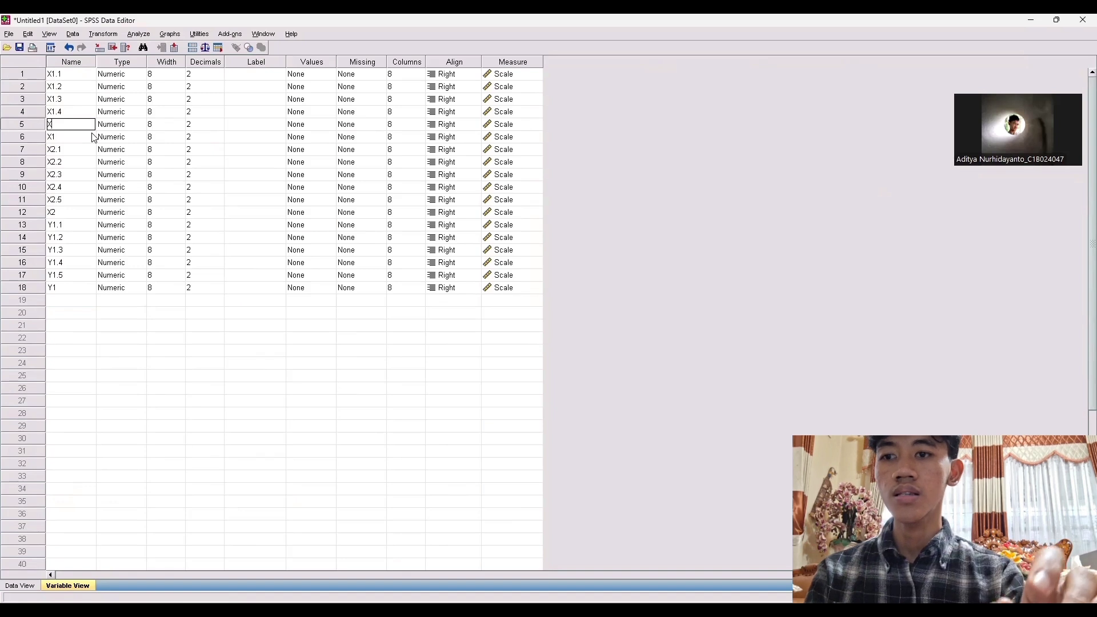
{"action": "type", "text": "1.5"}
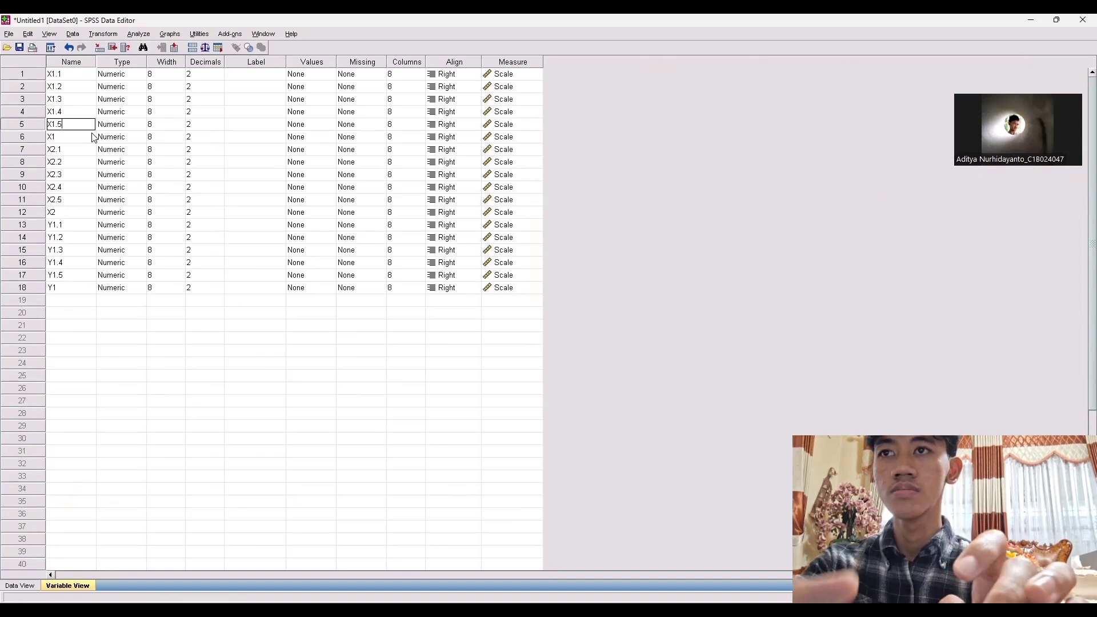
{"action": "left_click", "coordinate": [139, 339]}
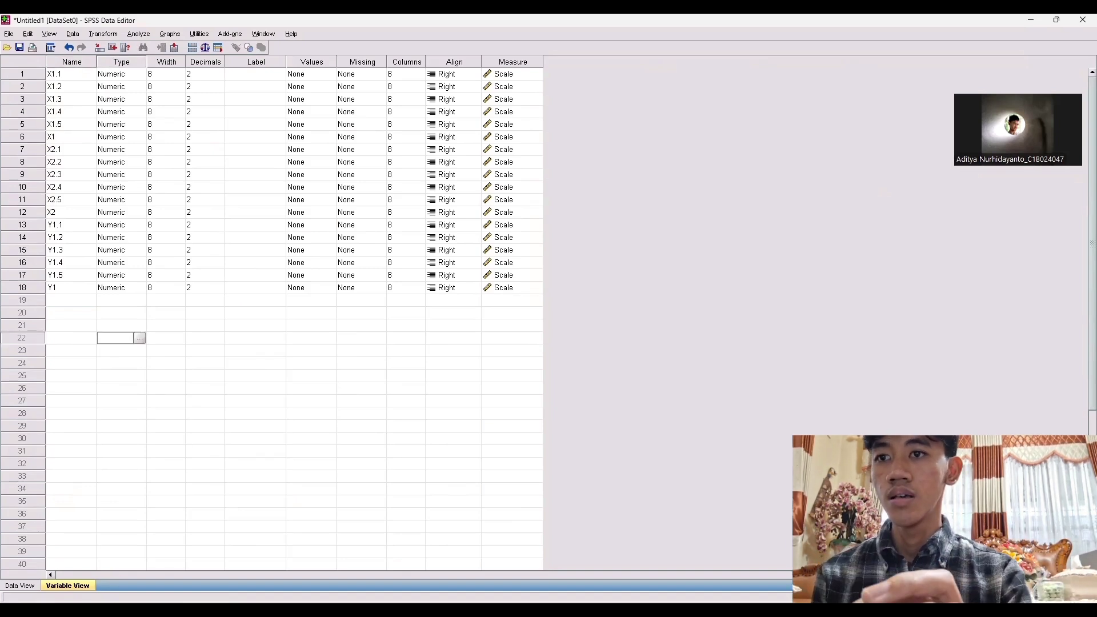
{"action": "key", "text": "ctrl+t"}
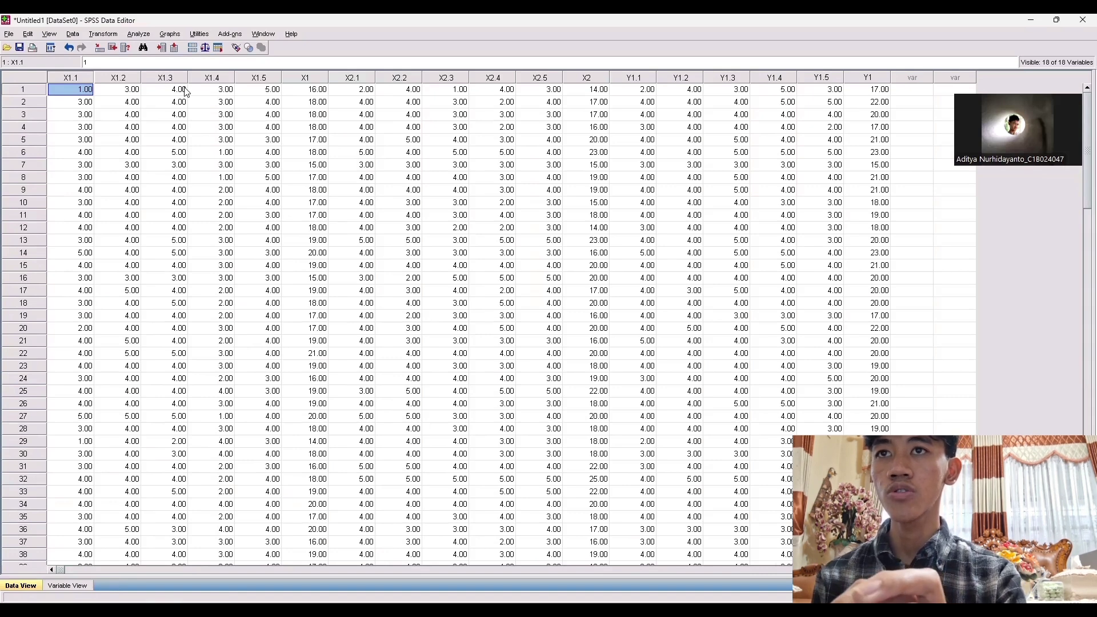
Step: Open the Bivariate Correlations analysis
{"action": "left_click", "coordinate": [139, 35]}
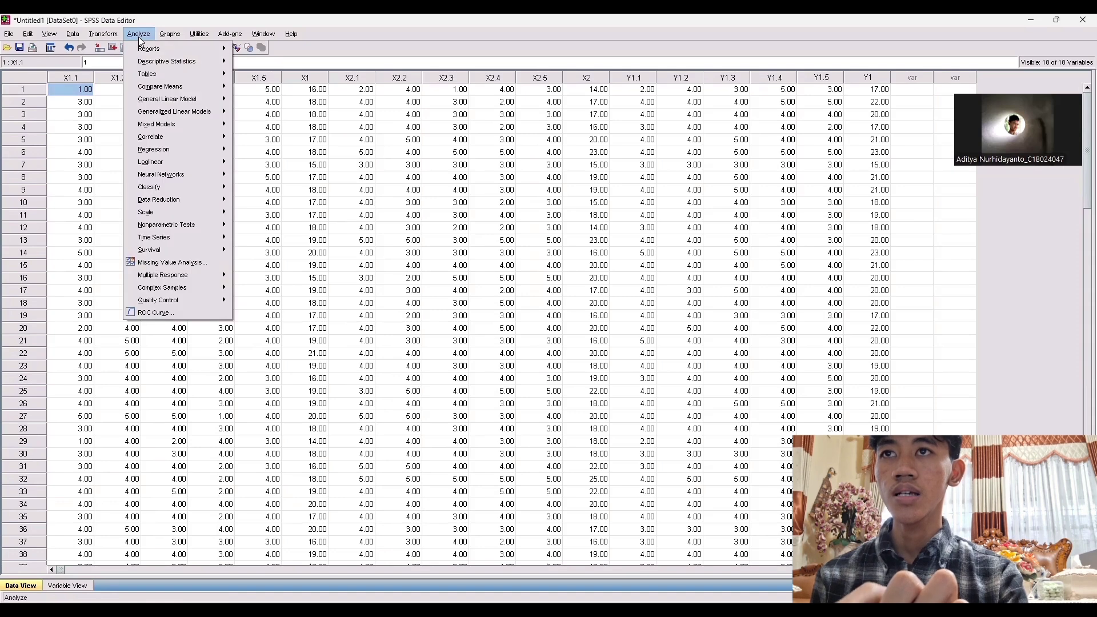
{"action": "mouse_move", "coordinate": [193, 145]}
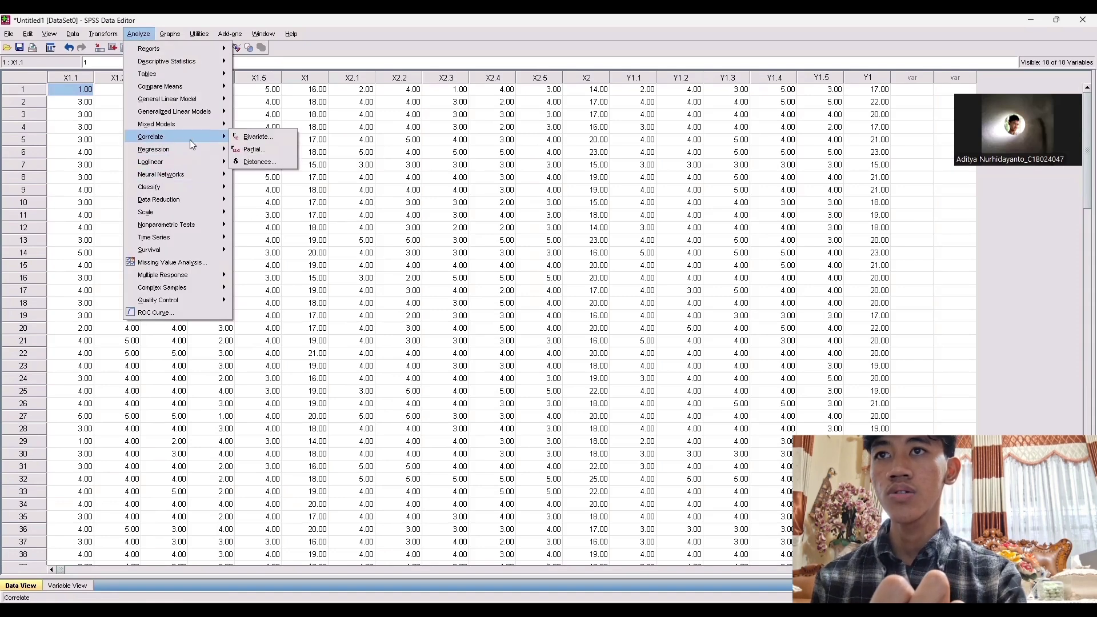
{"action": "left_click", "coordinate": [255, 137]}
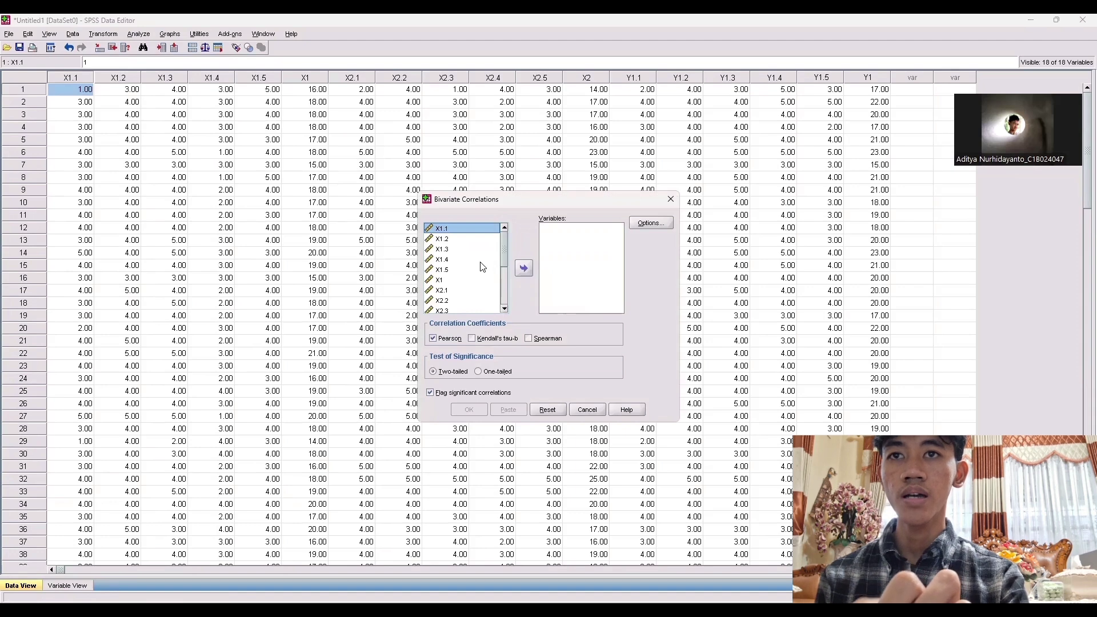
{"action": "key", "text": "shift+Down"}
{"action": "key", "text": "shift+Down"}
{"action": "key", "text": "shift+Down"}
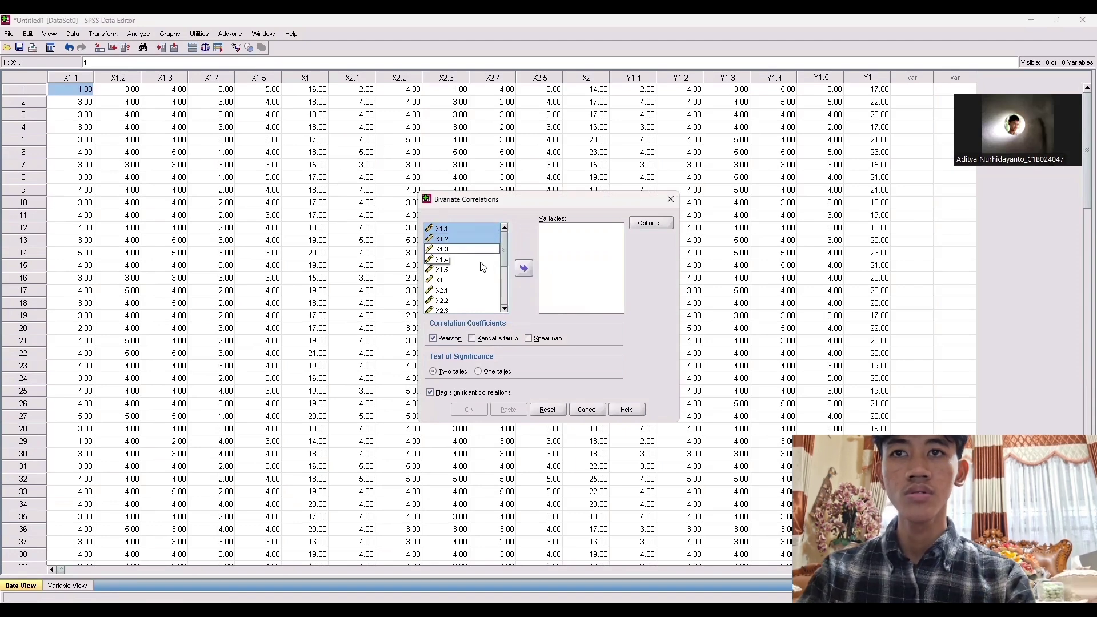
{"action": "key", "text": "Up"}
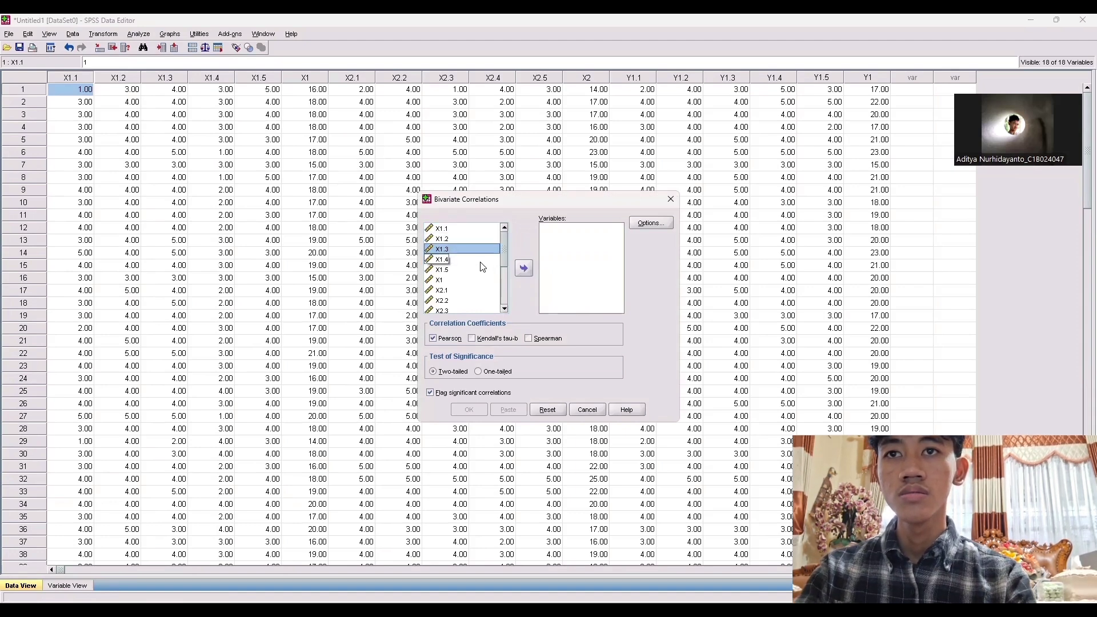
{"action": "key", "text": "Up"}
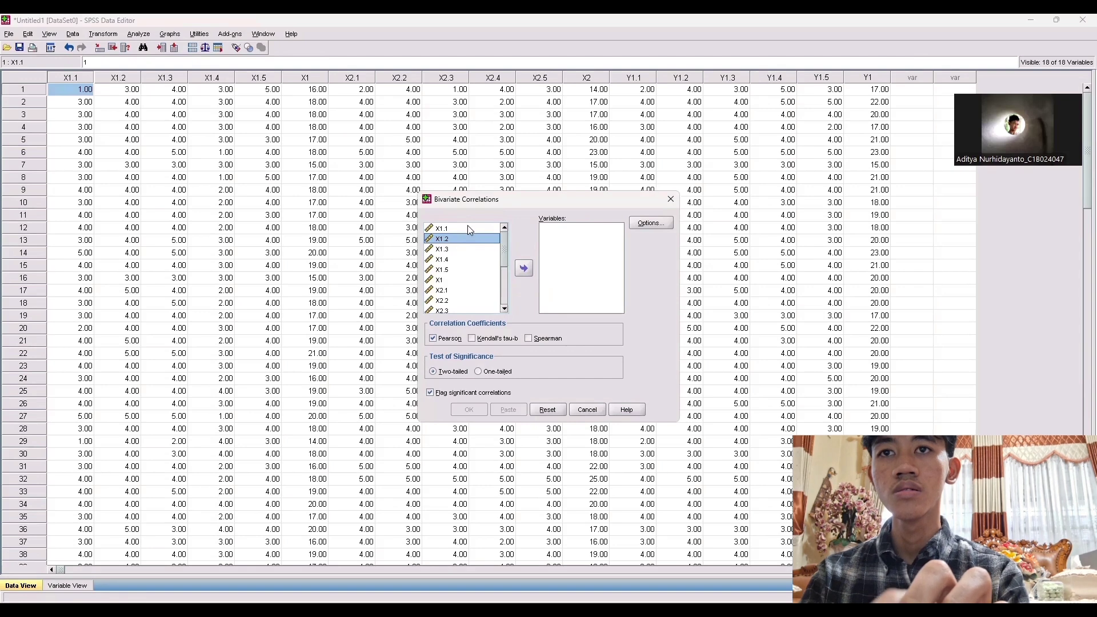
{"action": "key", "text": "Up"}
Step: Add X1.1 through X1.5 and X1 as variables and run the two-tailed Pearson correlation
{"action": "key", "text": "shift+Down"}
{"action": "key", "text": "shift+Down"}
{"action": "key", "text": "shift+Down"}
{"action": "key", "text": "shift+Down"}
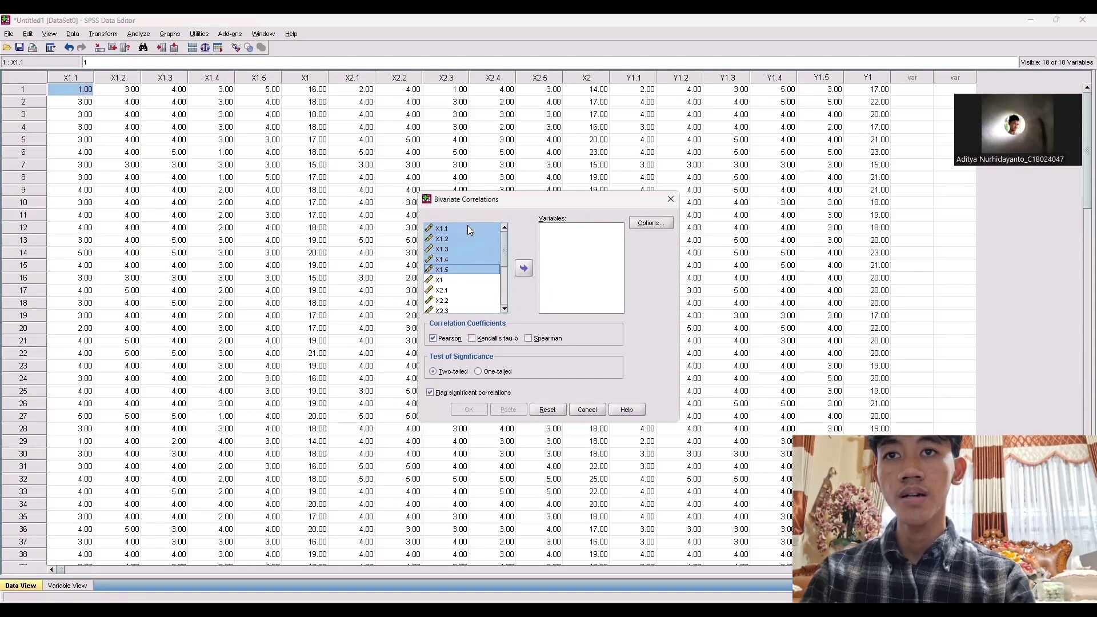
{"action": "key", "text": "shift+Down"}
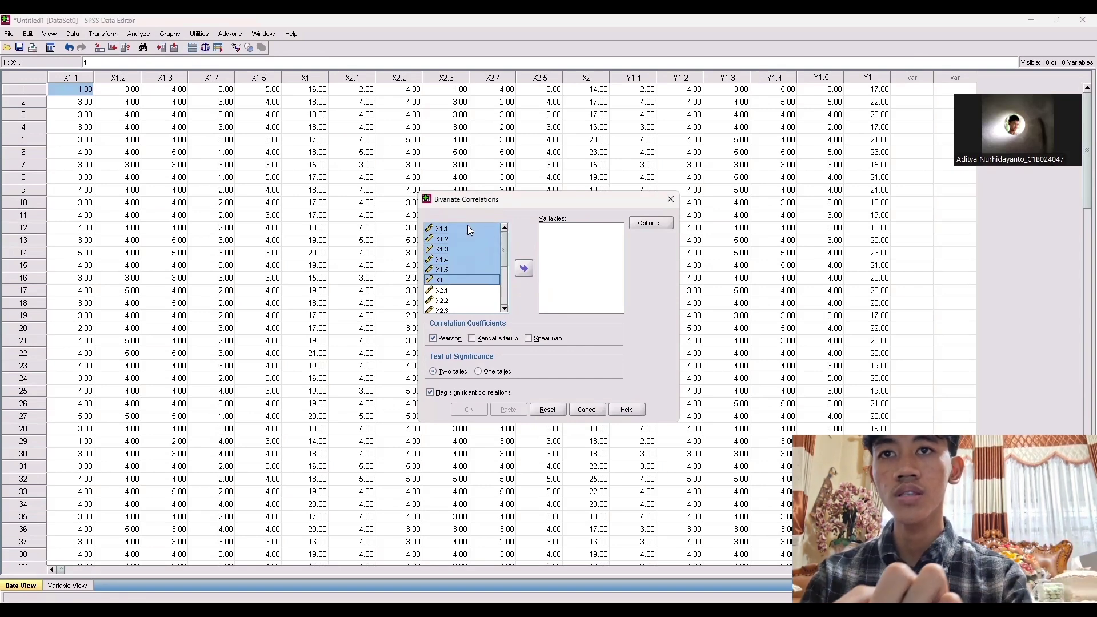
{"action": "left_click", "coordinate": [524, 268]}
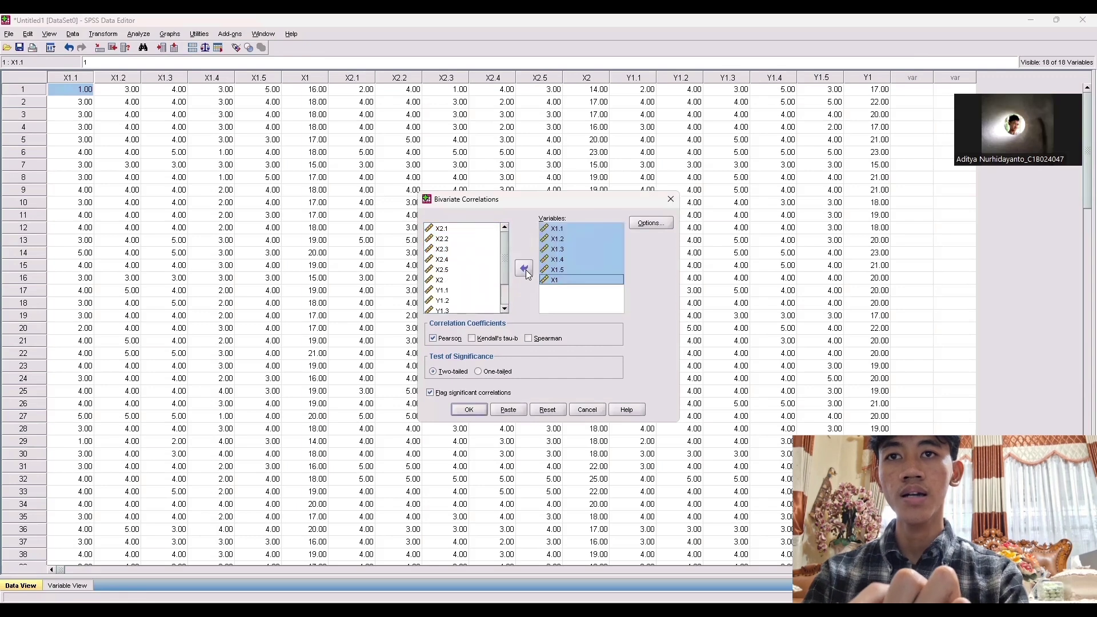
{"action": "left_click", "coordinate": [469, 411]}
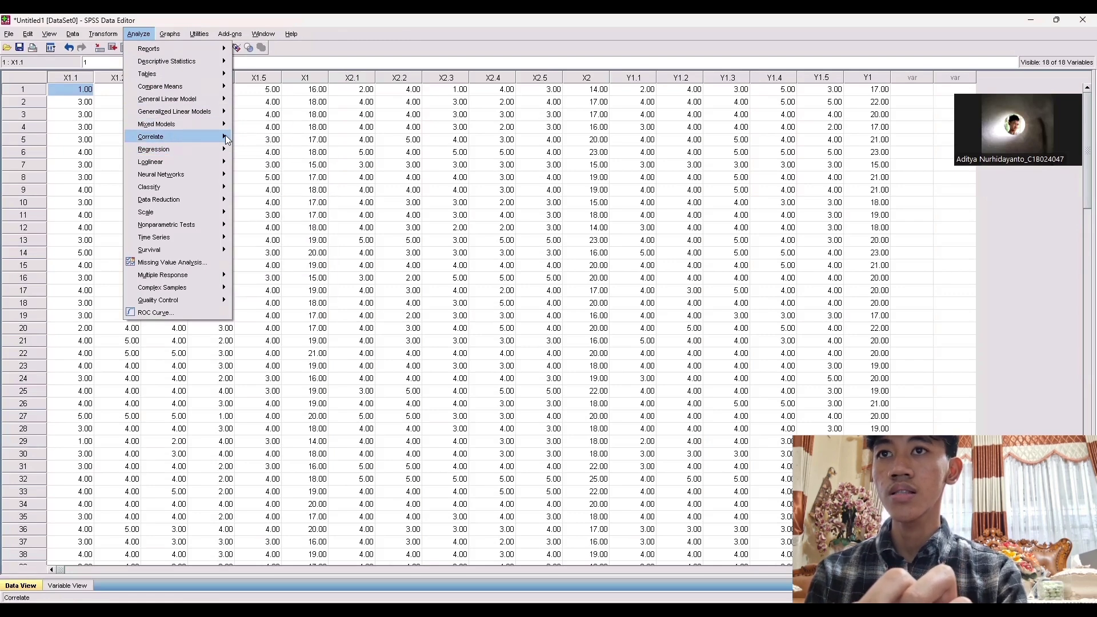
Step: Reopen Bivariate Correlations and remove X1.1 through X1.5 and X1 from the analysis variables
{"action": "left_click", "coordinate": [258, 143]}
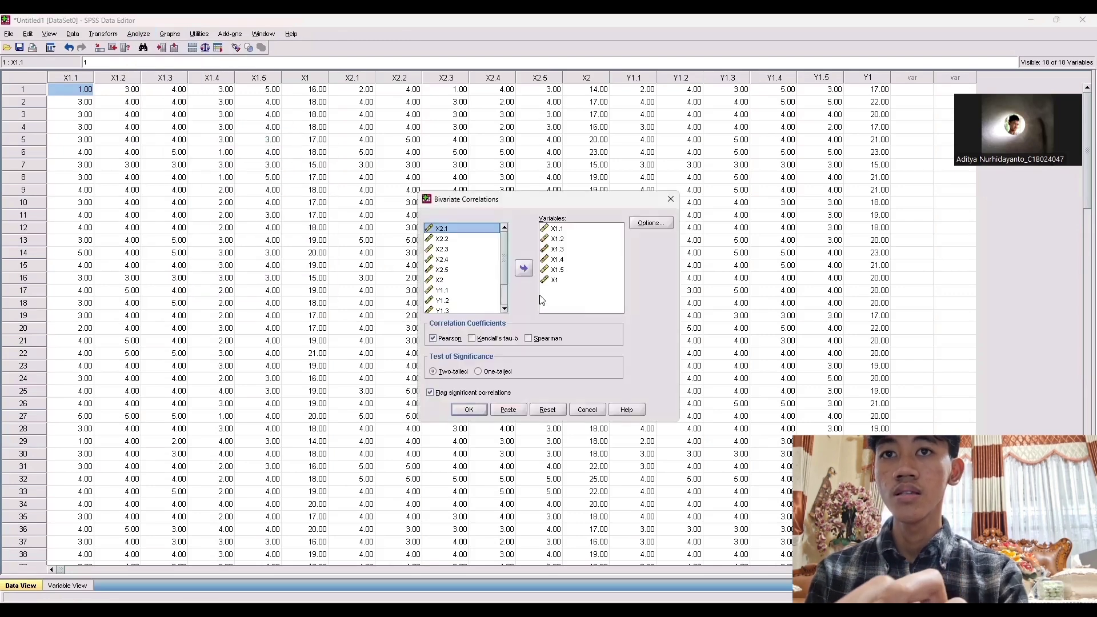
{"action": "left_click", "coordinate": [564, 235]}
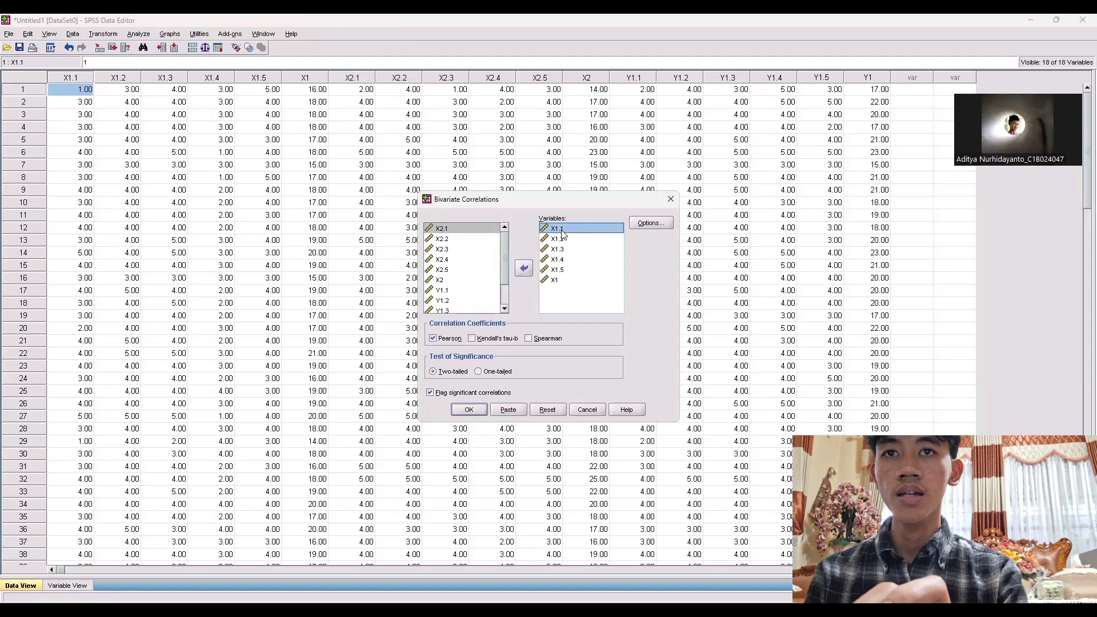
{"action": "key", "text": "ctrl+Down"}
{"action": "key", "text": "ctrl+Down"}
{"action": "key", "text": "ctrl+Down"}
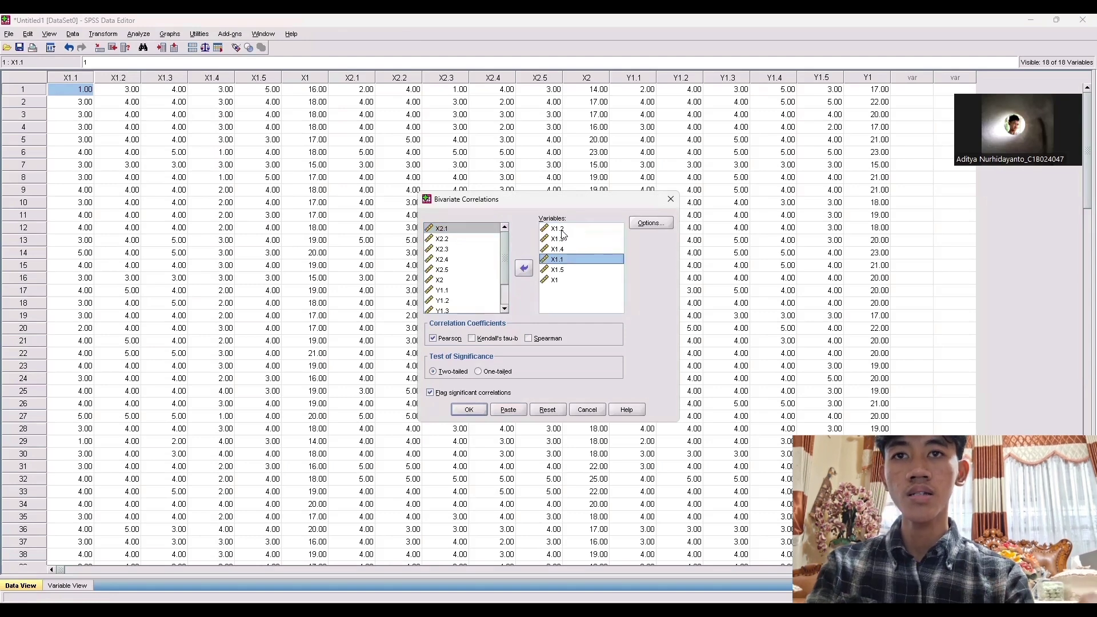
{"action": "key", "text": "Up"}
{"action": "key", "text": "Up"}
{"action": "key", "text": "Up"}
{"action": "key", "text": "shift+End"}
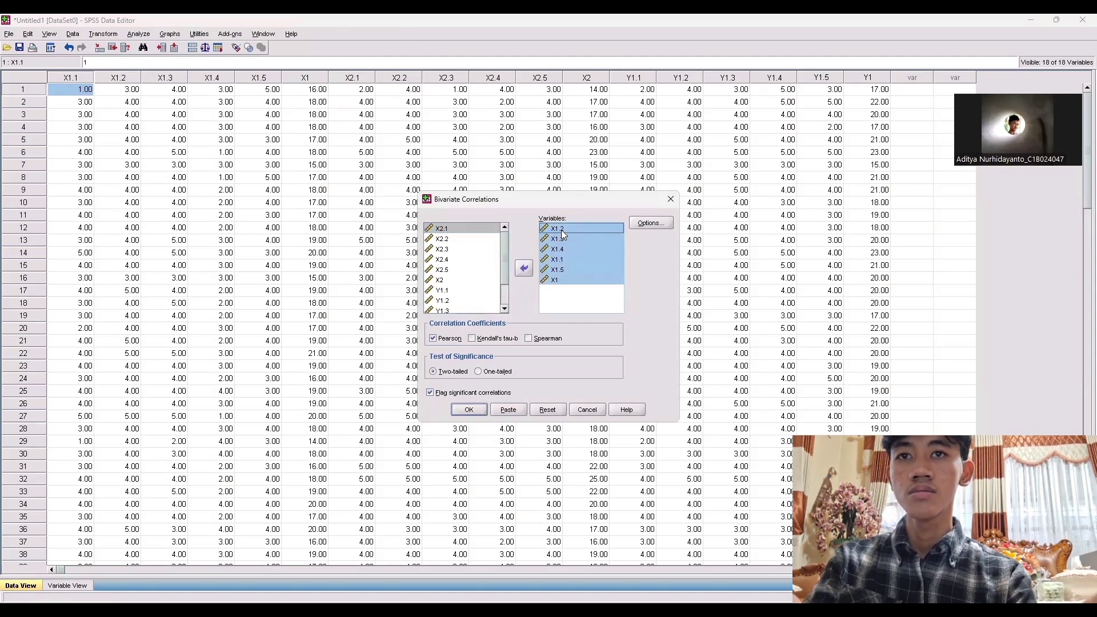
{"action": "left_click", "coordinate": [530, 265]}
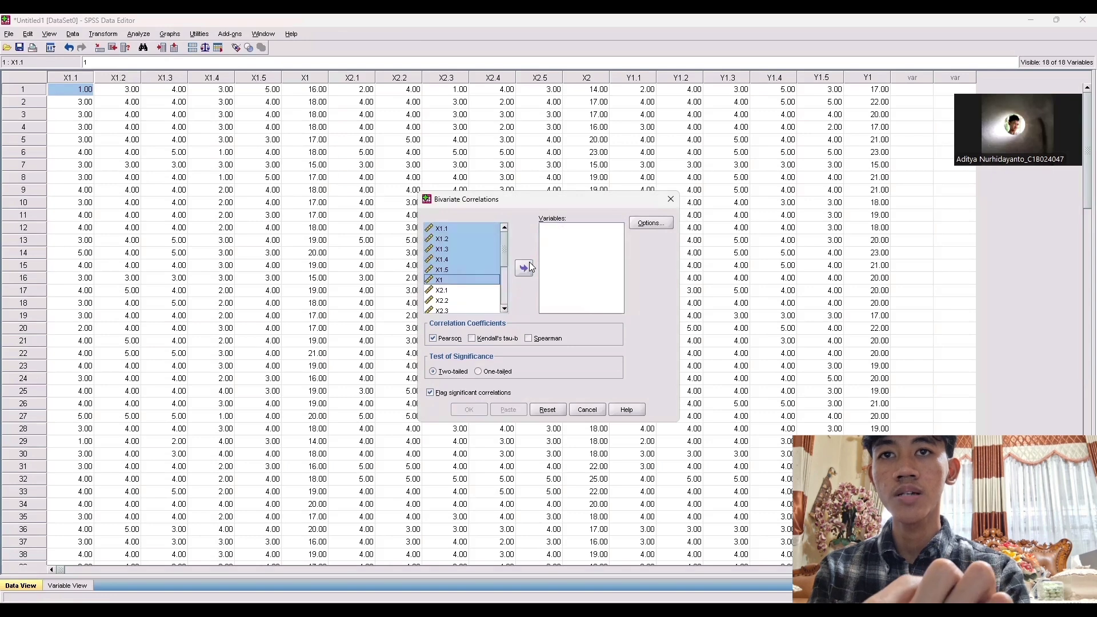
Step: Add X2.1 through X2.5 and X2 as variables and run the two-tailed Pearson correlation
{"action": "scroll", "coordinate": [473, 303], "scroll_direction": "down", "scroll_amount": 4}
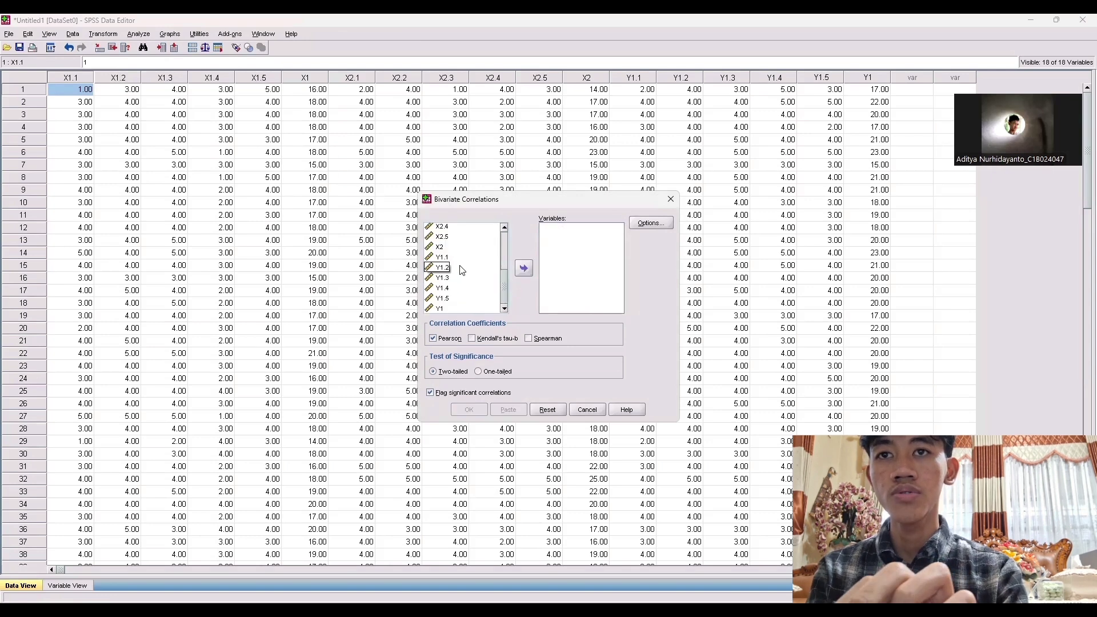
{"action": "left_click", "coordinate": [492, 237]}
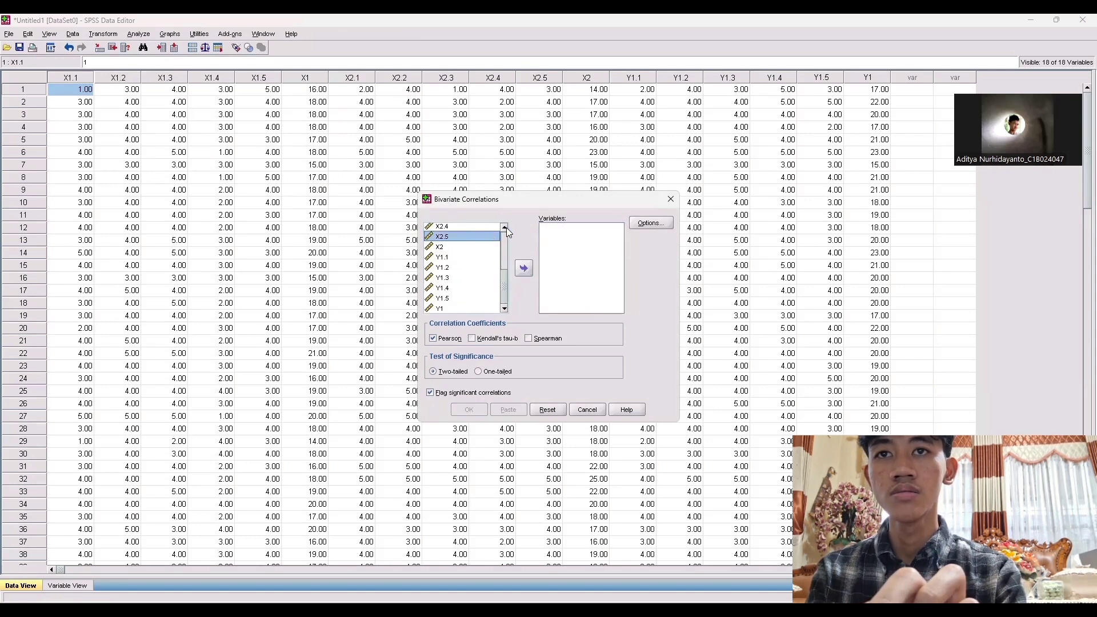
{"action": "scroll", "coordinate": [507, 227], "scroll_direction": "up", "scroll_amount": 5}
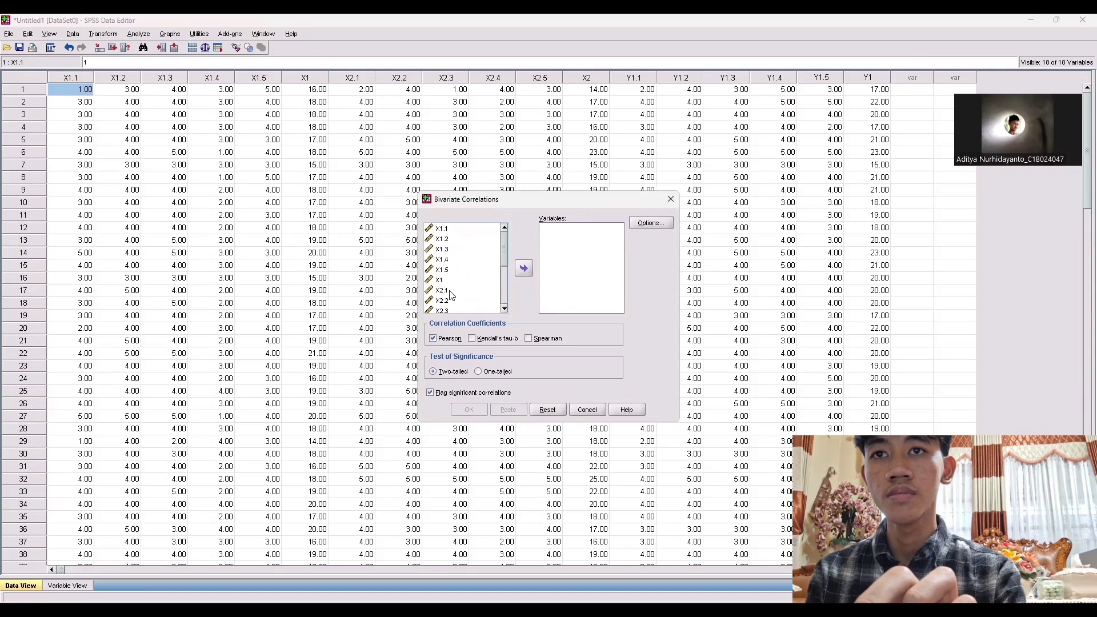
{"action": "left_click", "coordinate": [452, 293]}
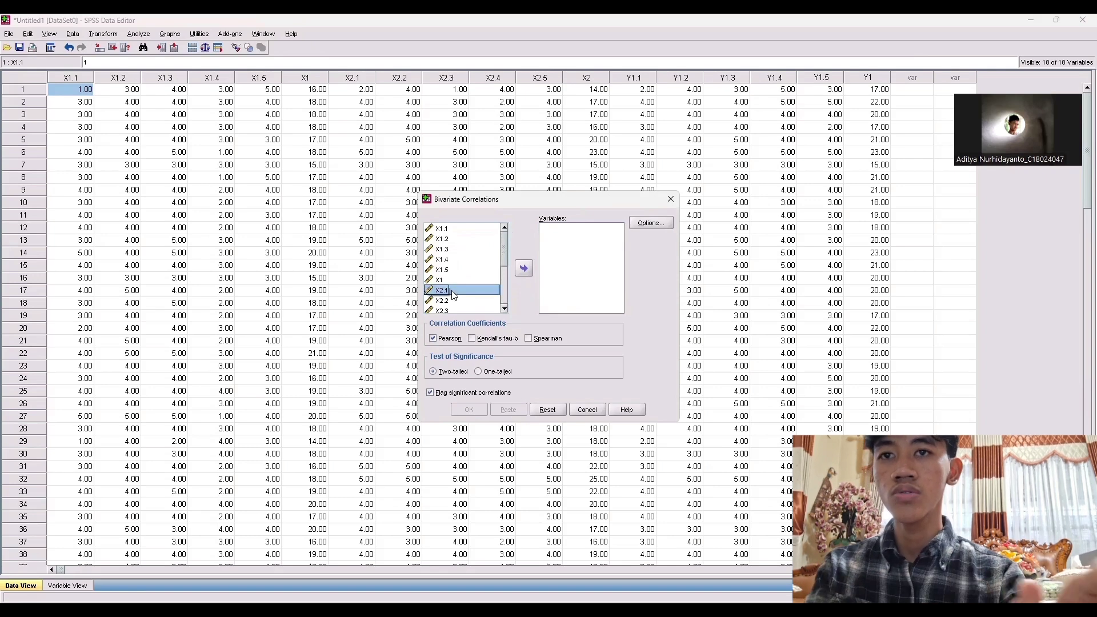
{"action": "key", "text": "shift+Down"}
{"action": "key", "text": "shift+Down"}
{"action": "key", "text": "shift+Down"}
{"action": "key", "text": "shift+Down"}
{"action": "key", "text": "shift+Down"}
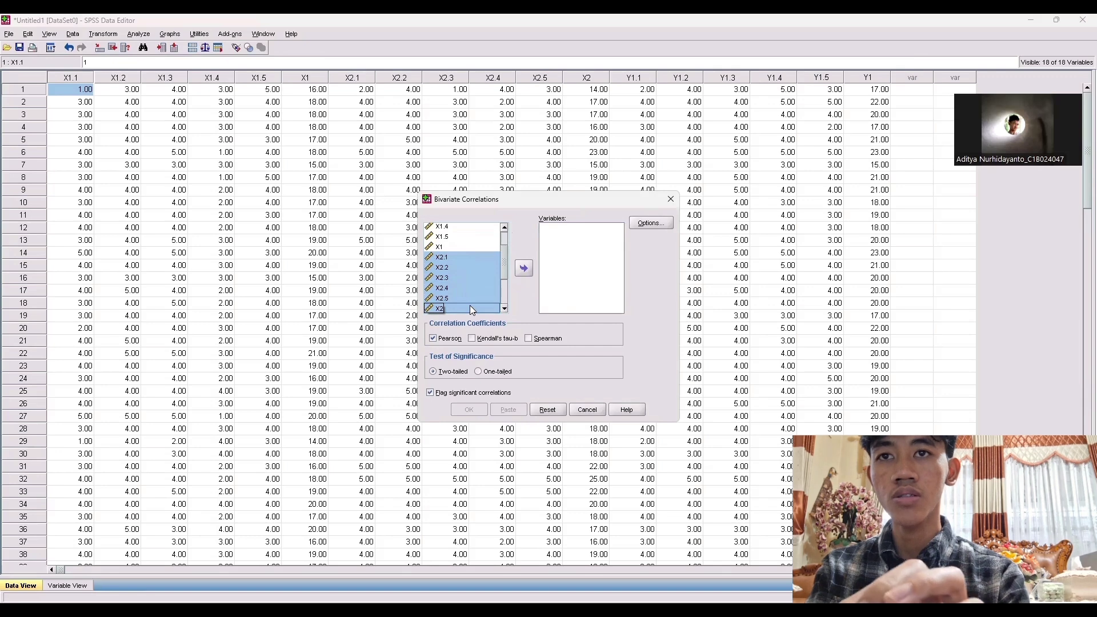
{"action": "left_click", "coordinate": [523, 273]}
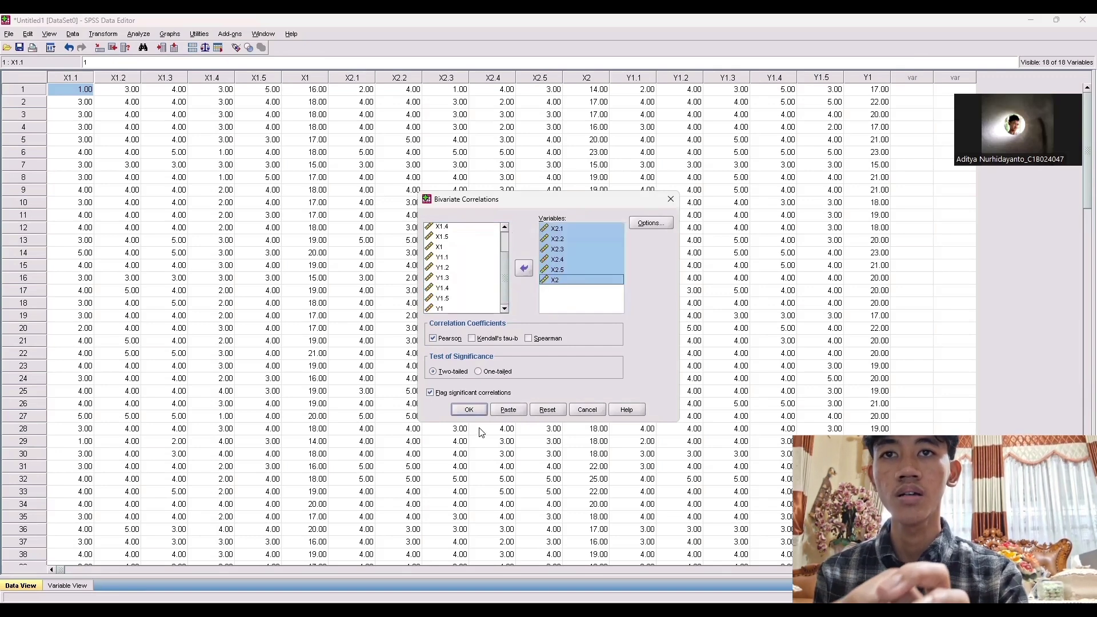
{"action": "left_click", "coordinate": [470, 410]}
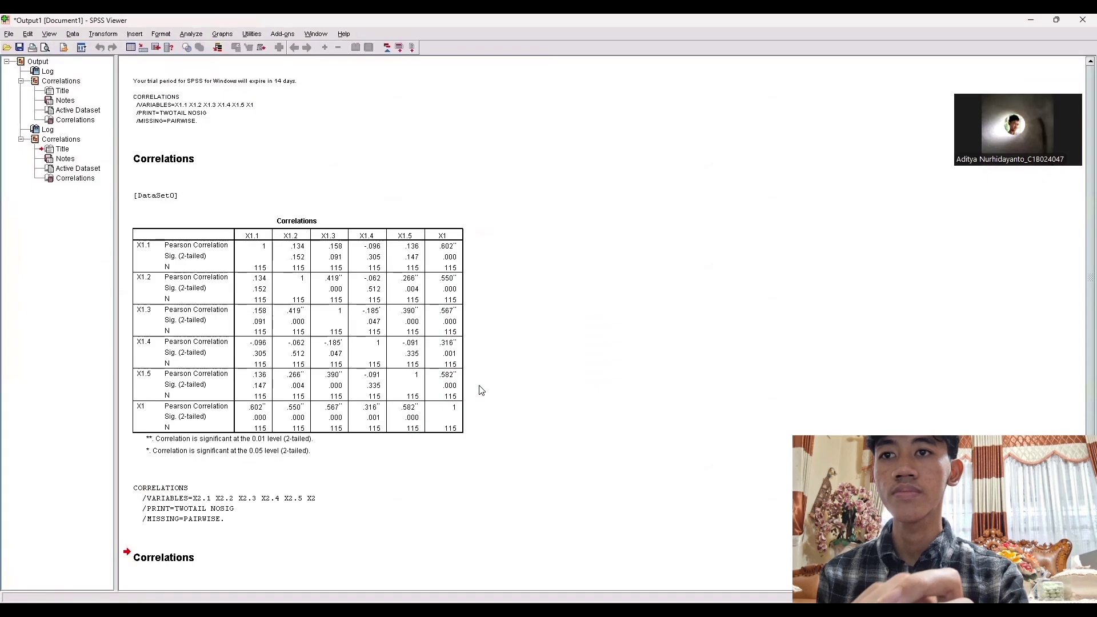
{"action": "scroll", "coordinate": [687, 393], "scroll_direction": "down", "scroll_amount": 5}
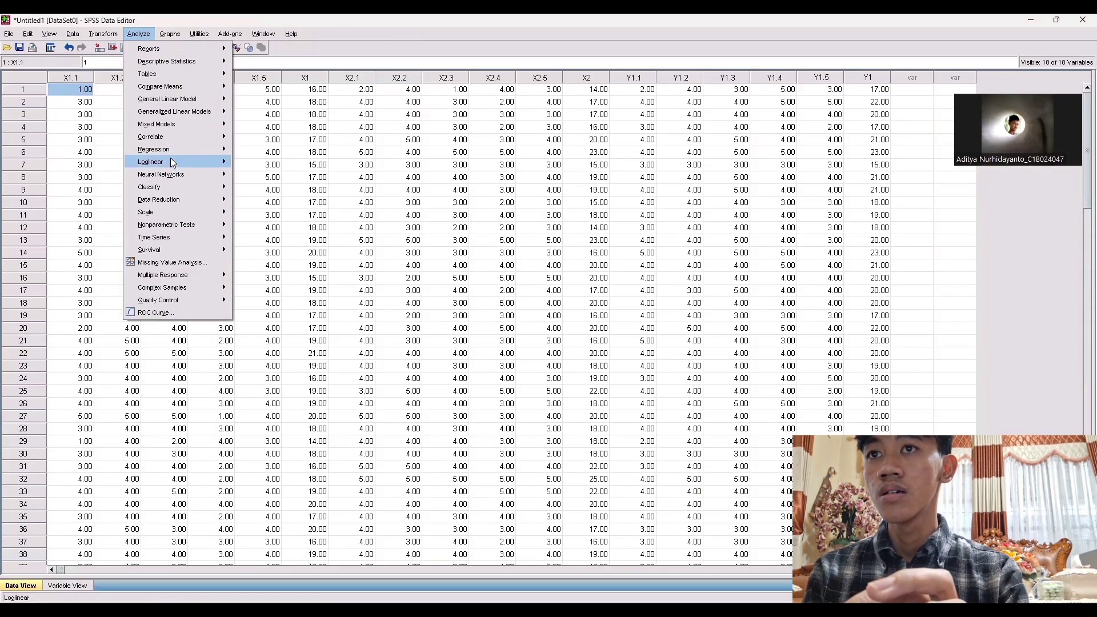
Step: Reopen Bivariate Correlations and clear X2.1 through X2.5 and X2 from the analysis variables
{"action": "mouse_move", "coordinate": [172, 161]}
{"action": "mouse_move", "coordinate": [174, 141]}
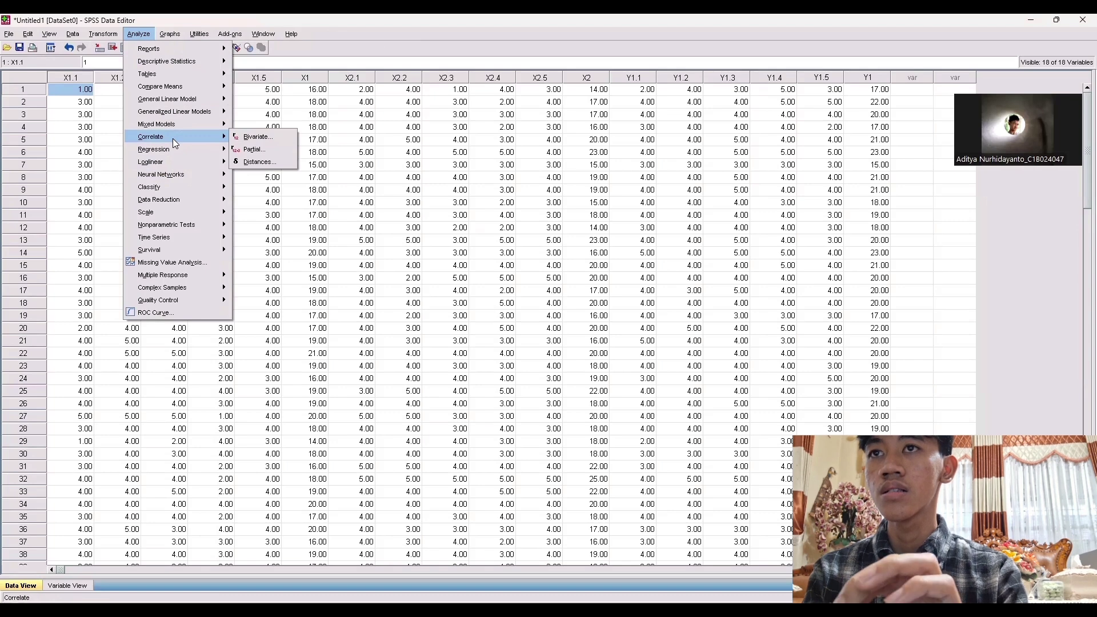
{"action": "left_click", "coordinate": [244, 137]}
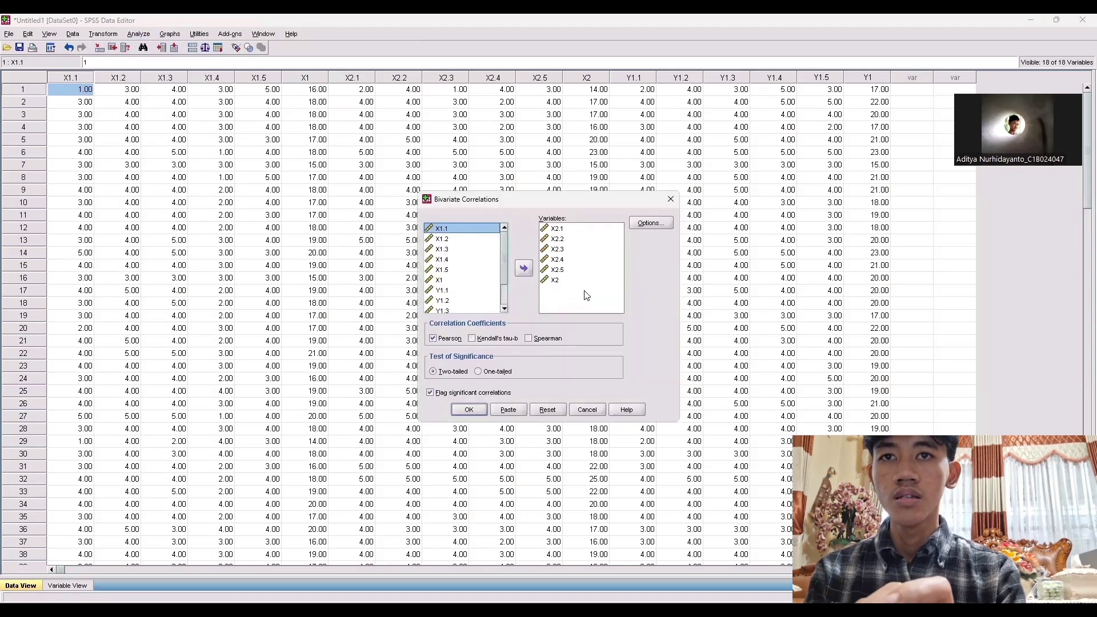
{"action": "double_click", "coordinate": [559, 229]}
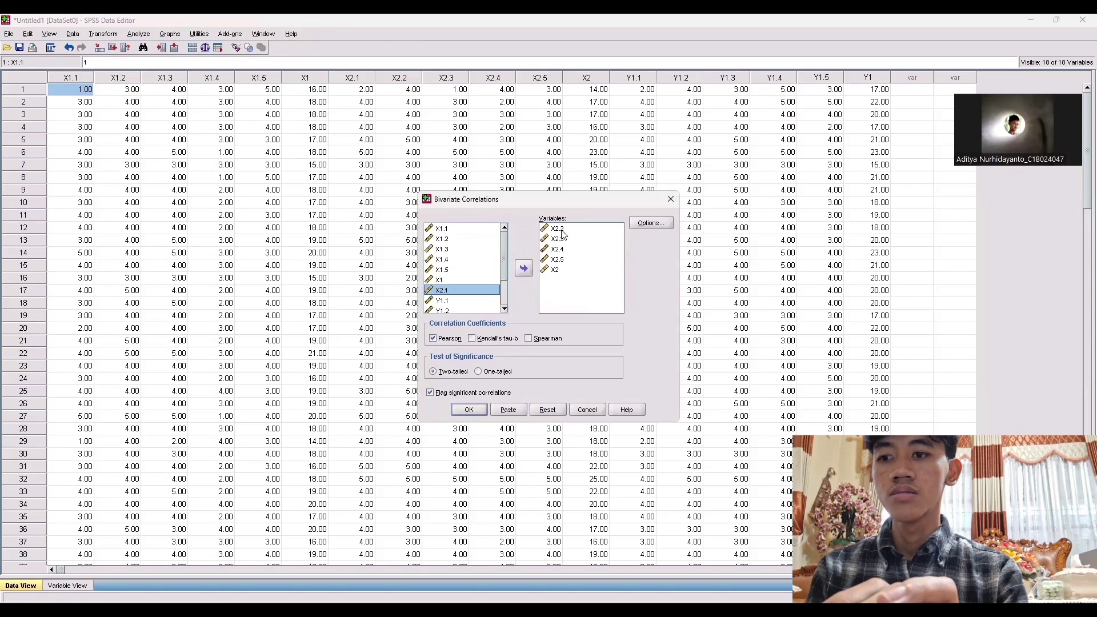
{"action": "left_click", "coordinate": [562, 230]}
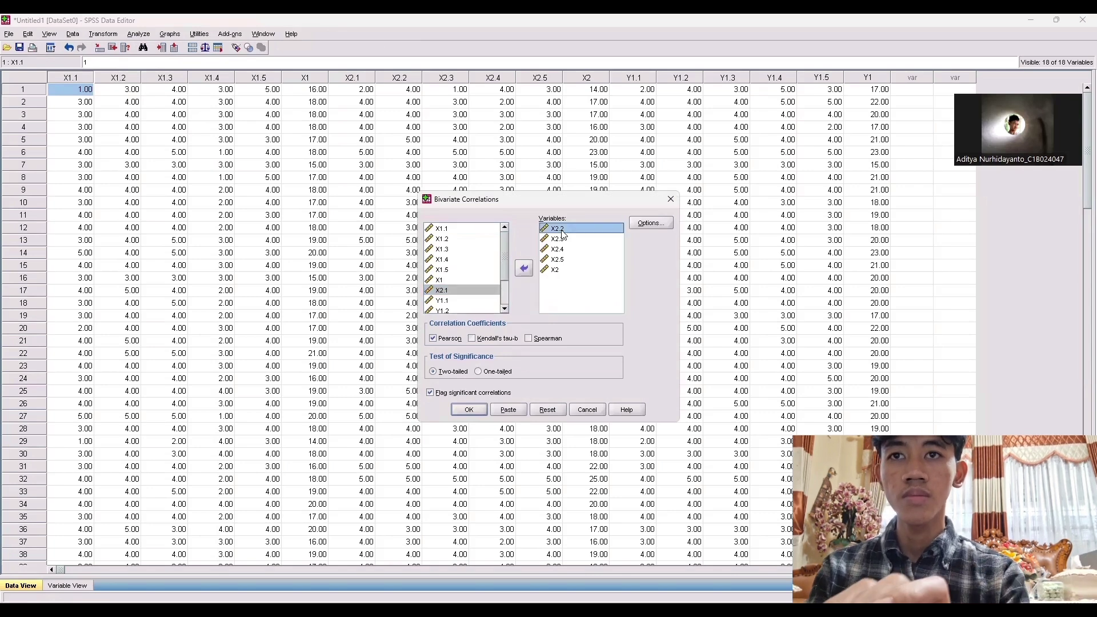
{"action": "left_click", "coordinate": [556, 269], "text": "shift"}
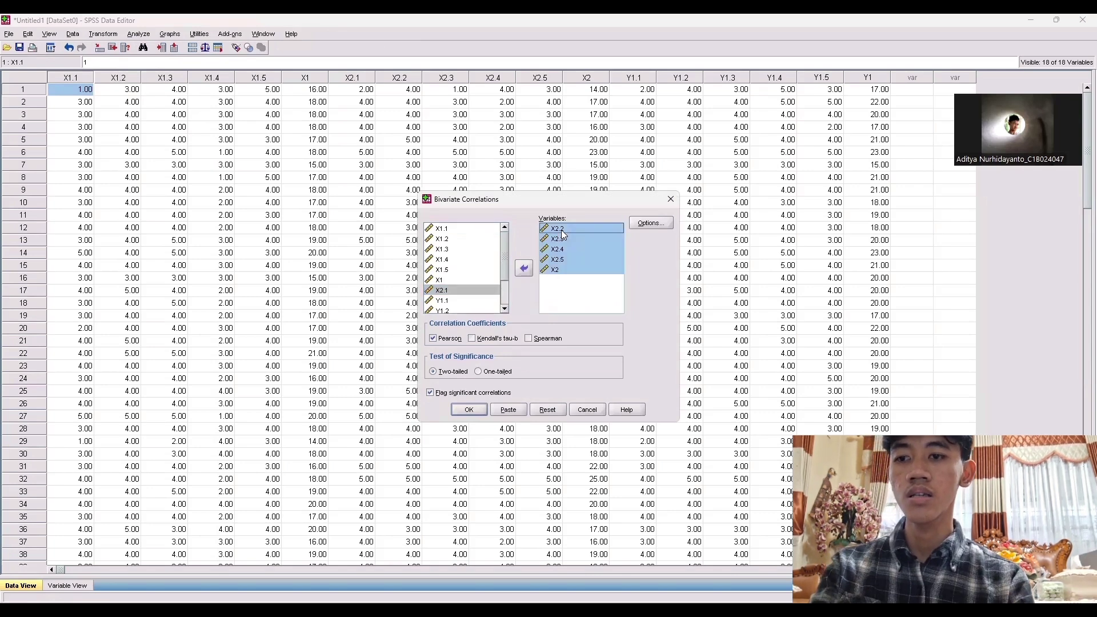
{"action": "left_click", "coordinate": [523, 270]}
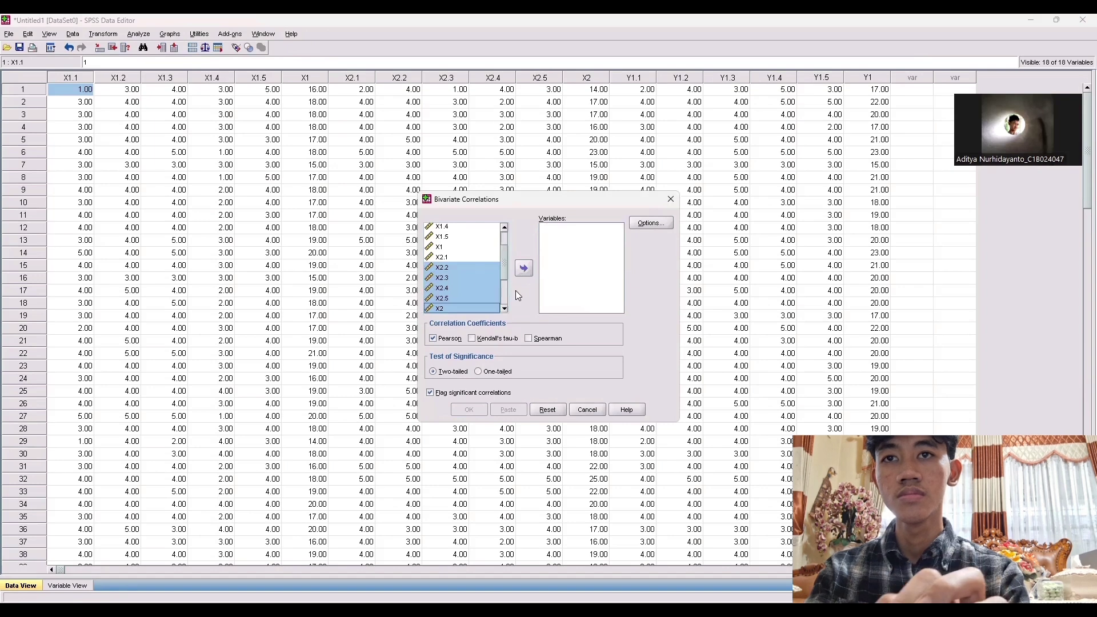
{"action": "double_click", "coordinate": [475, 279]}
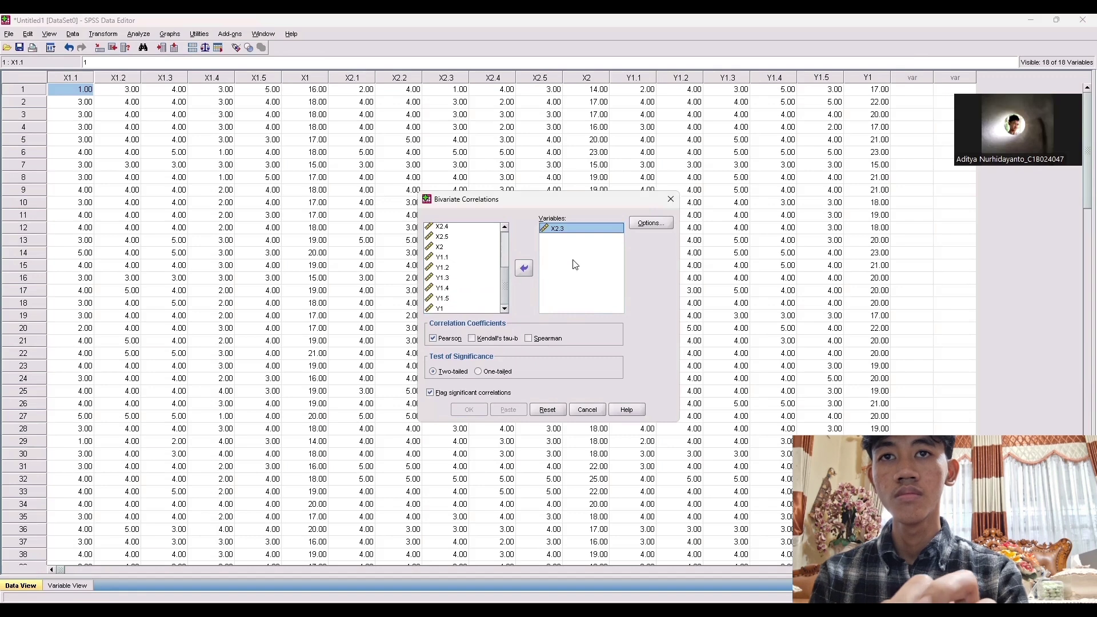
{"action": "left_click", "coordinate": [522, 270]}
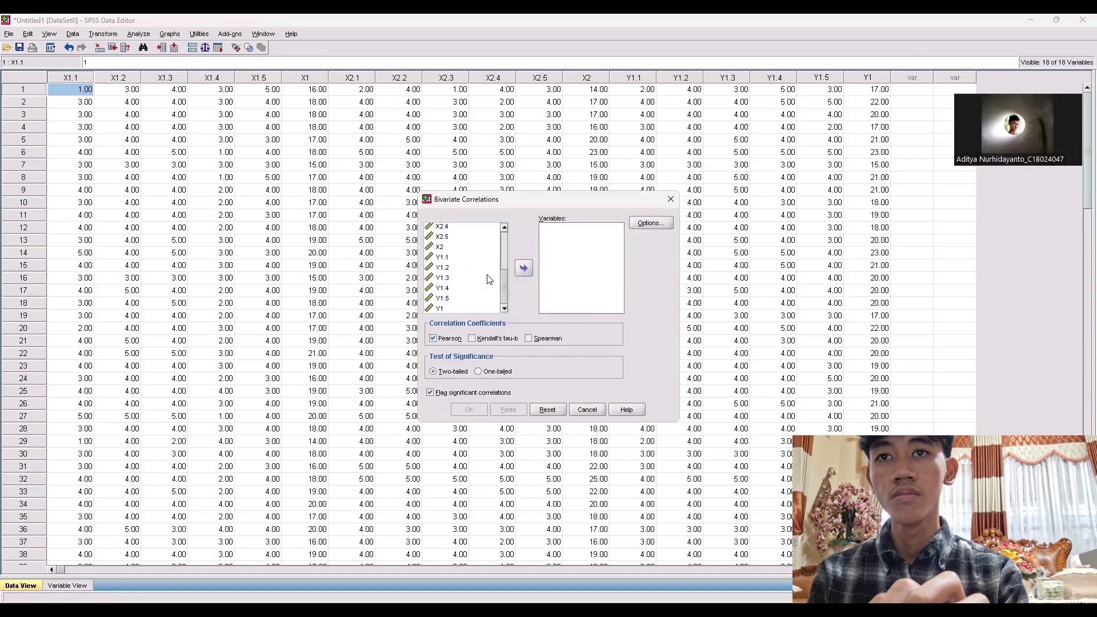
Step: Add Y1.1 through Y1.5 and Y1 as variables and run the two-tailed Pearson correlation
{"action": "left_click", "coordinate": [446, 258]}
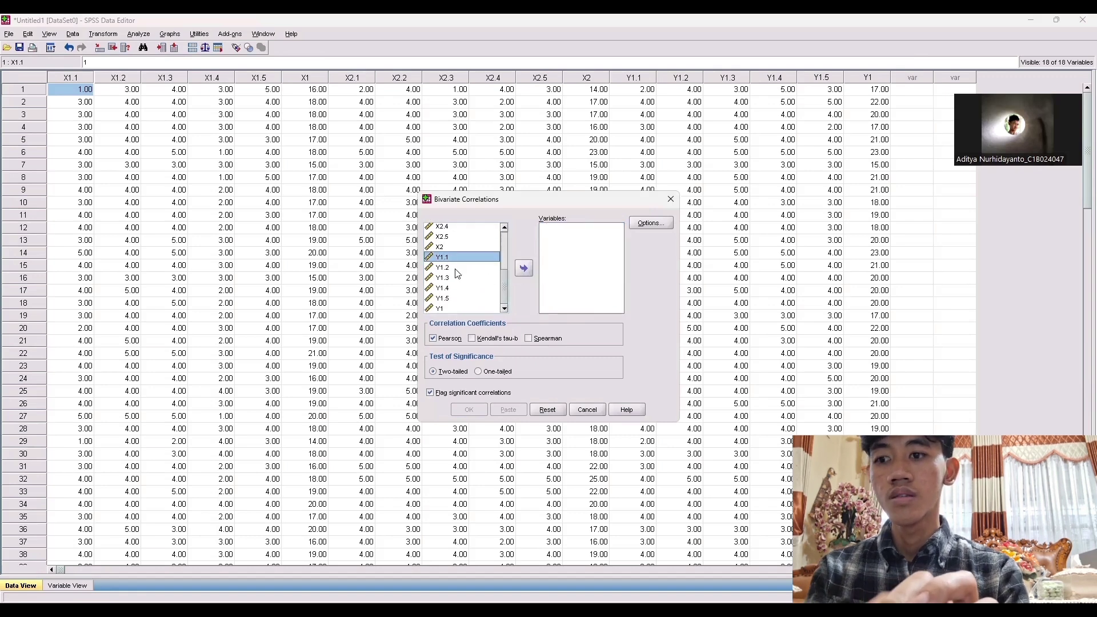
{"action": "key", "text": "shift+Down"}
{"action": "key", "text": "shift+Down"}
{"action": "key", "text": "shift+Down"}
{"action": "key", "text": "shift+Down"}
{"action": "key", "text": "shift+Down"}
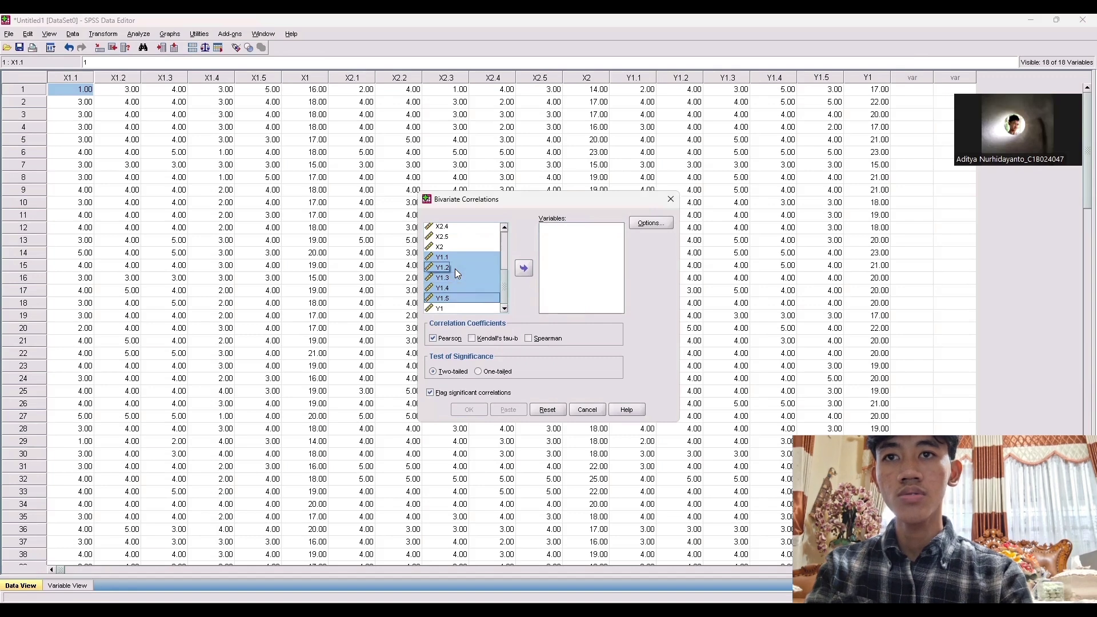
{"action": "left_click", "coordinate": [525, 268]}
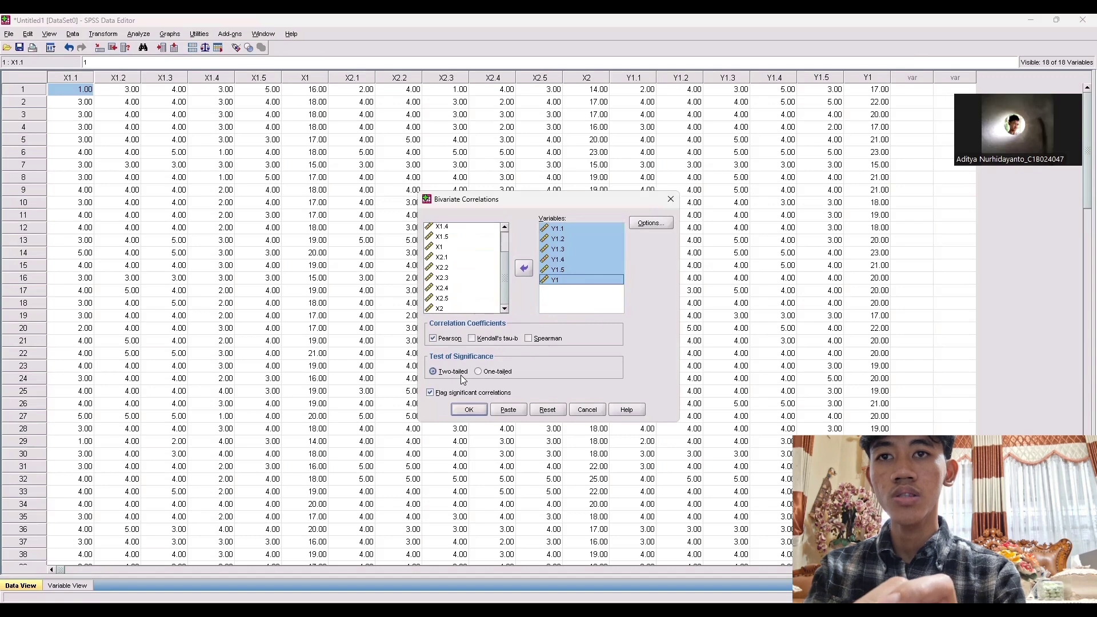
{"action": "left_click", "coordinate": [470, 410]}
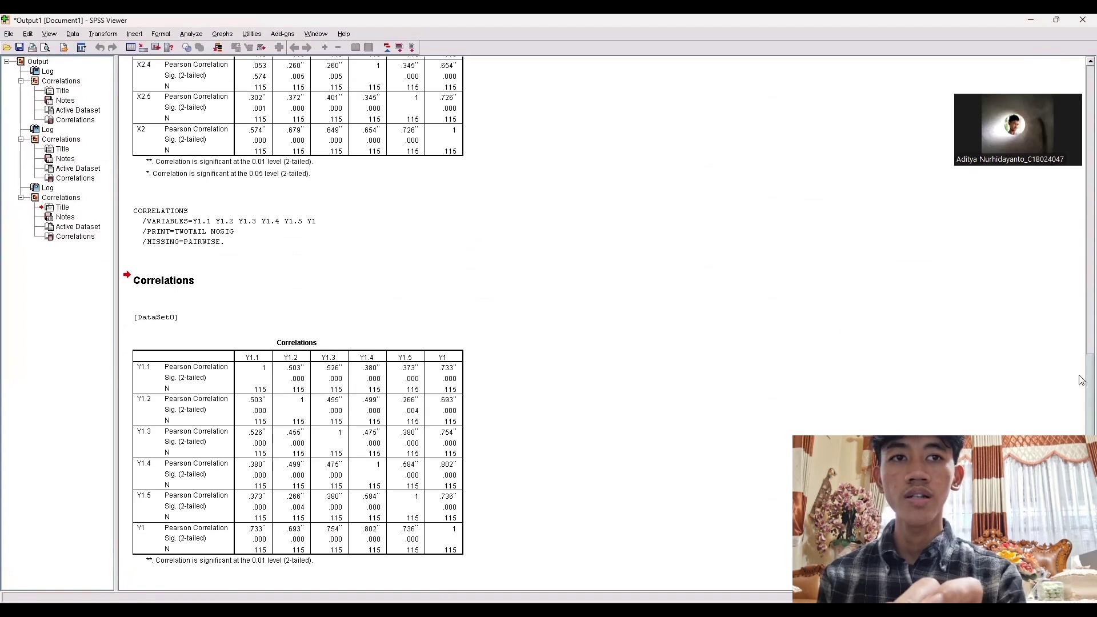
{"action": "left_click_drag", "start_coordinate": [1080, 369], "coordinate": [1083, 71]}
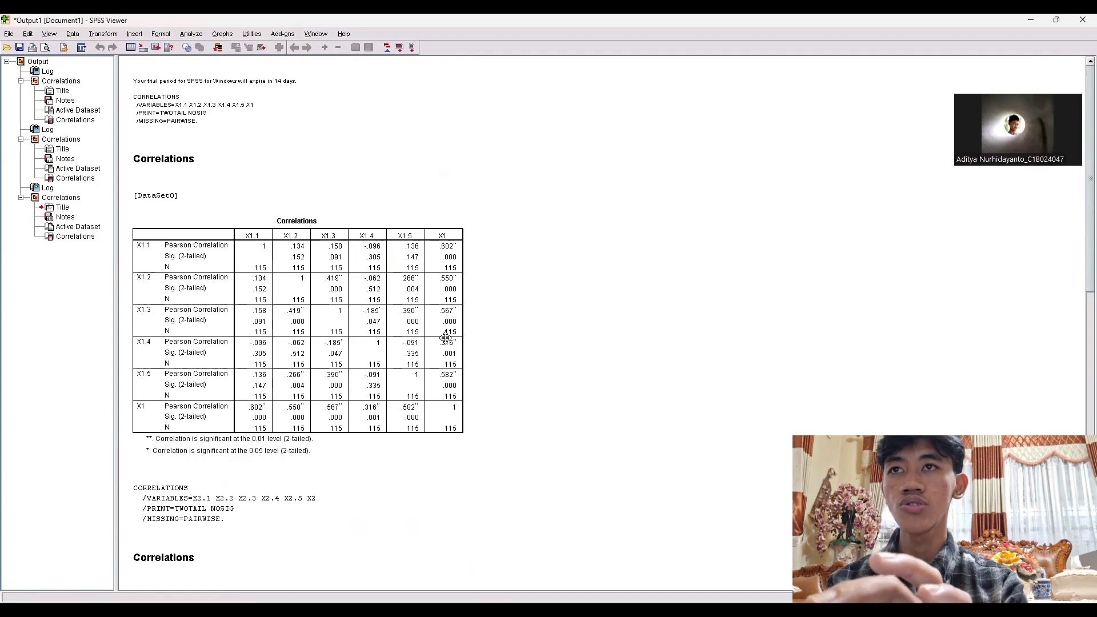
Step: Return to the Data Editor and open the scale Reliability Analysis
{"action": "key", "text": "alt+Tab"}
{"action": "left_click", "coordinate": [398, 291]}
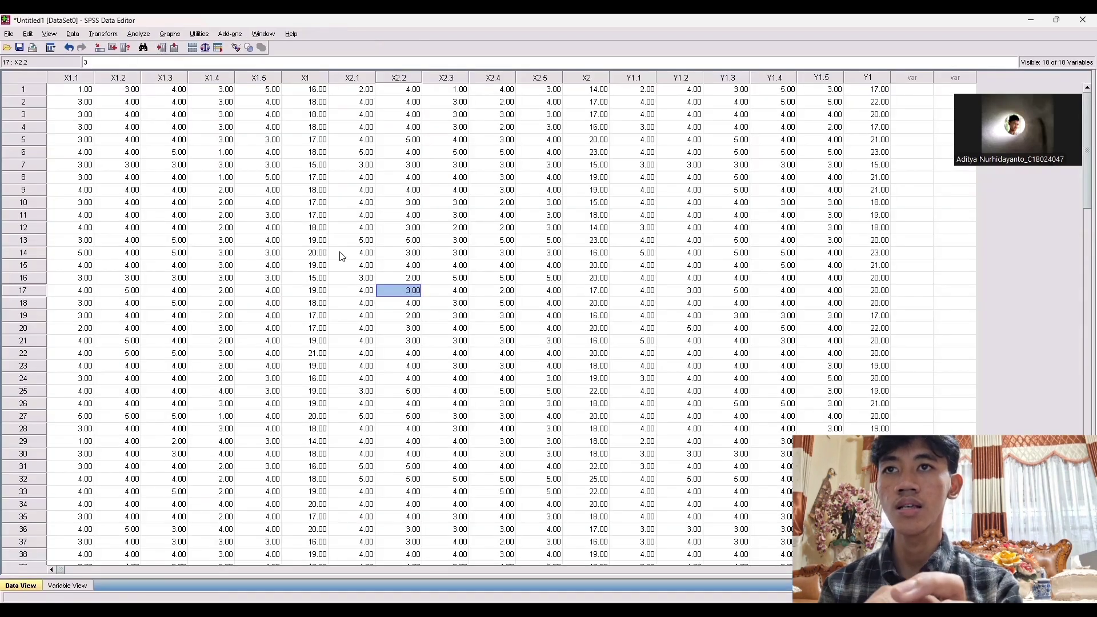
{"action": "left_click", "coordinate": [138, 34]}
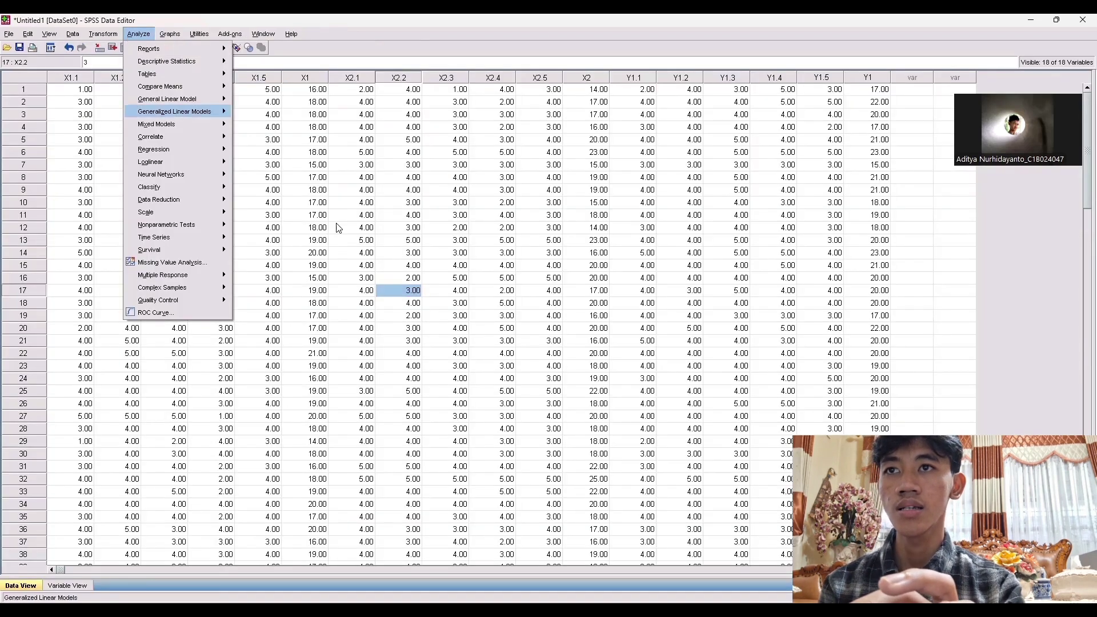
{"action": "mouse_move", "coordinate": [174, 112]}
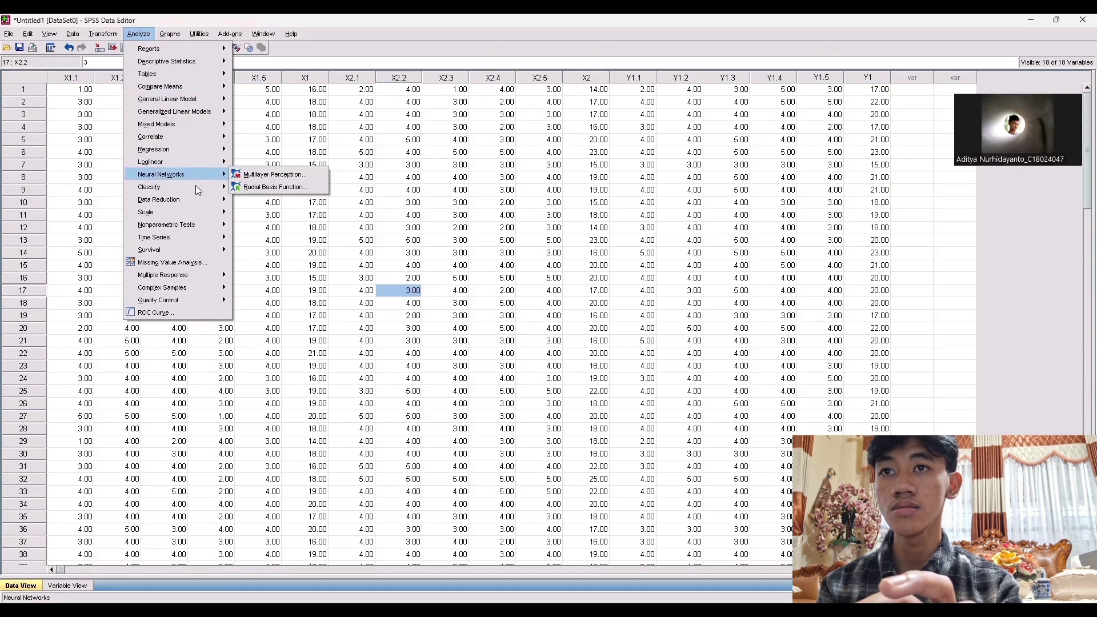
{"action": "mouse_move", "coordinate": [181, 214]}
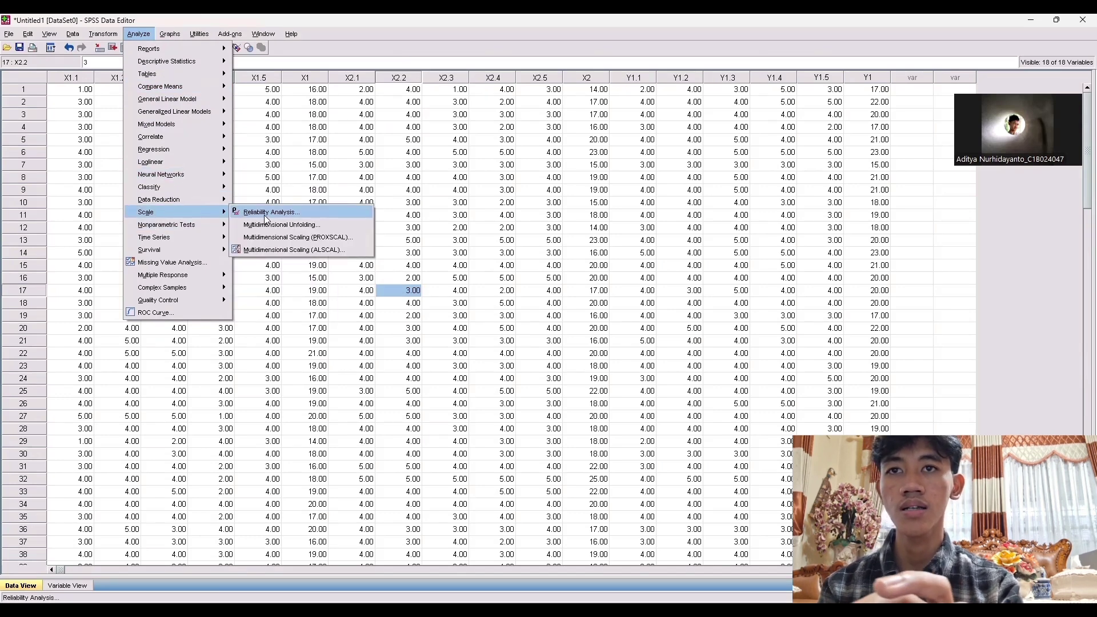
{"action": "left_click", "coordinate": [267, 215]}
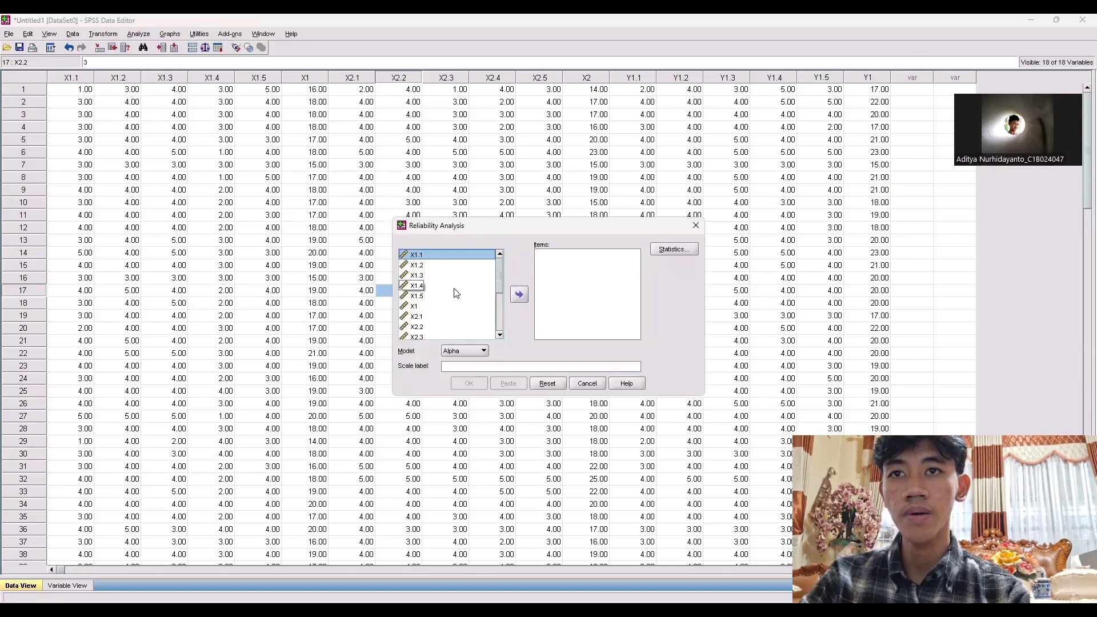
Step: Add X1.1 through X1.5 as items, leaving out the X1 total, and run the reliability analysis with the Alpha model
{"action": "key", "text": "shift+Down"}
{"action": "key", "text": "shift+Down"}
{"action": "key", "text": "shift+Down"}
{"action": "key", "text": "shift+Down"}
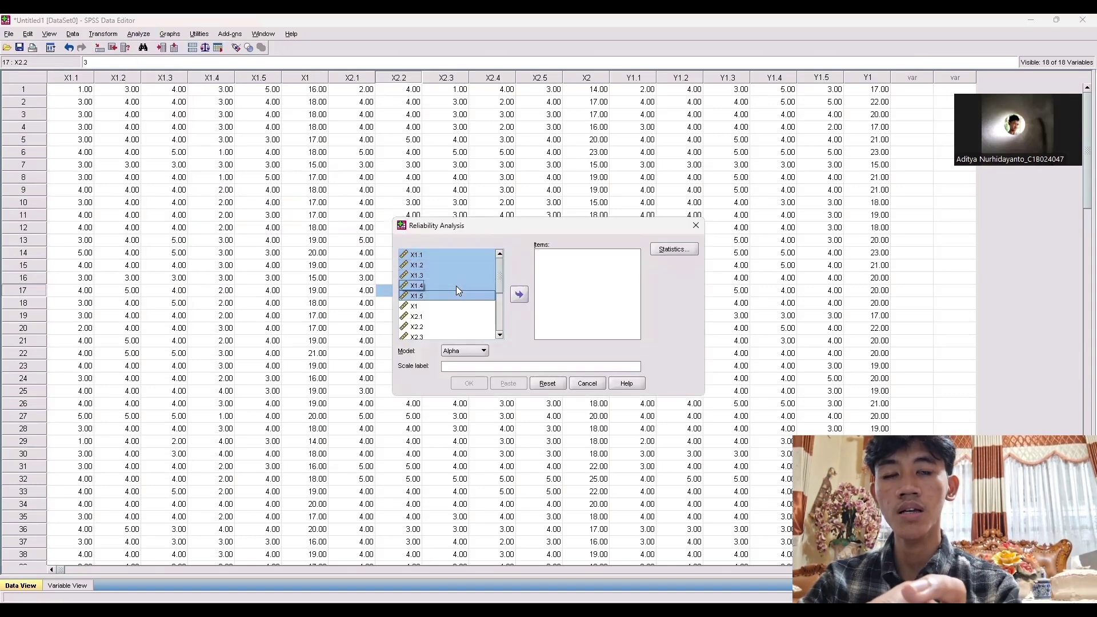
{"action": "left_click", "coordinate": [523, 296]}
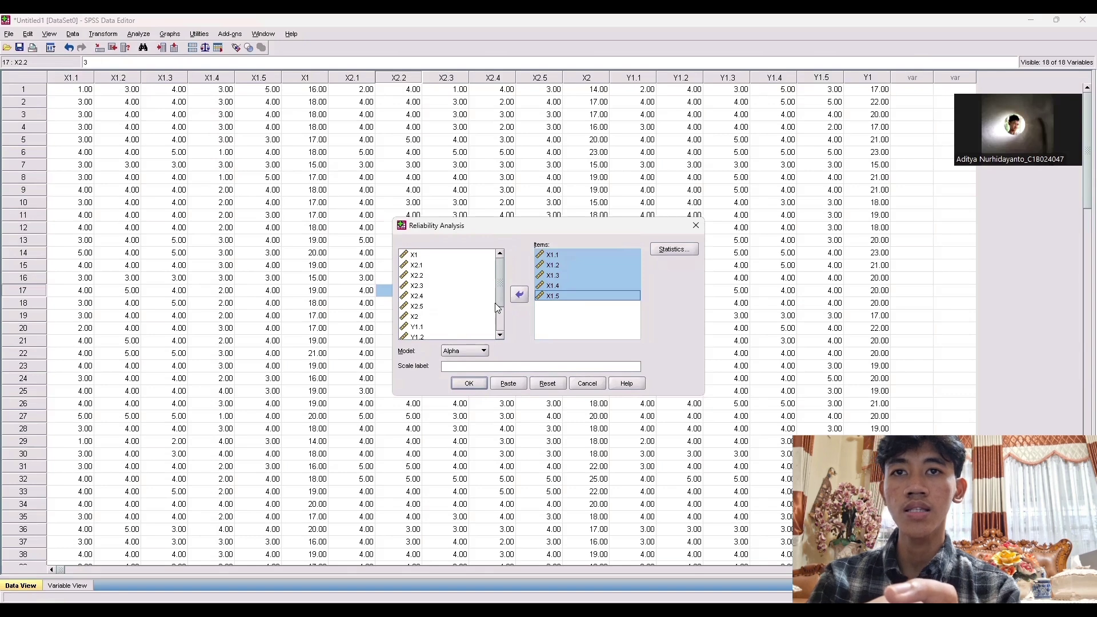
{"action": "left_click", "coordinate": [474, 386]}
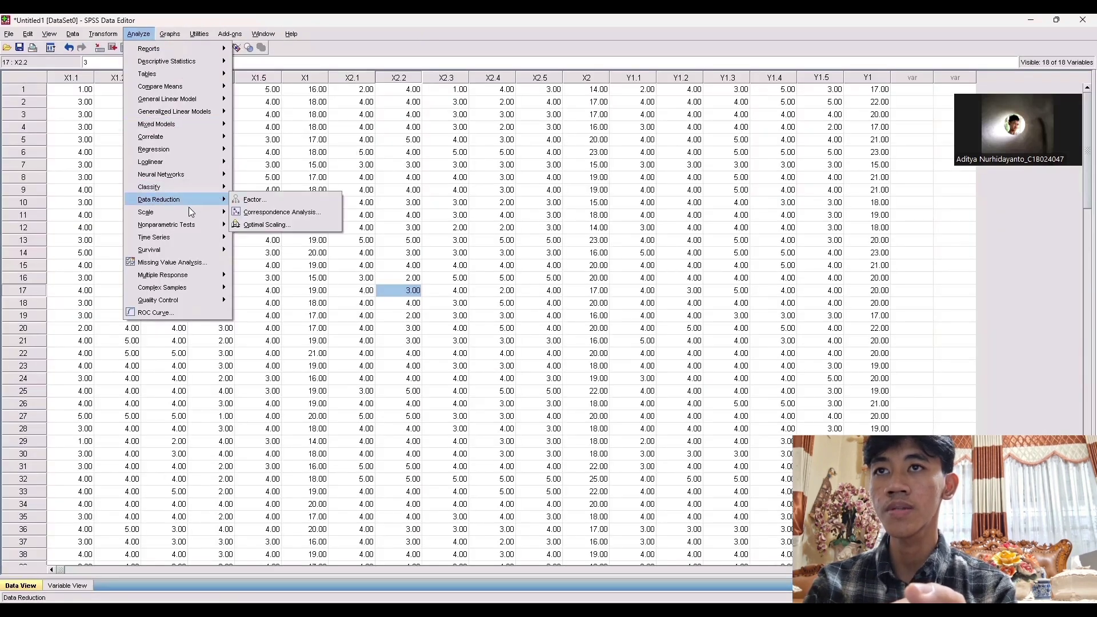
Step: Reopen Reliability Analysis and remove X1.1 through X1.5 from the items
{"action": "mouse_move", "coordinate": [192, 213]}
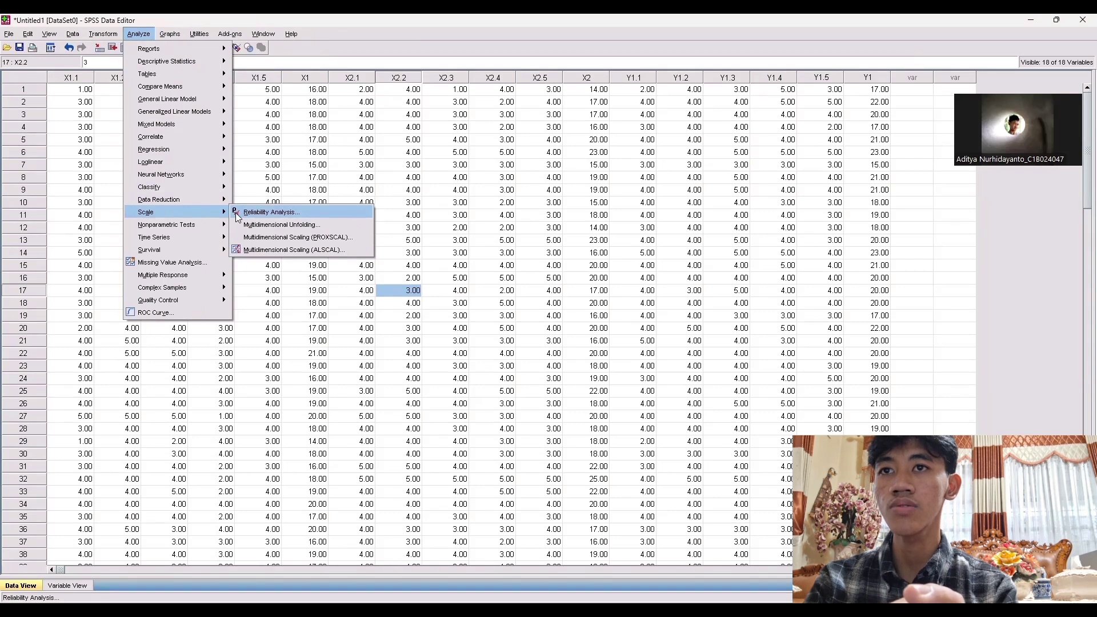
{"action": "left_click", "coordinate": [267, 217]}
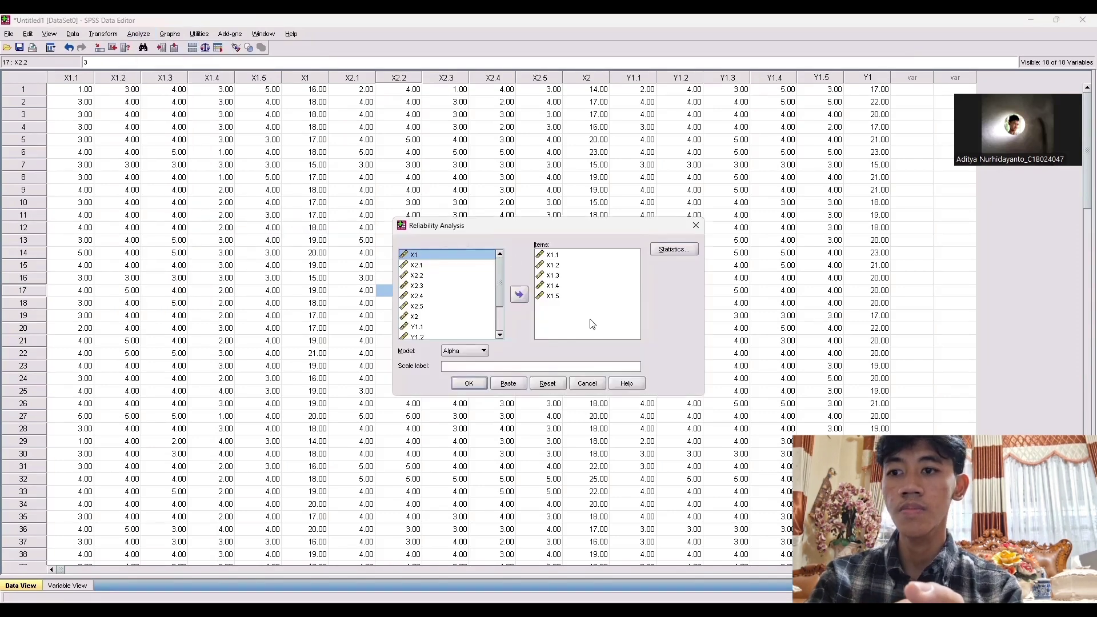
{"action": "left_click", "coordinate": [555, 256]}
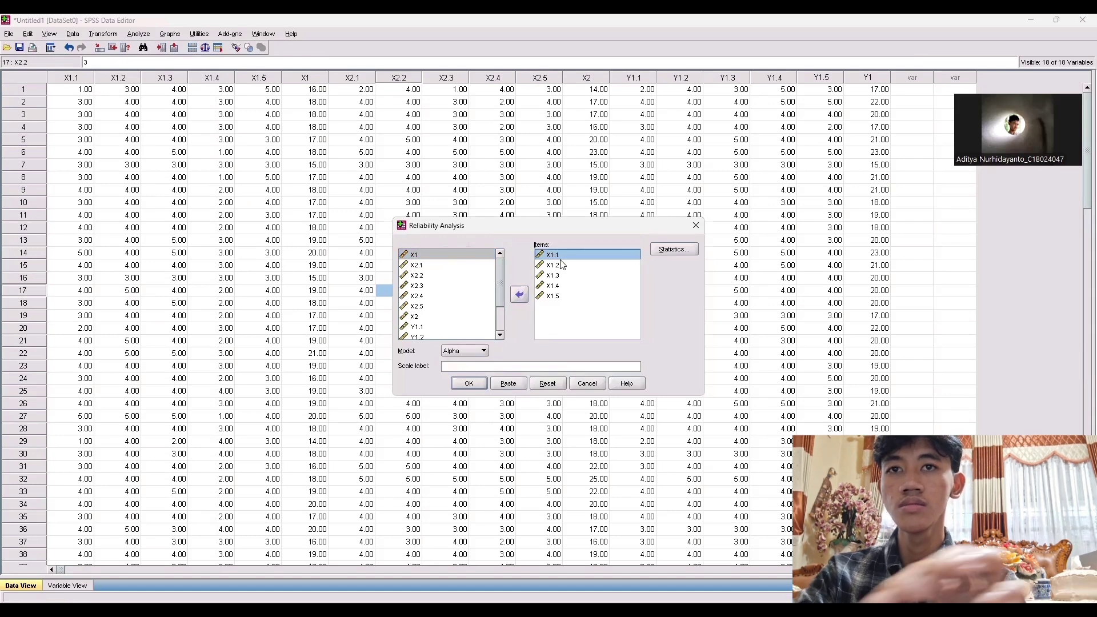
{"action": "left_click_drag", "start_coordinate": [560, 259], "coordinate": [562, 275]}
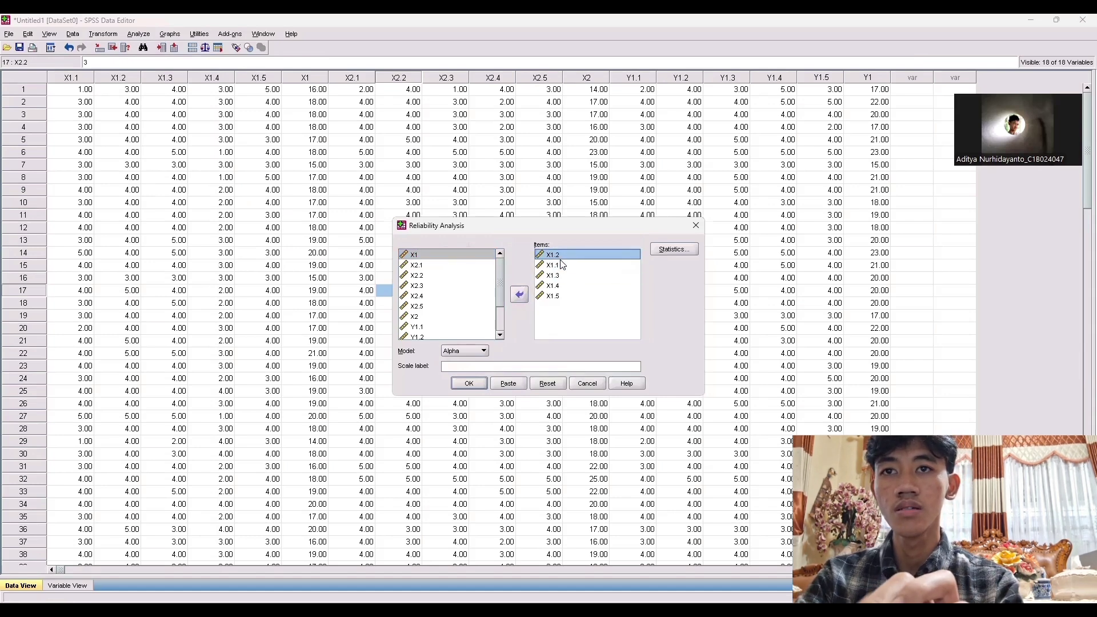
{"action": "key", "text": "ctrl+a"}
{"action": "left_click", "coordinate": [519, 294]}
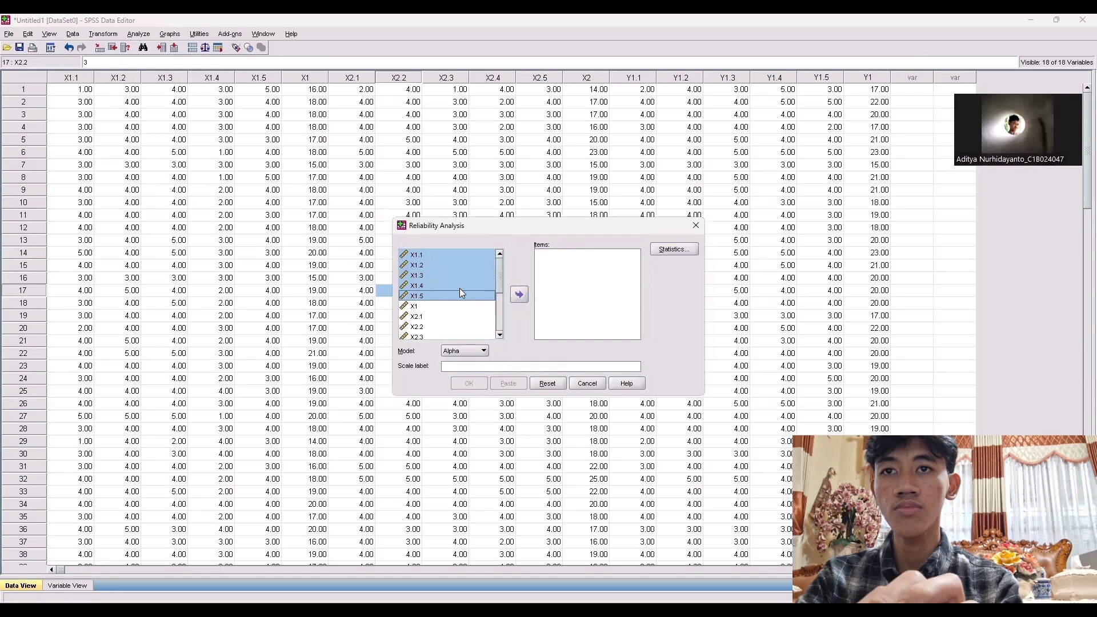
{"action": "left_click", "coordinate": [453, 326]}
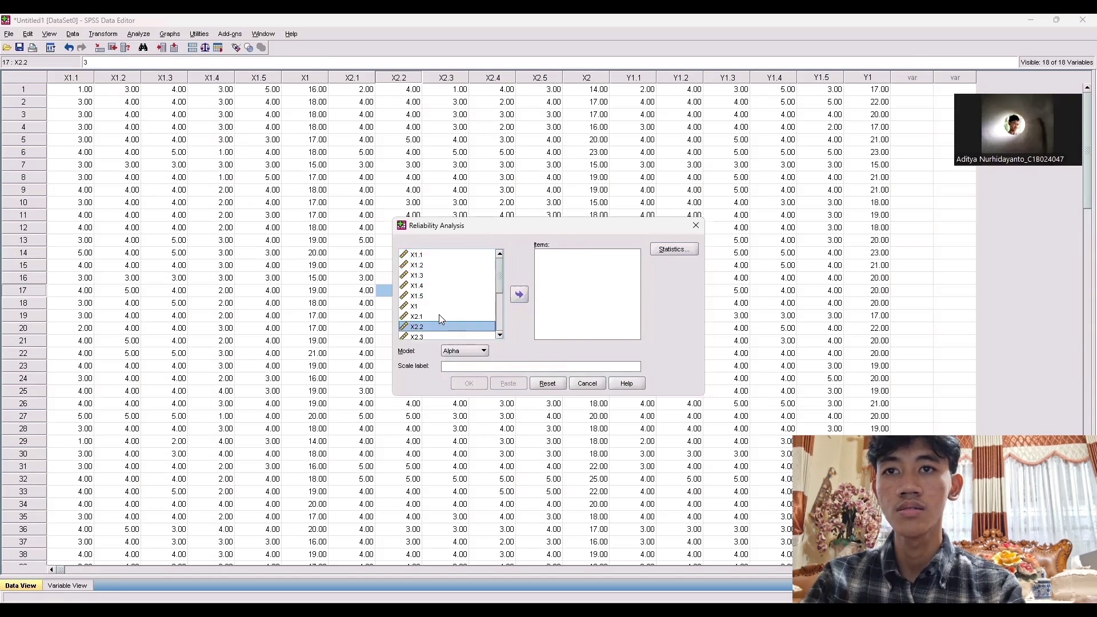
Step: Add X2.1 through X2.5 as items, leaving out the X2 total, and run the reliability analysis with the Alpha model
{"action": "left_click", "coordinate": [439, 314]}
{"action": "key", "text": "shift+Down"}
{"action": "key", "text": "shift+Down"}
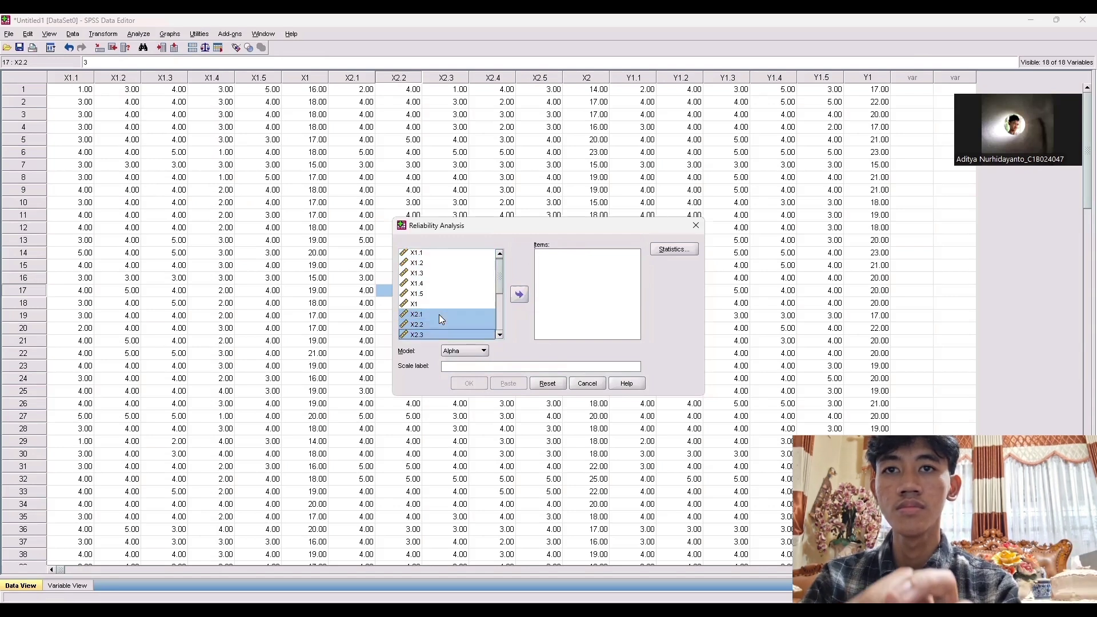
{"action": "key", "text": "shift+Down"}
{"action": "key", "text": "shift+Down"}
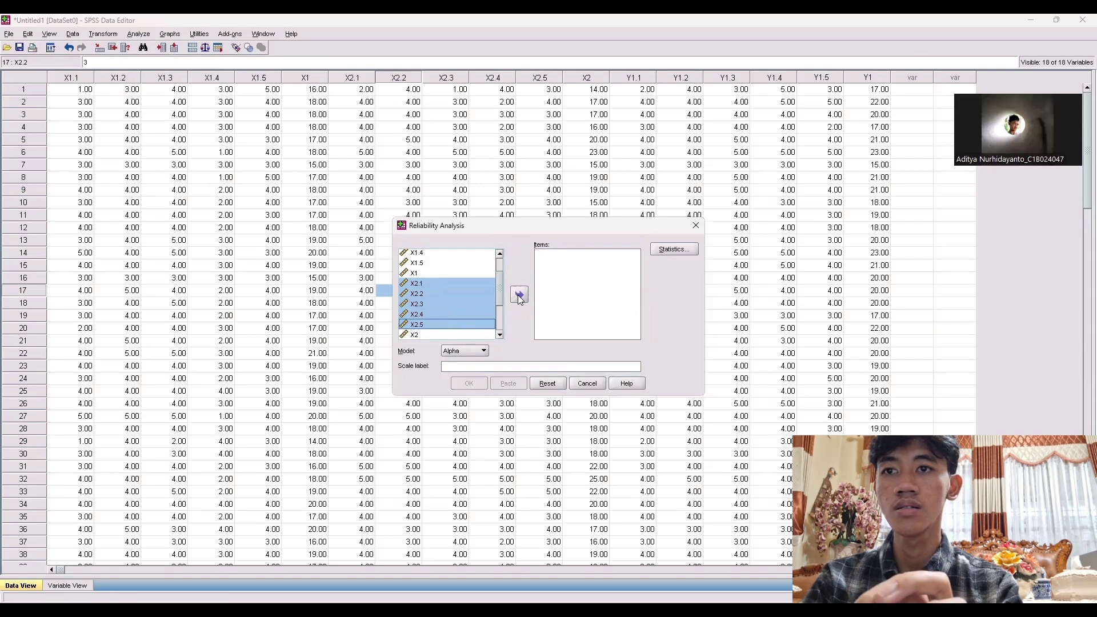
{"action": "left_click", "coordinate": [520, 294]}
{"action": "left_click", "coordinate": [479, 383]}
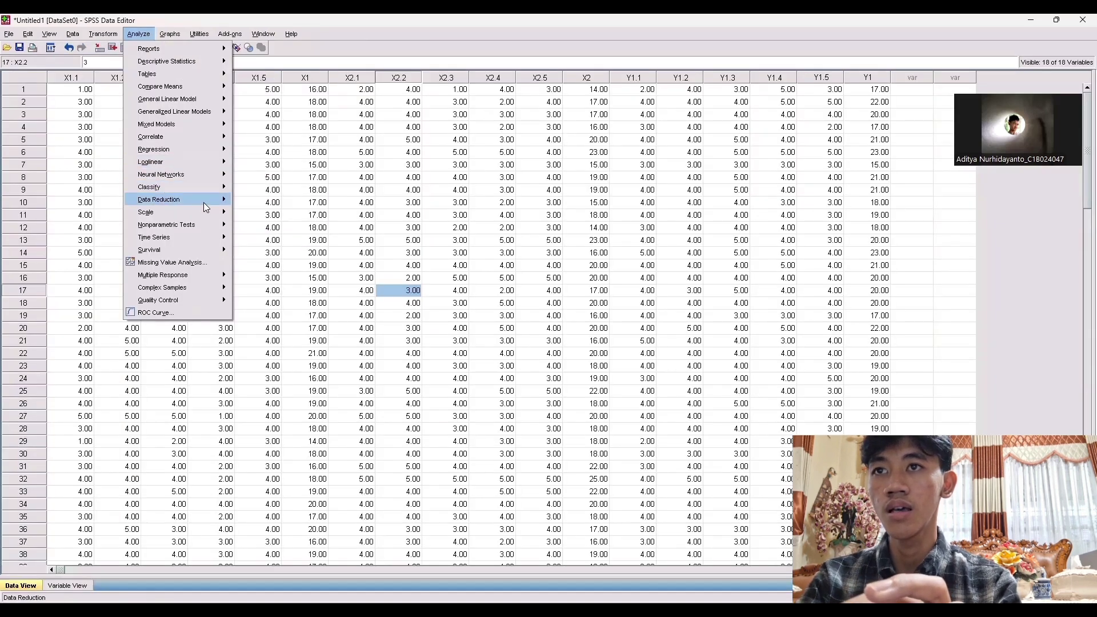
Step: Reopen Reliability Analysis and remove X2.1 through X2.5 from the items
{"action": "mouse_move", "coordinate": [176, 201]}
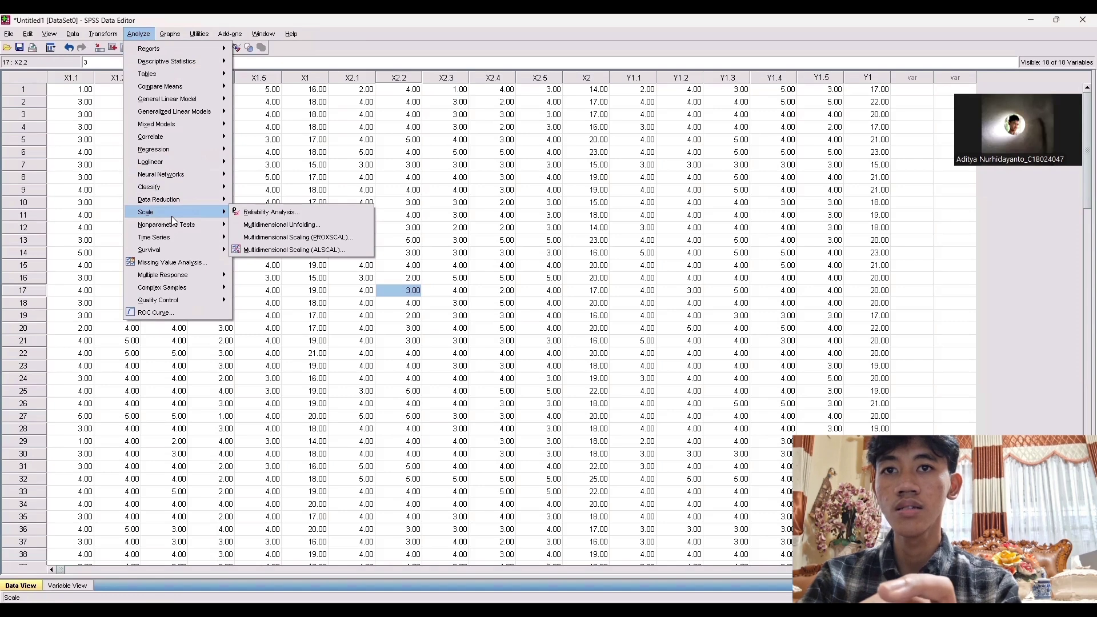
{"action": "left_click", "coordinate": [241, 218]}
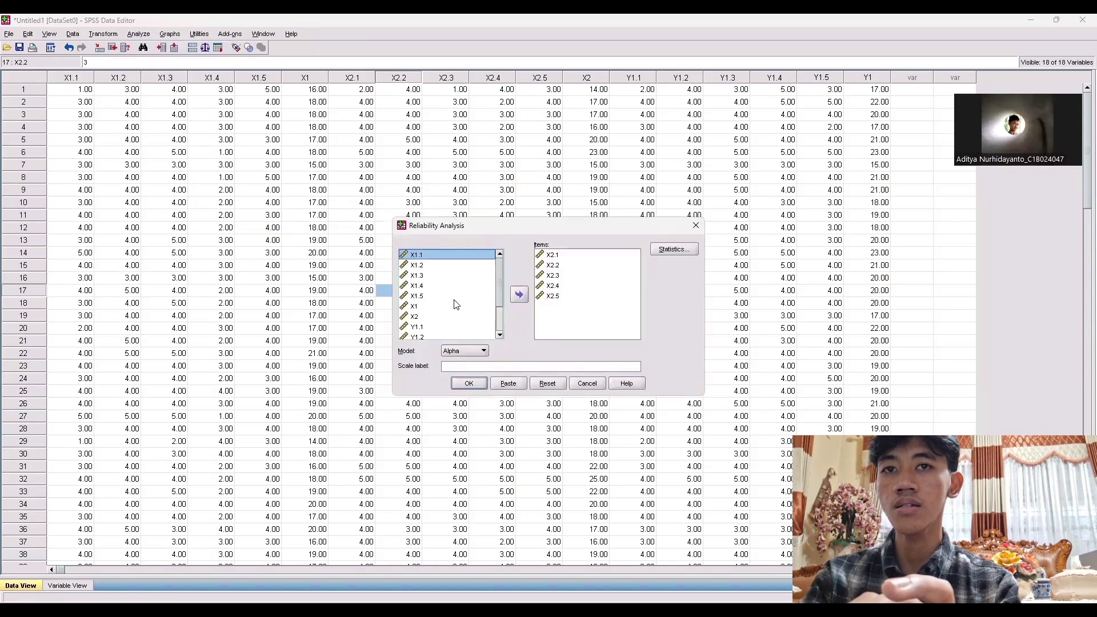
{"action": "left_click", "coordinate": [552, 256]}
{"action": "left_click", "coordinate": [551, 297], "text": "shift"}
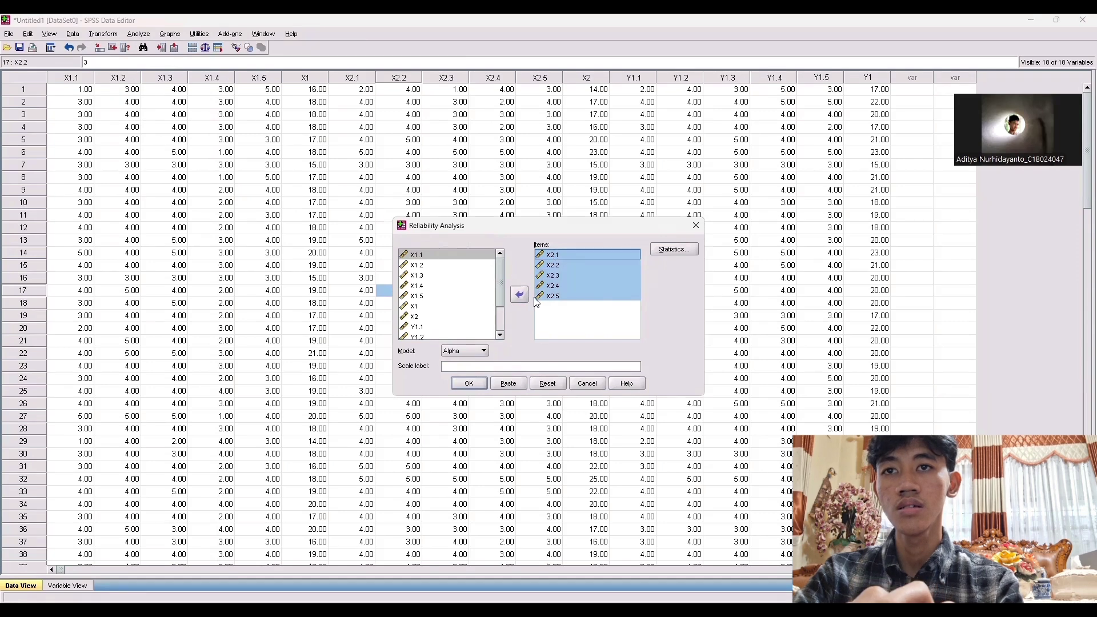
{"action": "left_click", "coordinate": [524, 301]}
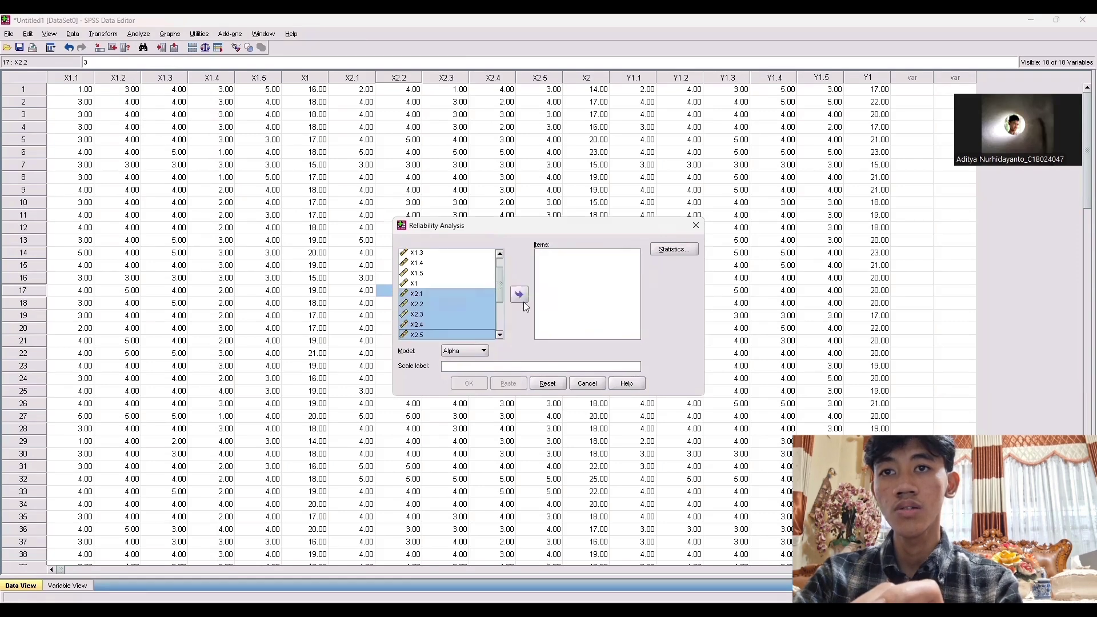
Step: Add Y1.1 through Y1.5 as items, leaving out the Y1 total, and run the reliability analysis with the Alpha model
{"action": "left_click", "coordinate": [469, 280]}
{"action": "scroll", "coordinate": [468, 280], "scroll_direction": "down", "scroll_amount": 3}
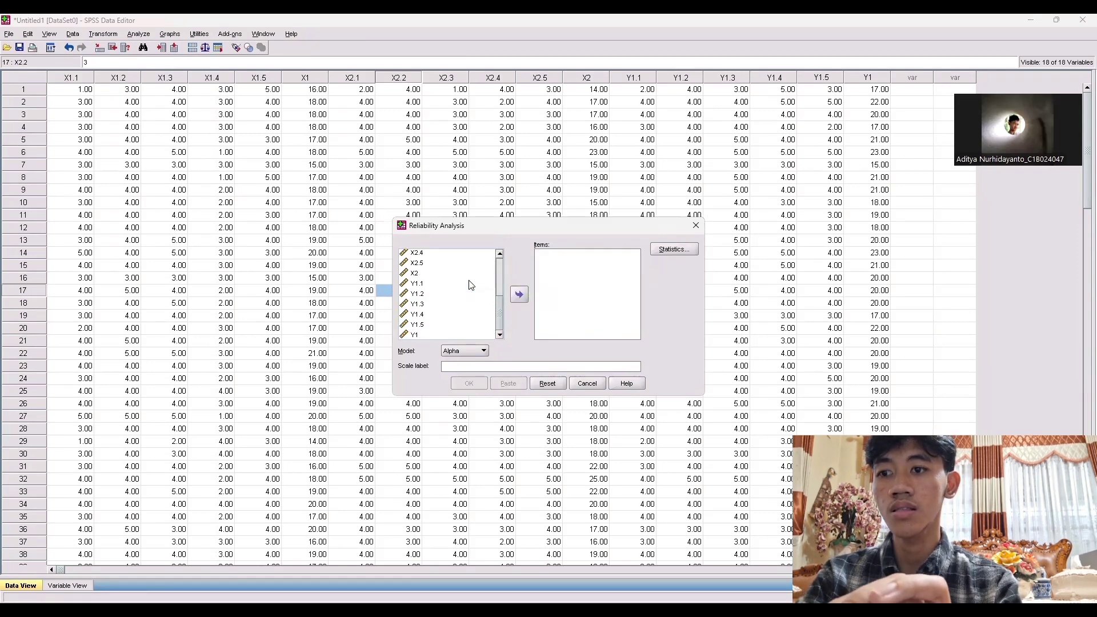
{"action": "left_click", "coordinate": [426, 285]}
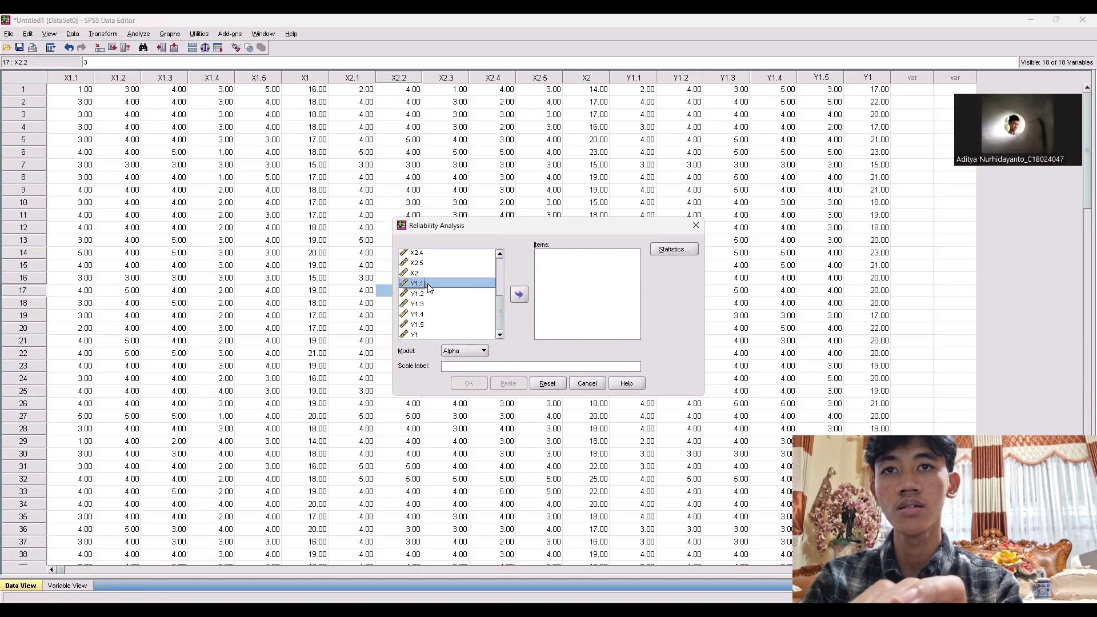
{"action": "key", "text": "shift+Down"}
{"action": "key", "text": "shift+Down"}
{"action": "key", "text": "shift+Down"}
{"action": "key", "text": "shift+Down"}
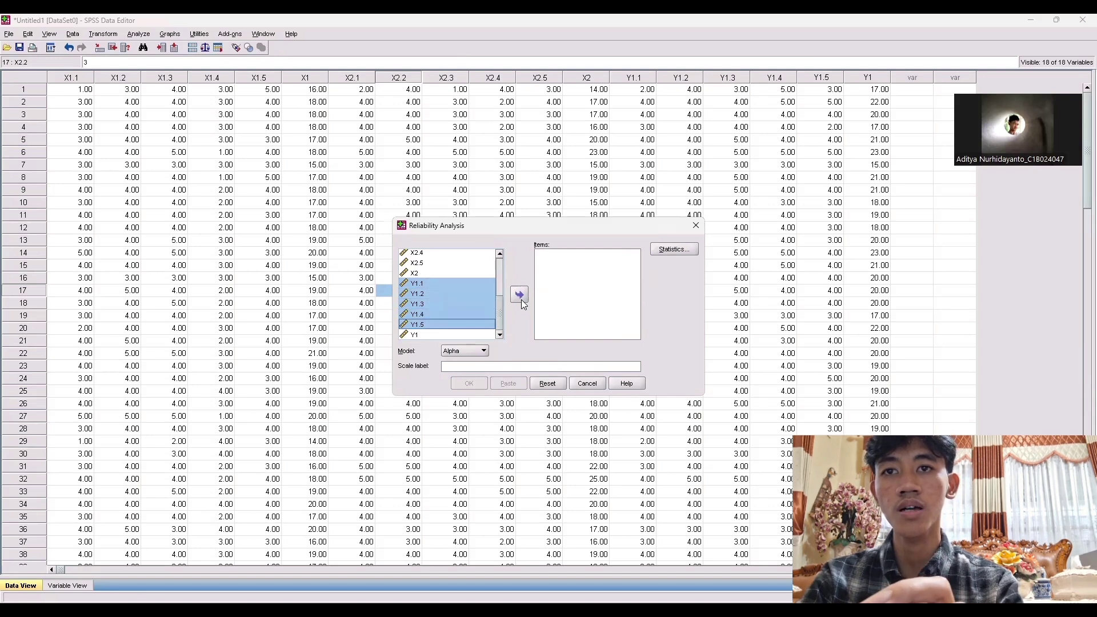
{"action": "left_click", "coordinate": [520, 296]}
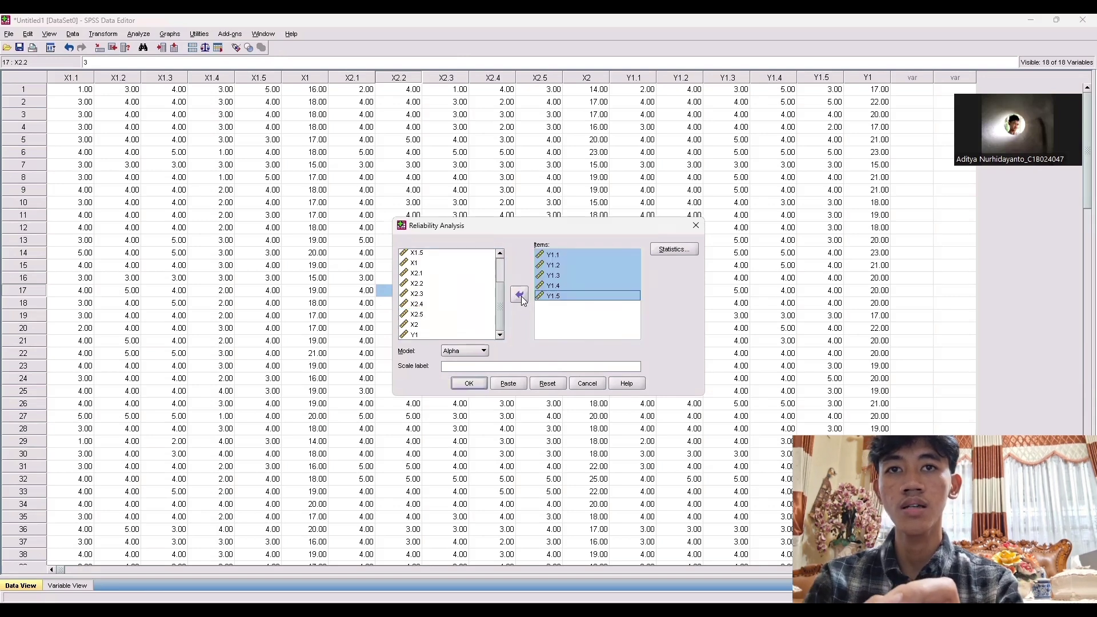
{"action": "left_click", "coordinate": [479, 386]}
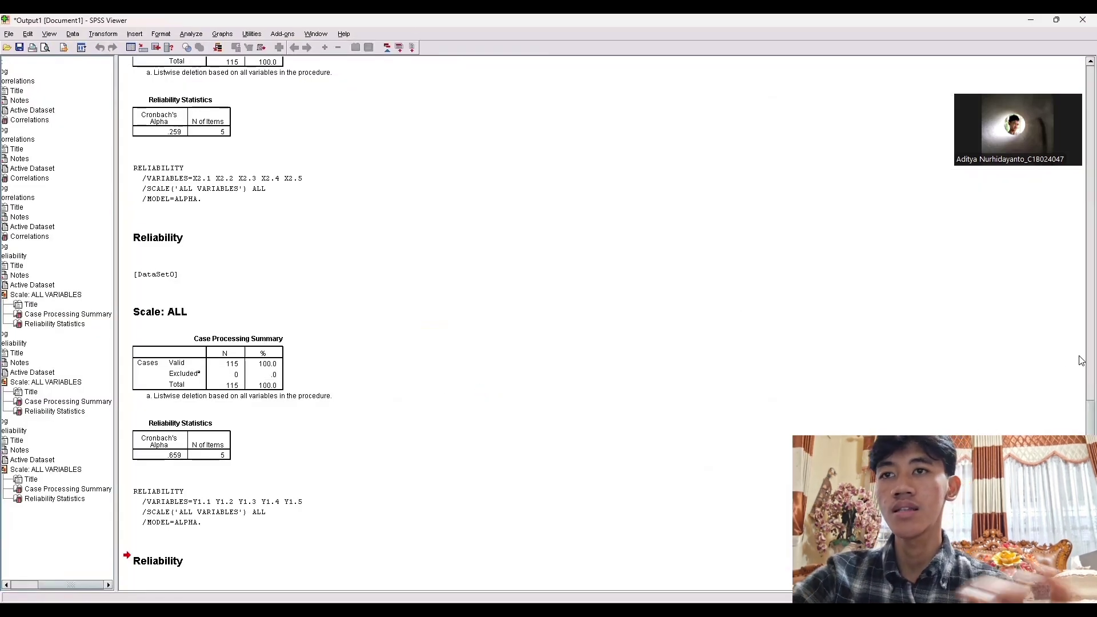
Step: Return to the Data Editor and open the Linear Regression analysis
{"action": "scroll", "coordinate": [1082, 361], "scroll_direction": "up", "scroll_amount": 10}
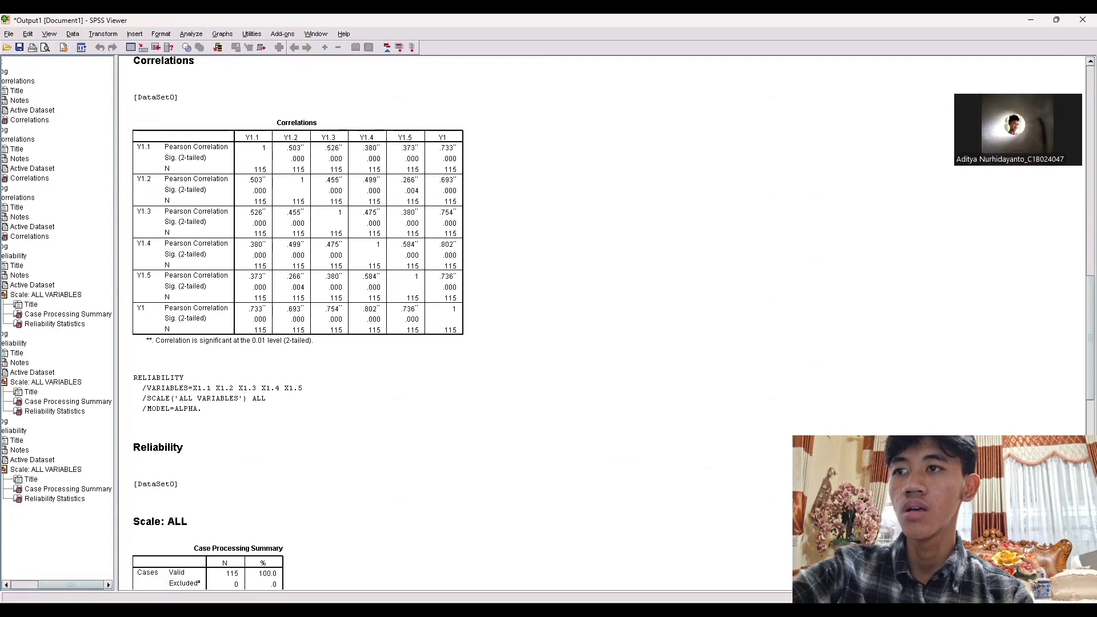
{"action": "scroll", "coordinate": [1029, 413], "scroll_direction": "down", "scroll_amount": 7}
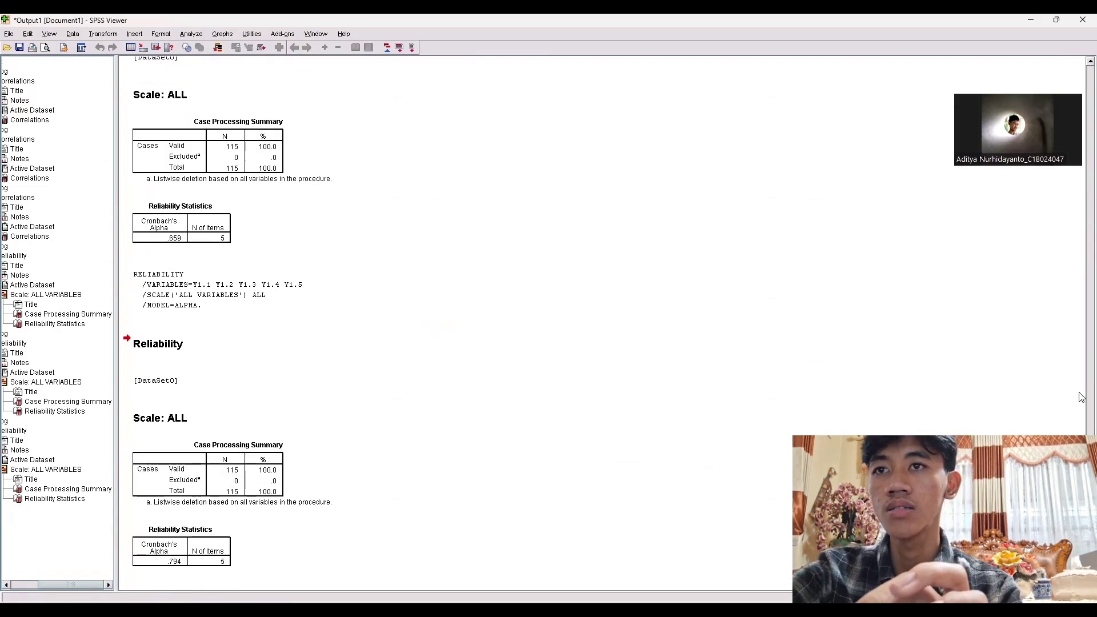
{"action": "scroll", "coordinate": [1083, 400], "scroll_direction": "up", "scroll_amount": 8}
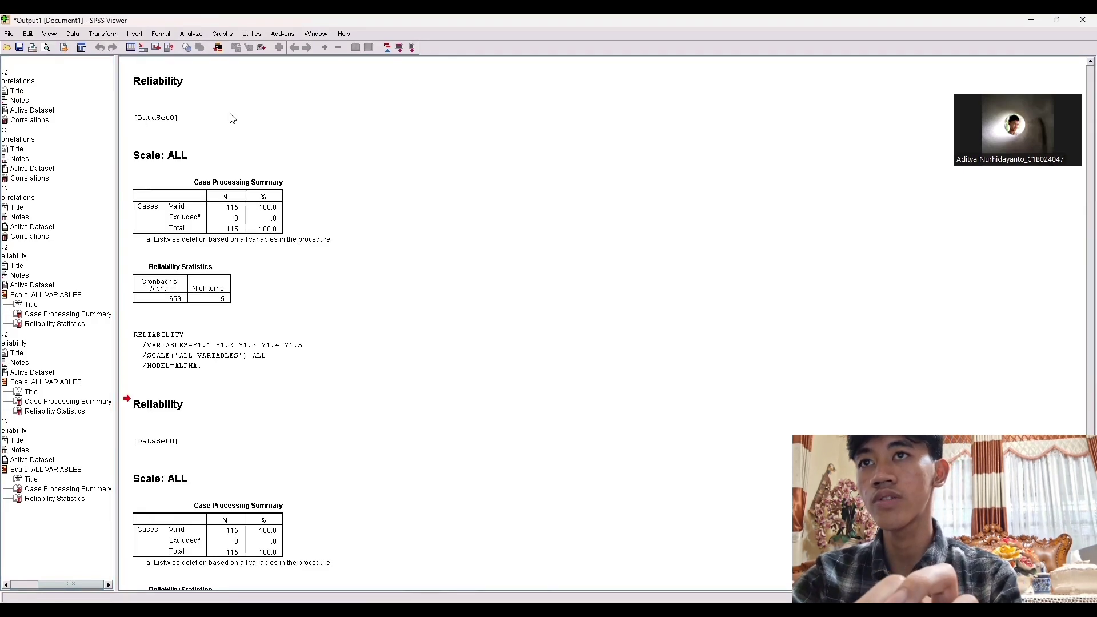
{"action": "key", "text": "alt+Tab"}
{"action": "left_click", "coordinate": [140, 34]}
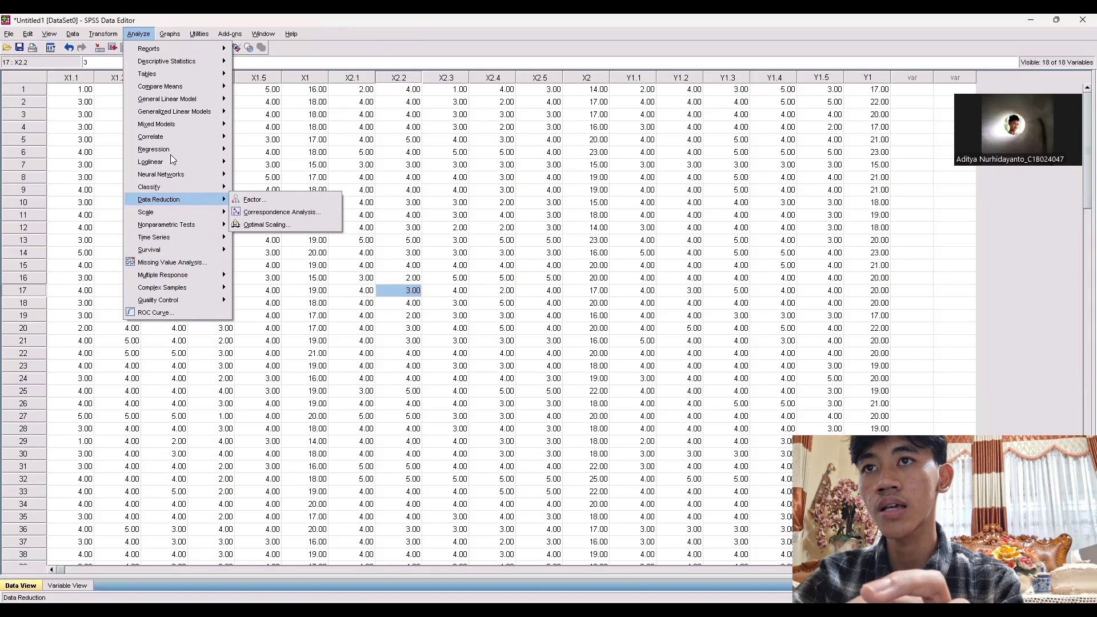
{"action": "mouse_move", "coordinate": [171, 141]}
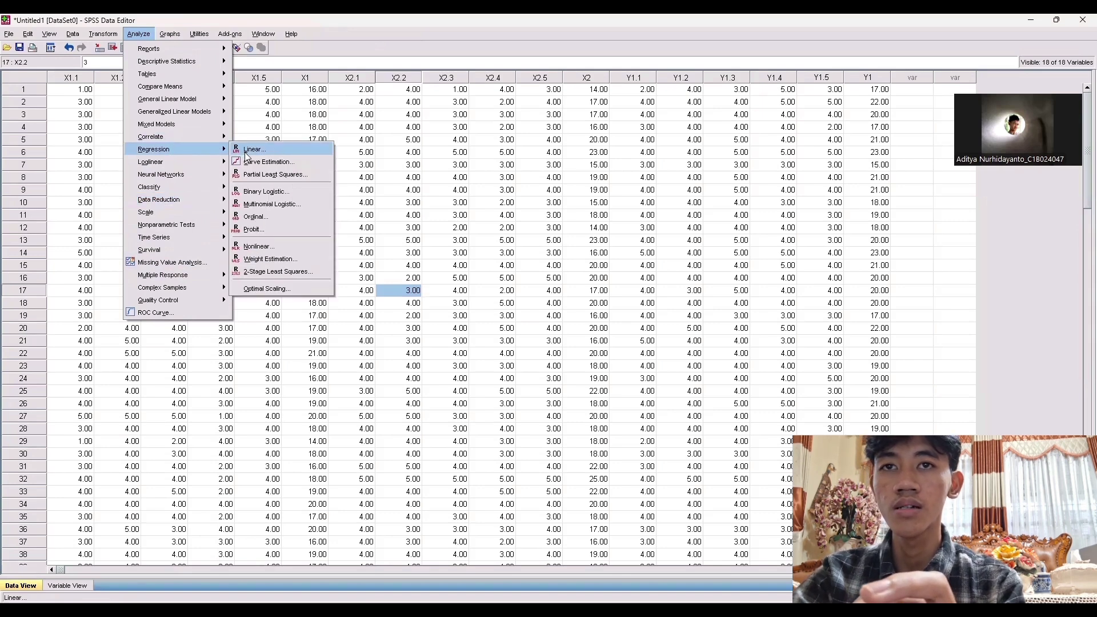
{"action": "left_click", "coordinate": [249, 151]}
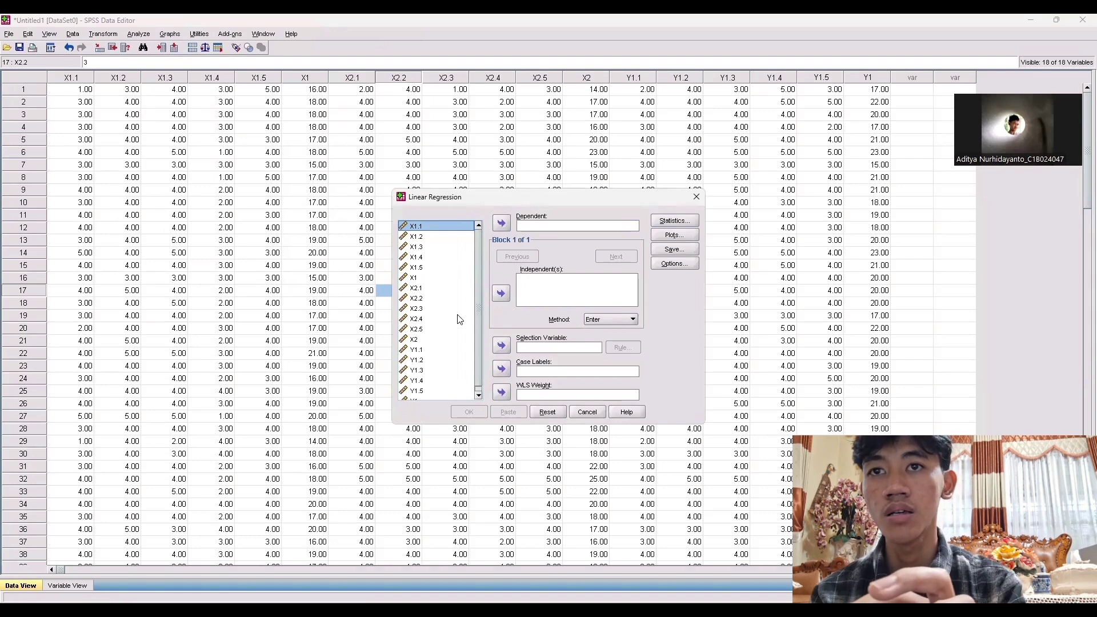
Step: Assign Y1 as the dependent variable and X1 and X2 as the independent variables of the regression
{"action": "left_click", "coordinate": [428, 280]}
{"action": "scroll", "coordinate": [424, 341], "scroll_direction": "down", "scroll_amount": 1}
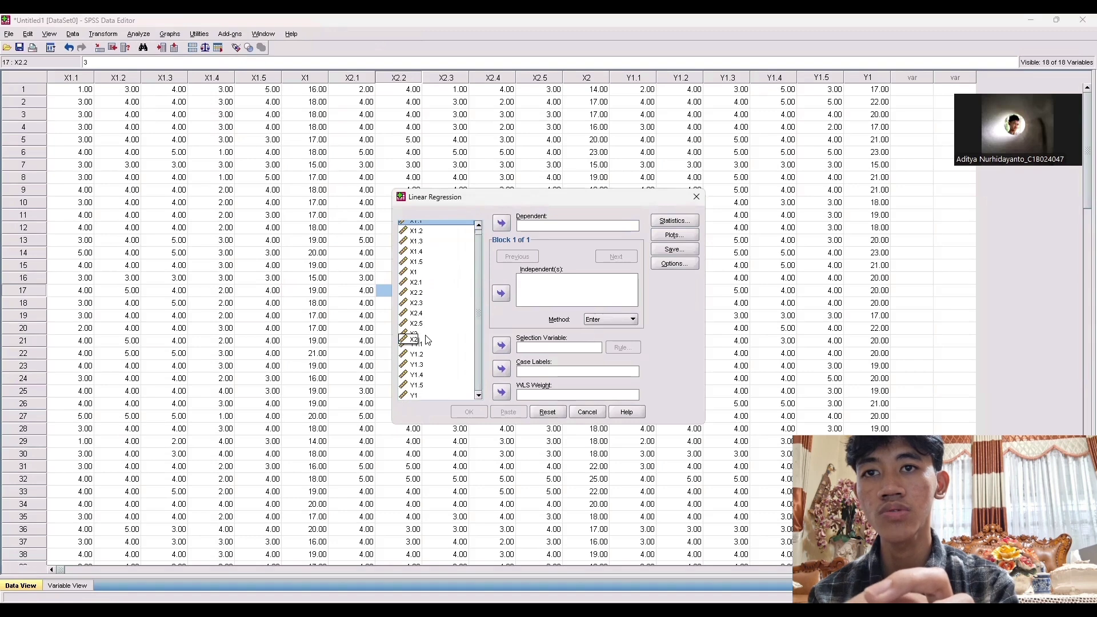
{"action": "left_click", "coordinate": [416, 396]}
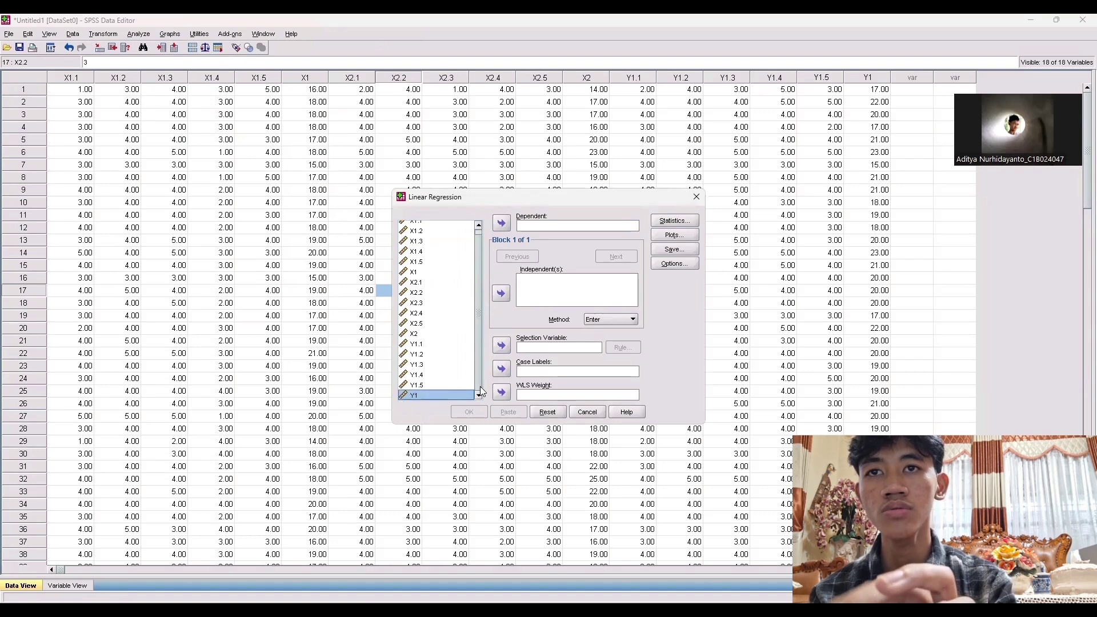
{"action": "left_click", "coordinate": [501, 222]}
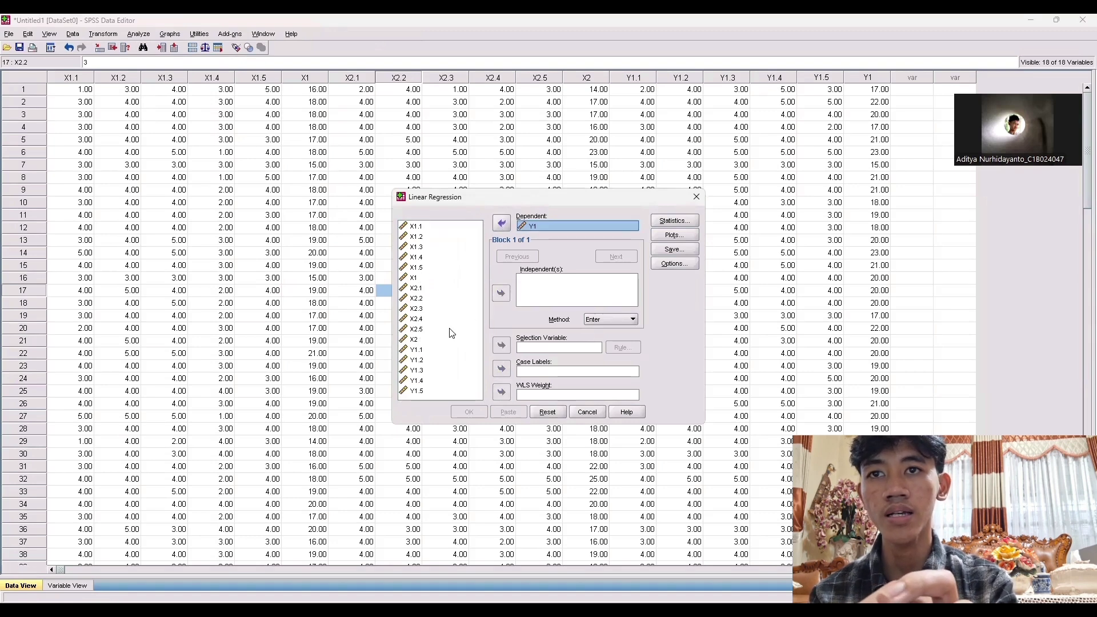
{"action": "left_click", "coordinate": [421, 279]}
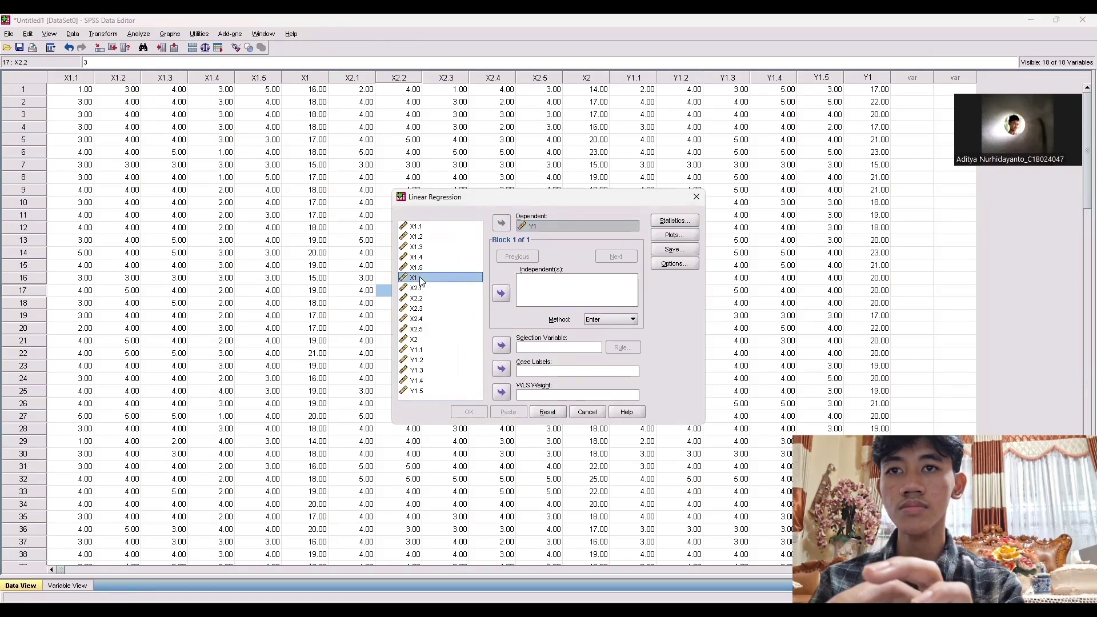
{"action": "left_click", "coordinate": [426, 342], "text": "ctrl"}
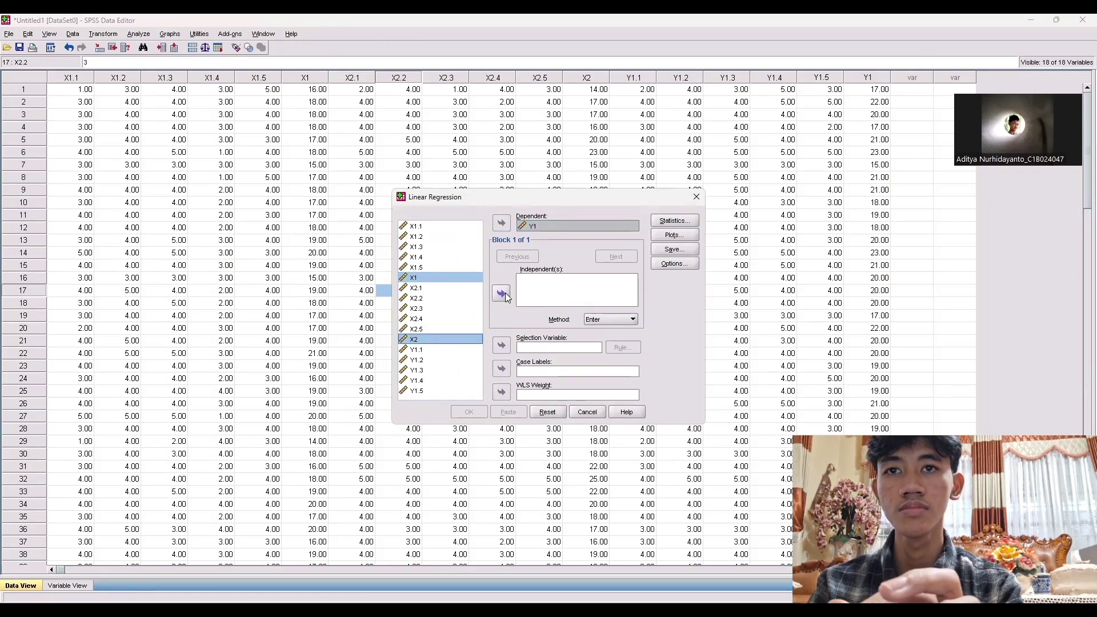
{"action": "left_click", "coordinate": [501, 294]}
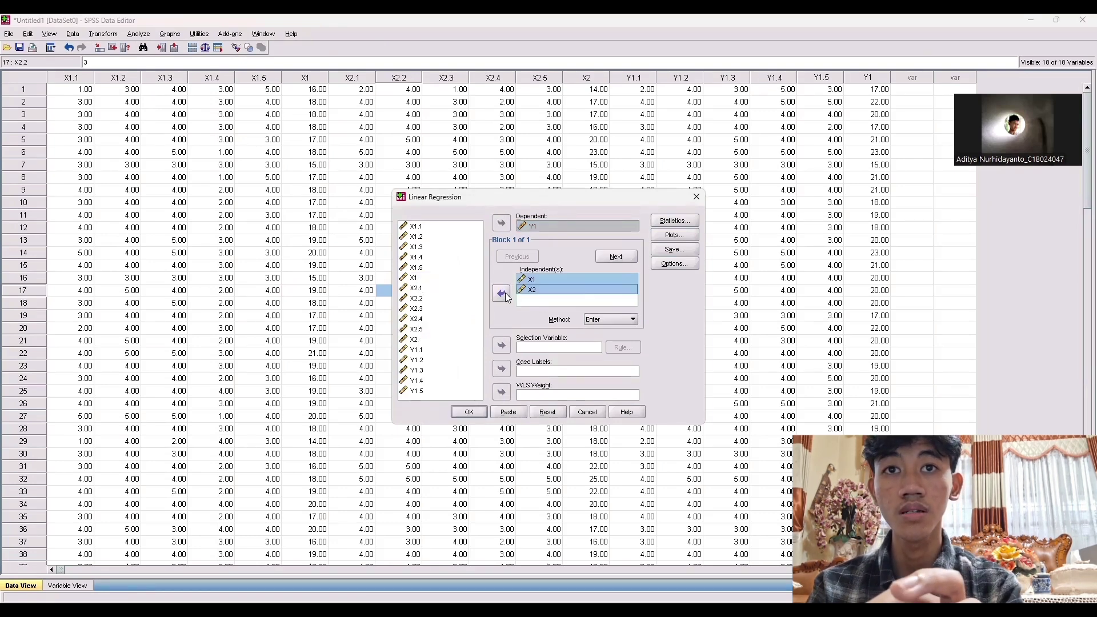
Step: Enable Descriptives, Collinearity diagnostics and Durbin-Watson in the regression statistics, keeping Estimates and Model fit
{"action": "left_click", "coordinate": [668, 223]}
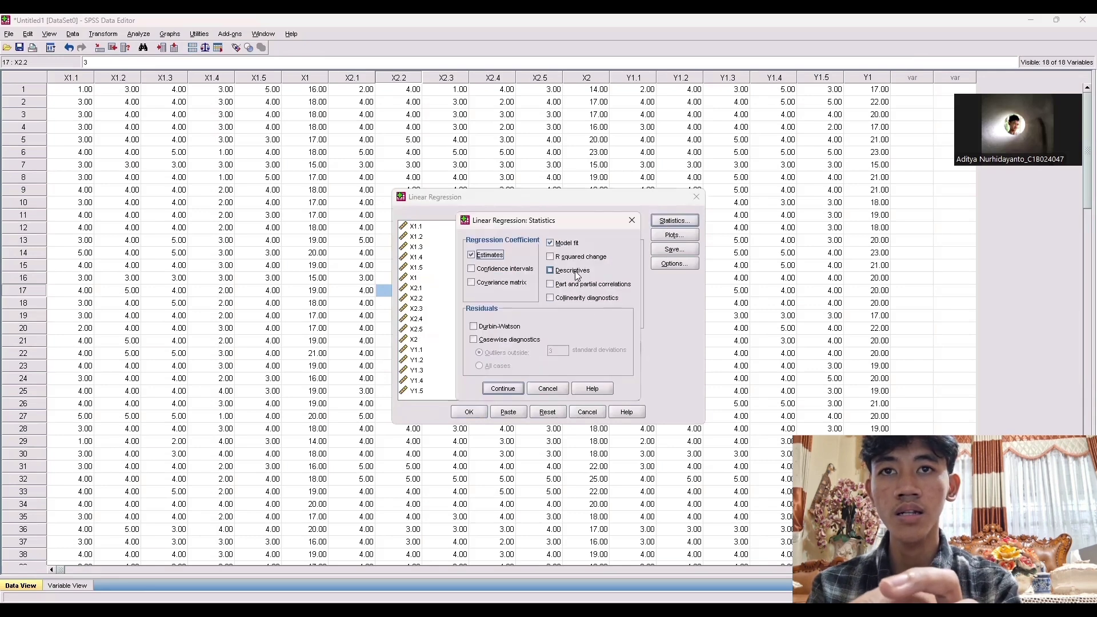
{"action": "left_click", "coordinate": [576, 272]}
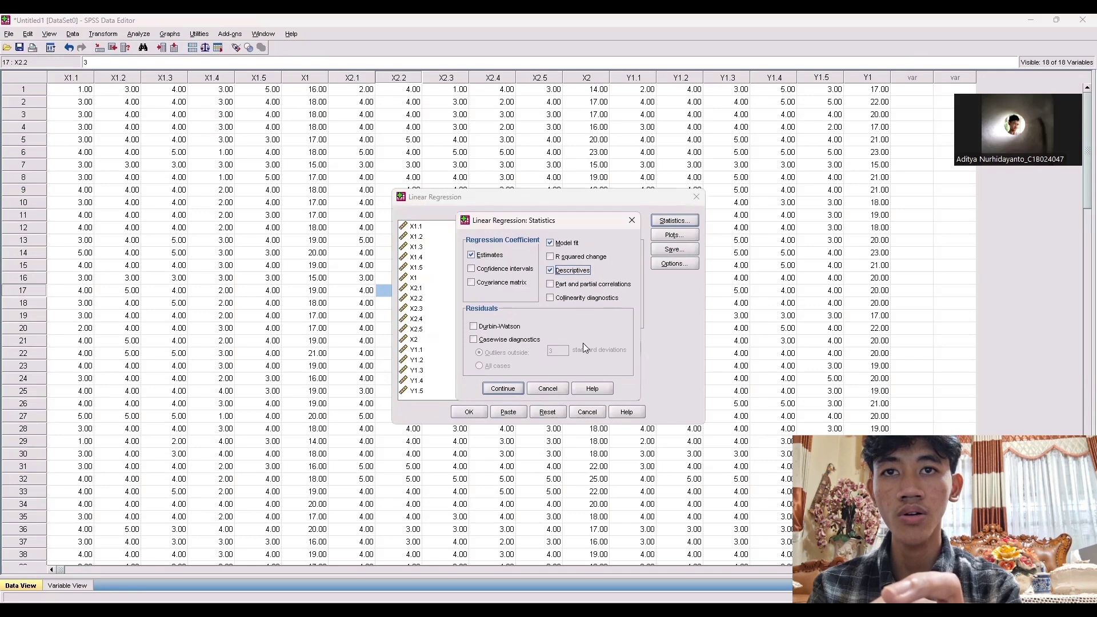
{"action": "left_click", "coordinate": [552, 301]}
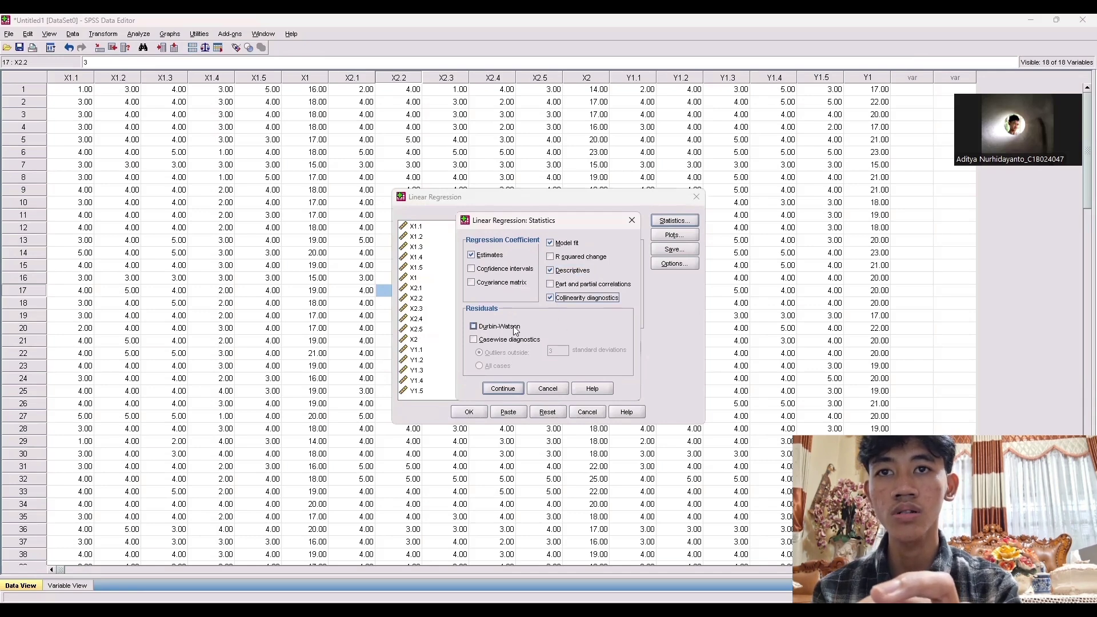
{"action": "left_click", "coordinate": [475, 326]}
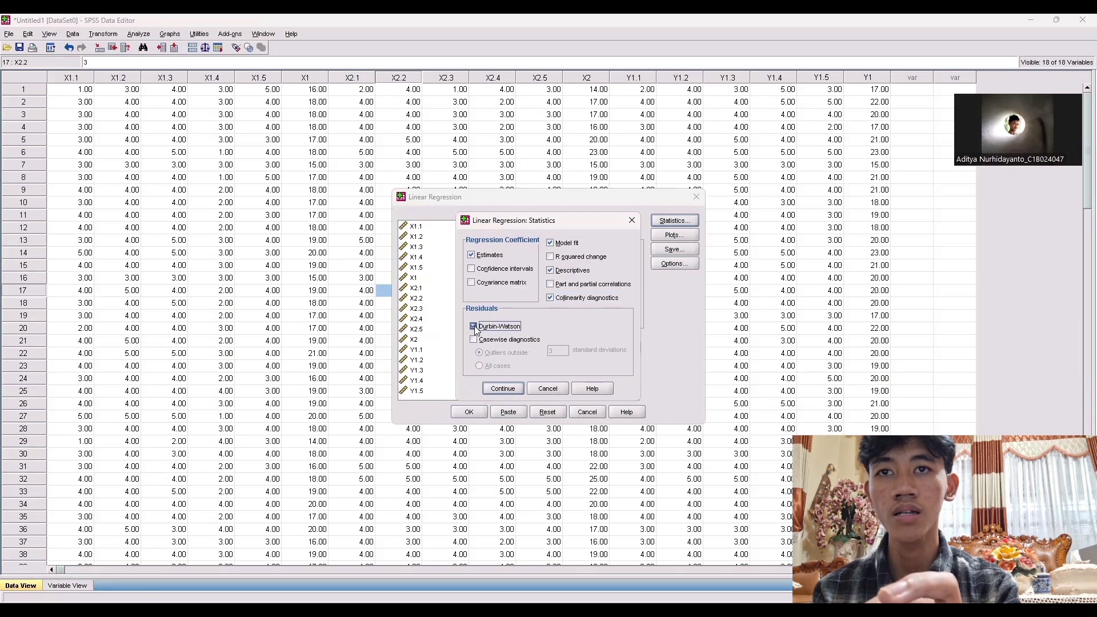
{"action": "left_click", "coordinate": [504, 389]}
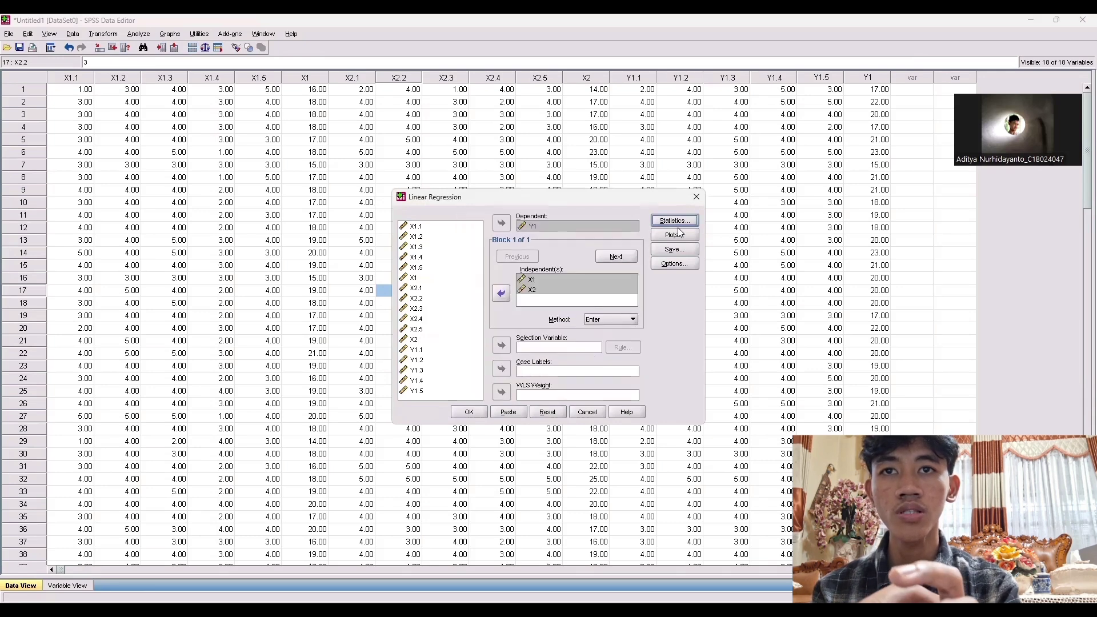
Step: Set the regression plots to *SRESID on Y against *ZPRED on X, with the histogram and normal probability plot enabled
{"action": "left_click", "coordinate": [679, 239]}
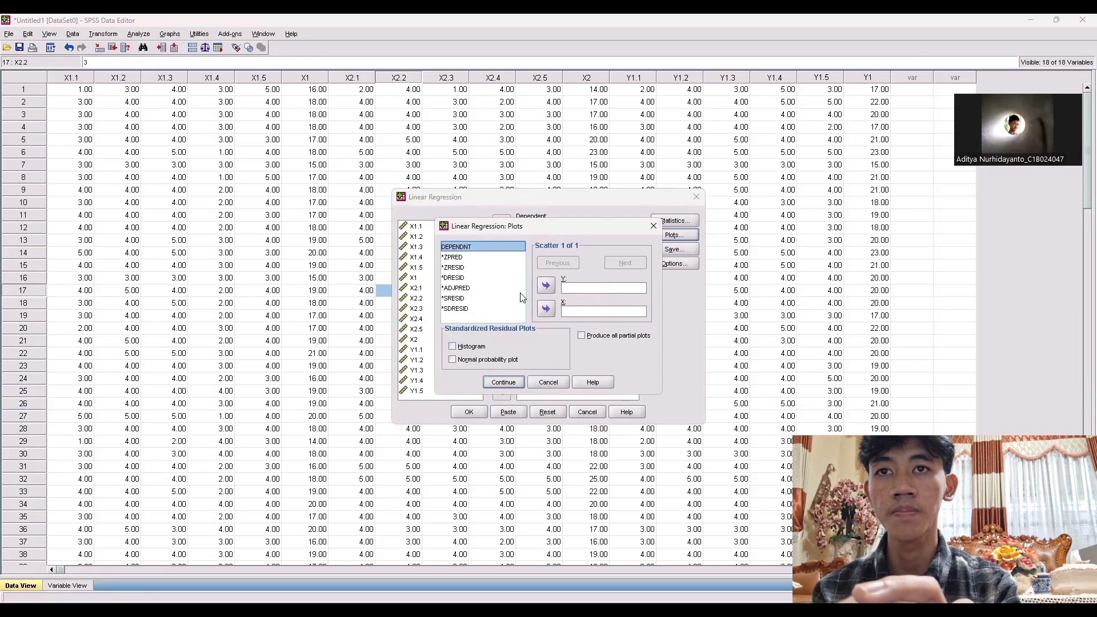
{"action": "left_click", "coordinate": [470, 258]}
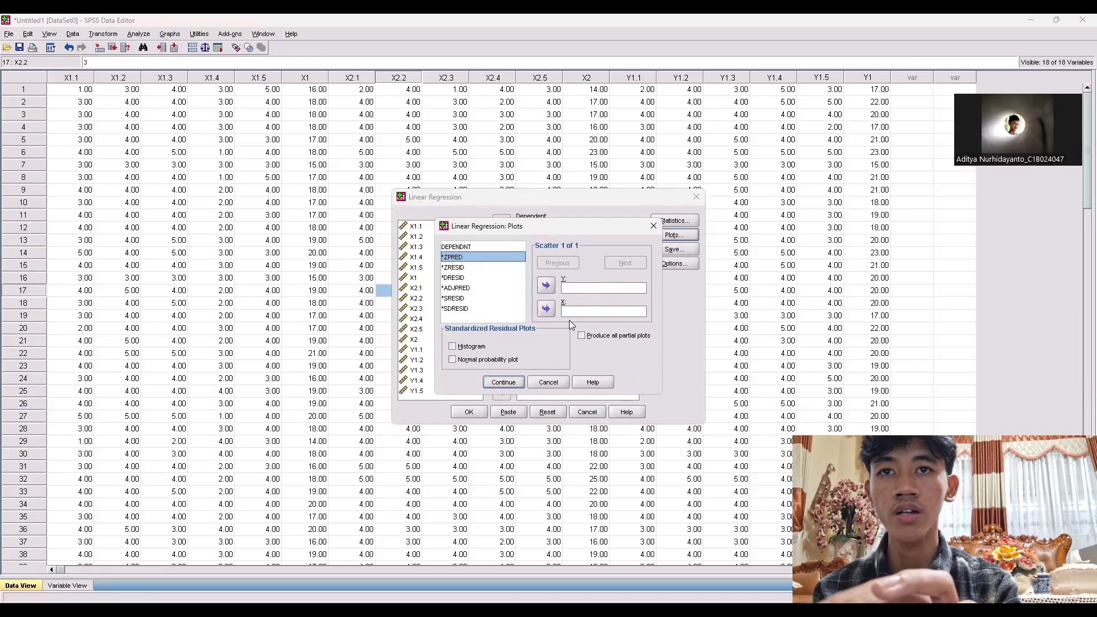
{"action": "left_click", "coordinate": [547, 309]}
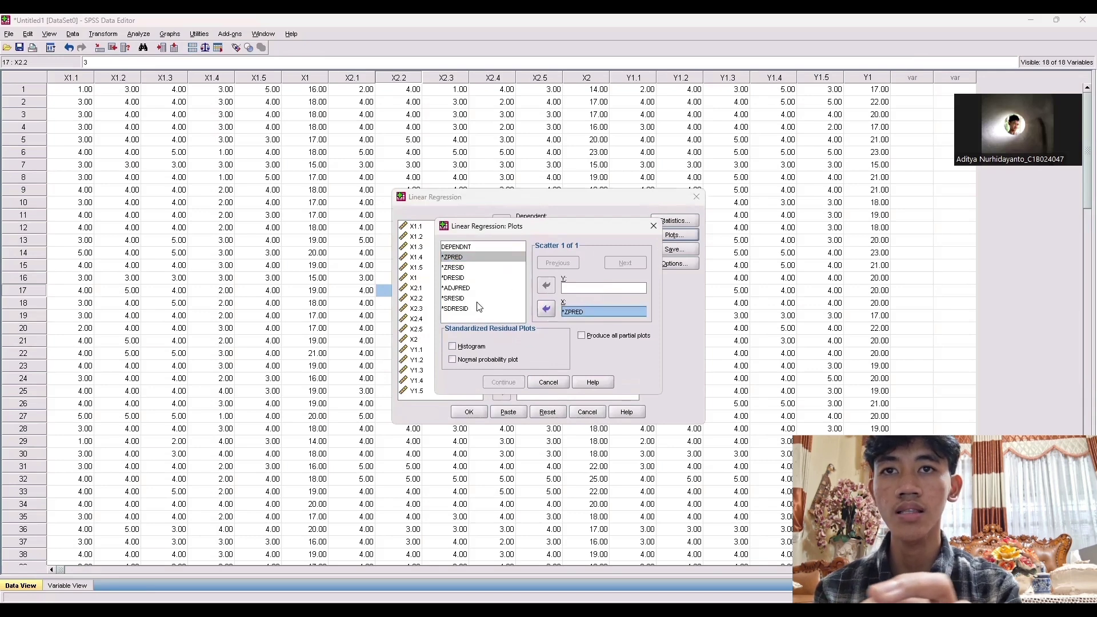
{"action": "left_click", "coordinate": [475, 298]}
{"action": "left_click", "coordinate": [548, 292]}
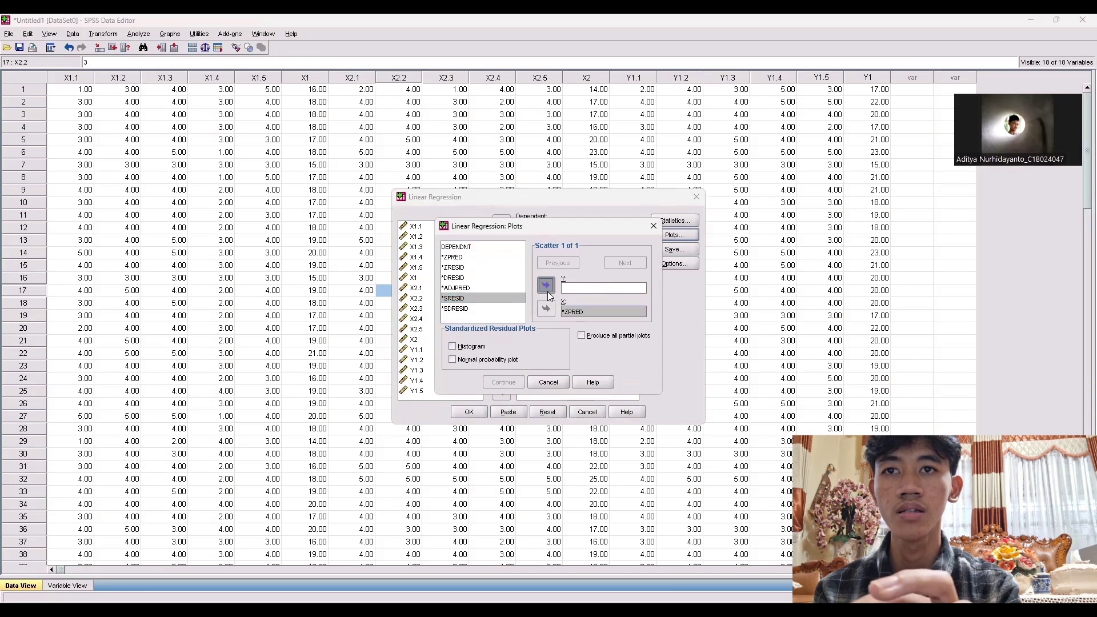
{"action": "left_click", "coordinate": [461, 348]}
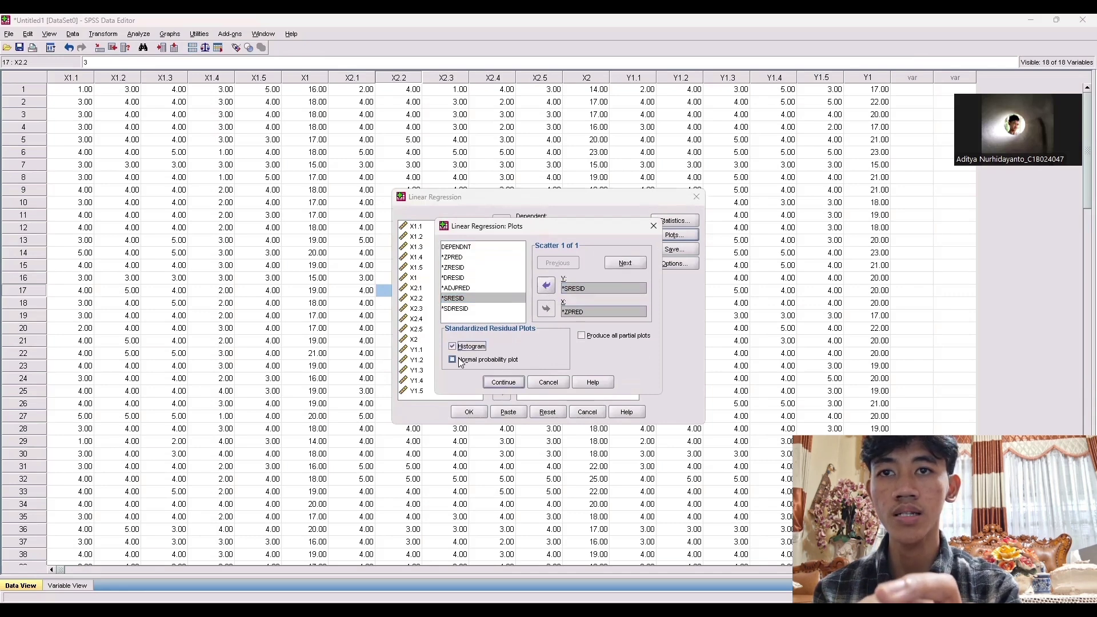
{"action": "left_click", "coordinate": [461, 362]}
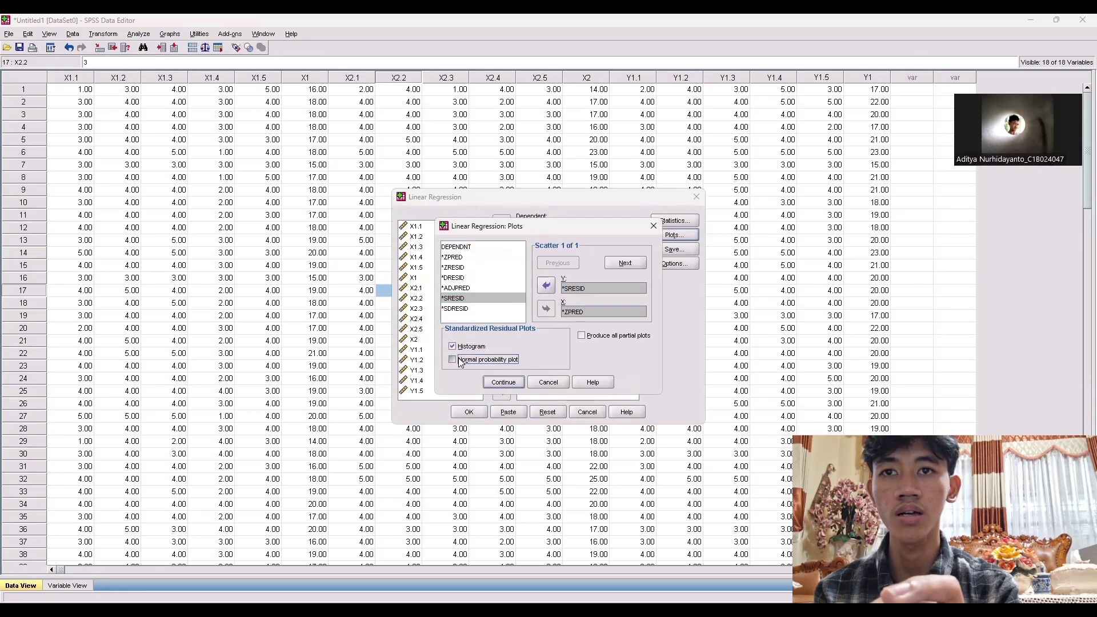
{"action": "left_click", "coordinate": [503, 383]}
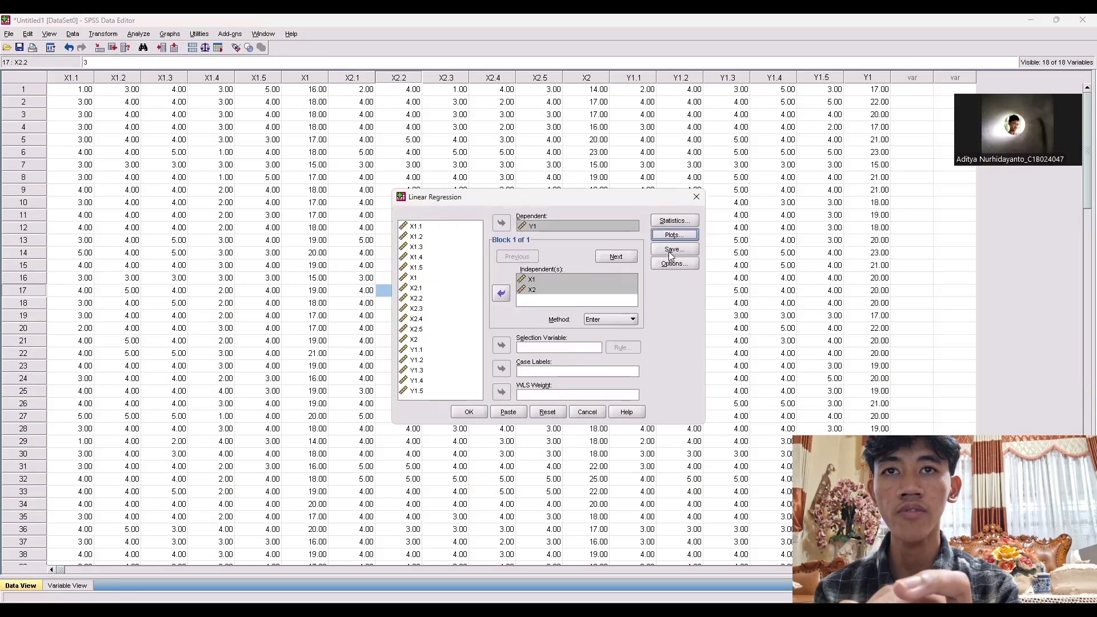
Step: Save the unstandardized residuals as a new variable and run the linear regression
{"action": "left_click", "coordinate": [672, 255]}
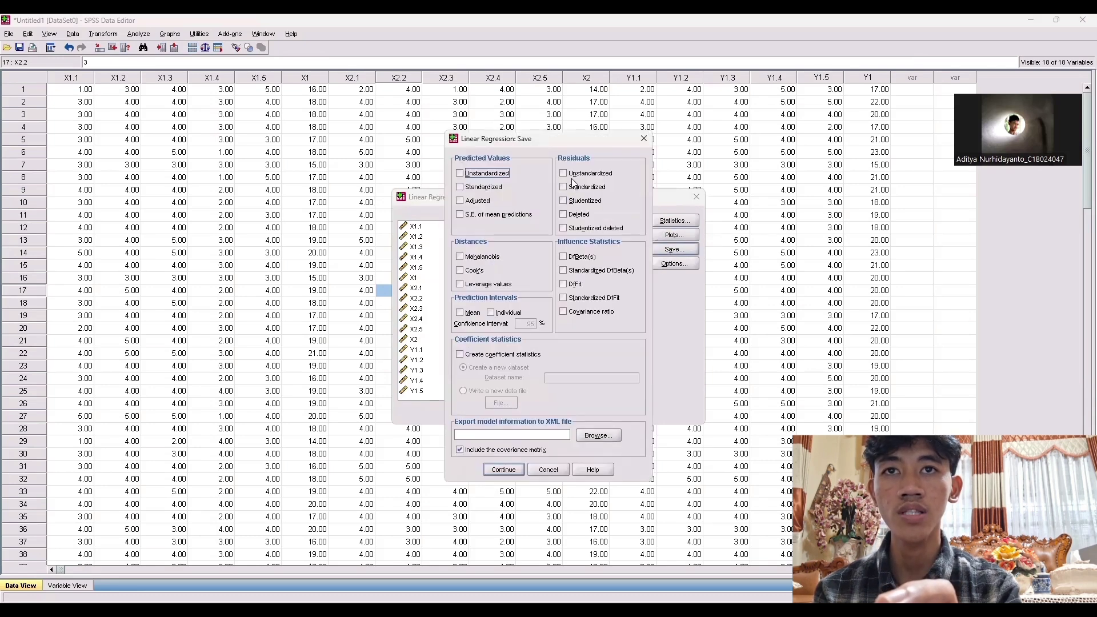
{"action": "left_click", "coordinate": [569, 177]}
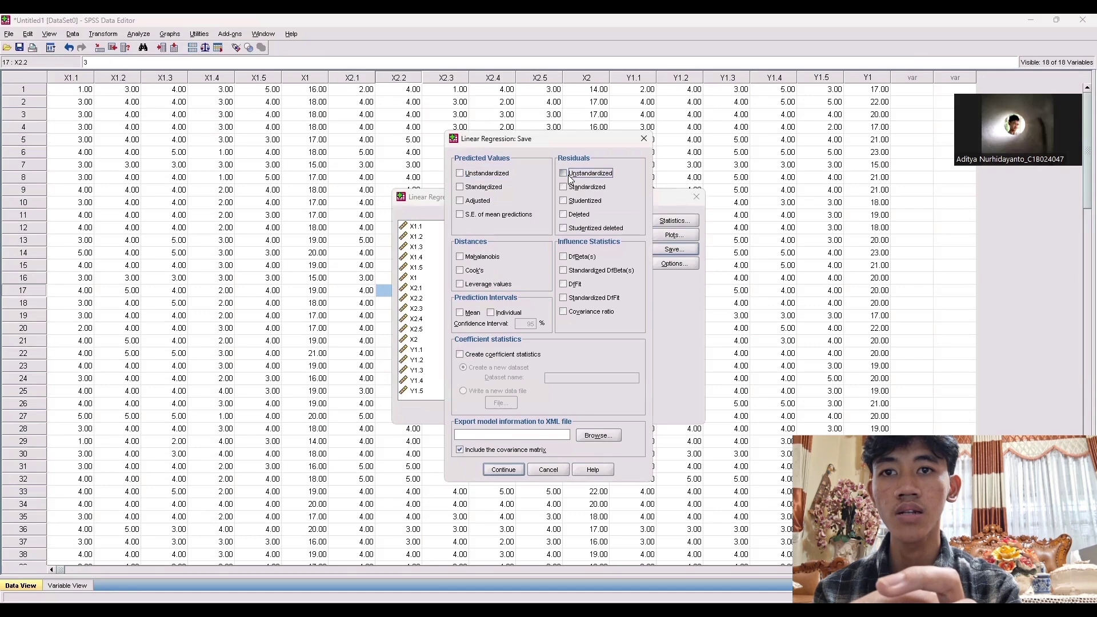
{"action": "left_click", "coordinate": [503, 471]}
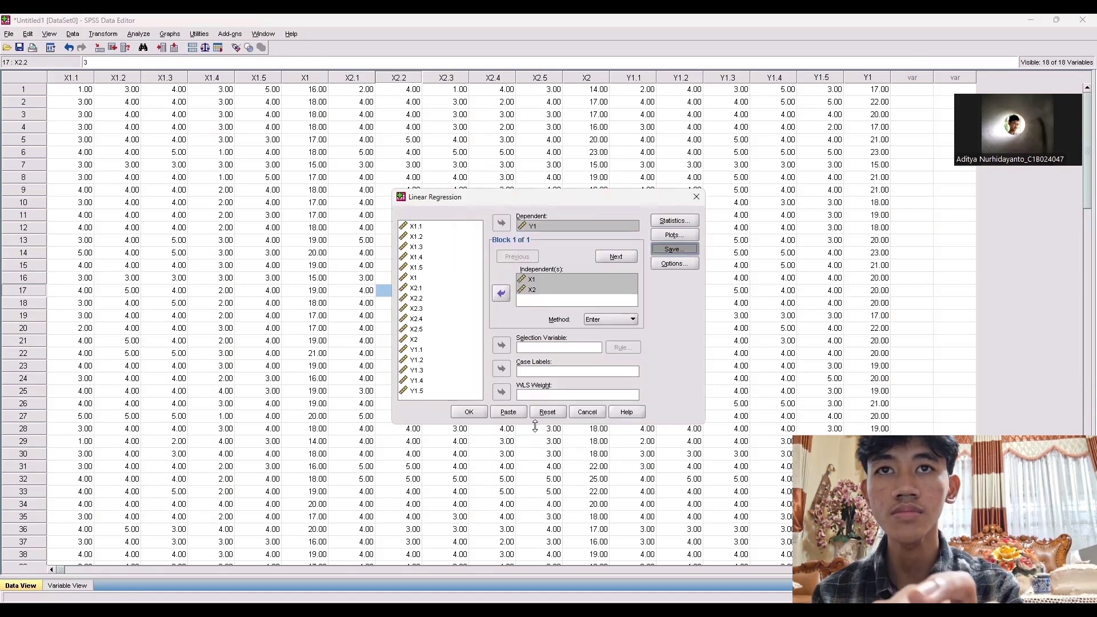
{"action": "key", "text": "space"}
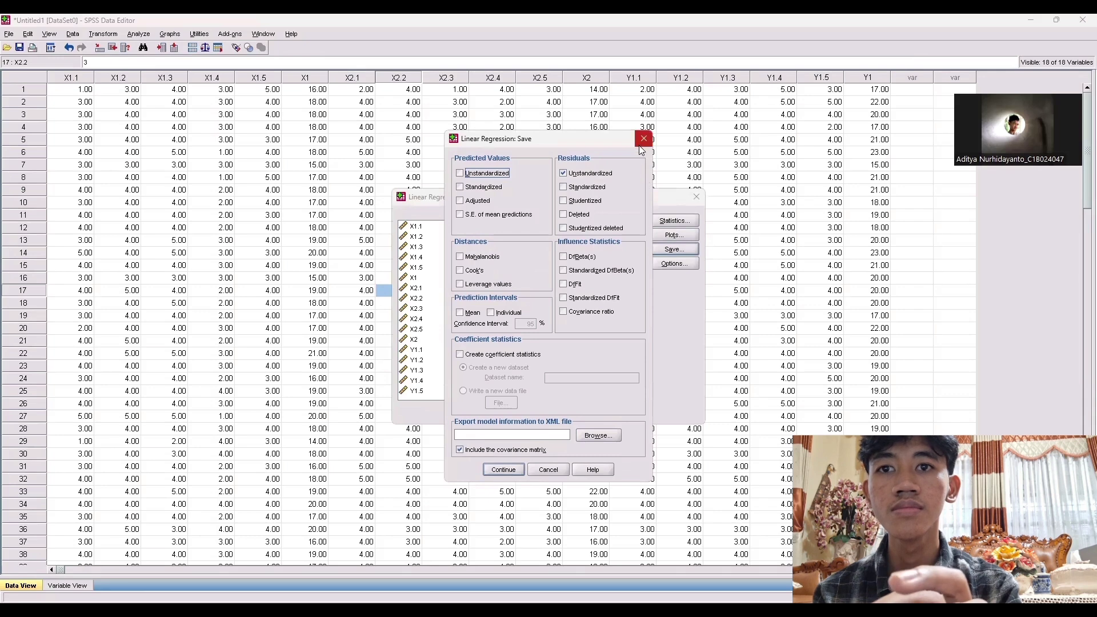
{"action": "left_click", "coordinate": [508, 465]}
{"action": "left_click", "coordinate": [474, 412]}
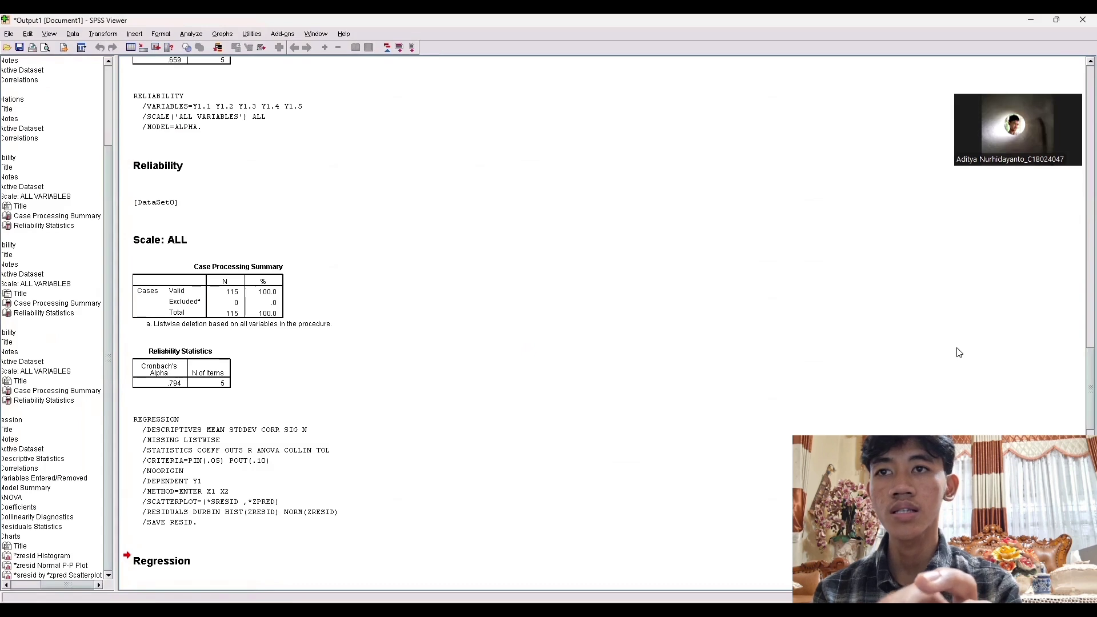
Step: Examine the regression output from the descriptive statistics through the model summary, ANOVA, coefficients, collinearity diagnostics and residual charts
{"action": "scroll", "coordinate": [1081, 375], "scroll_direction": "down", "scroll_amount": 9}
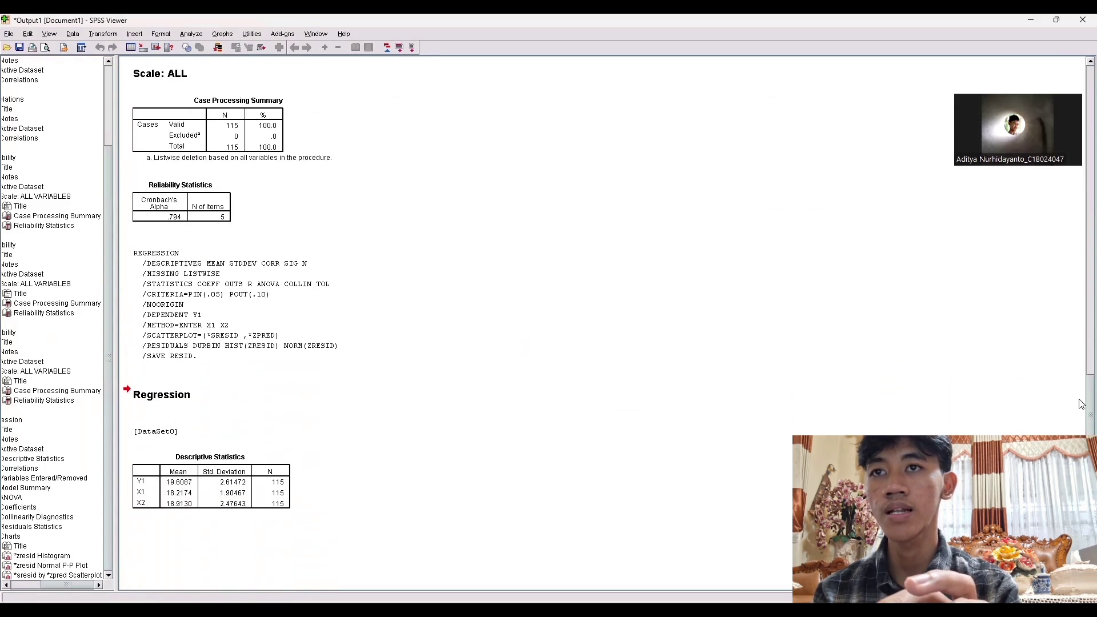
{"action": "scroll", "coordinate": [1080, 423], "scroll_direction": "down", "scroll_amount": 3}
{"action": "scroll", "coordinate": [457, 323], "scroll_direction": "down", "scroll_amount": 1}
{"action": "scroll", "coordinate": [457, 323], "scroll_direction": "up", "scroll_amount": 3}
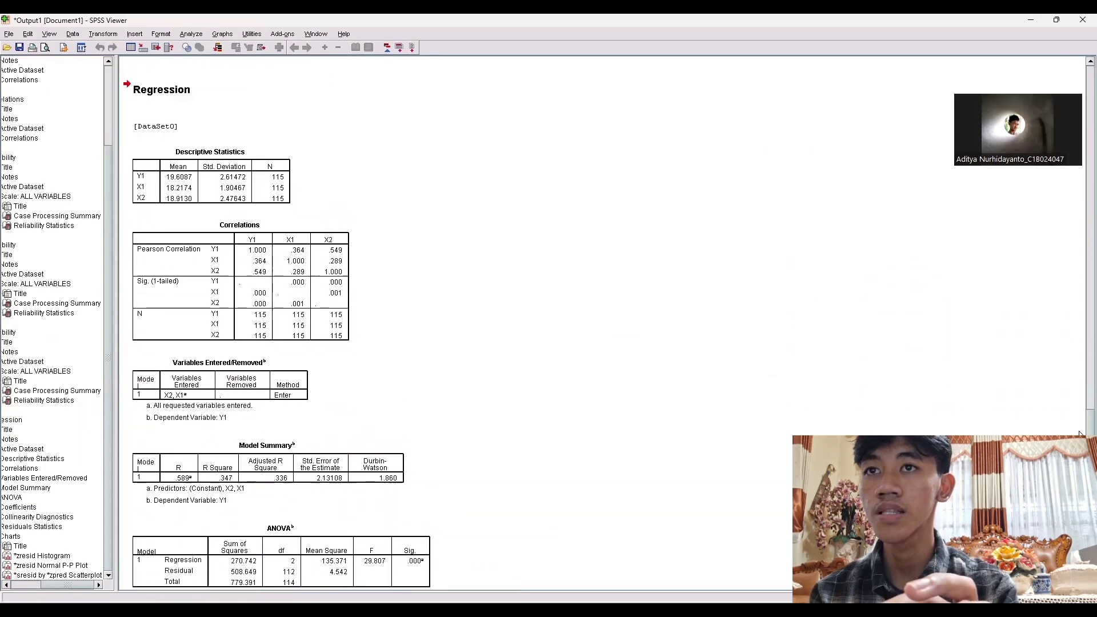
{"action": "scroll", "coordinate": [457, 323], "scroll_direction": "down", "scroll_amount": 2}
{"action": "scroll", "coordinate": [457, 323], "scroll_direction": "down", "scroll_amount": 4}
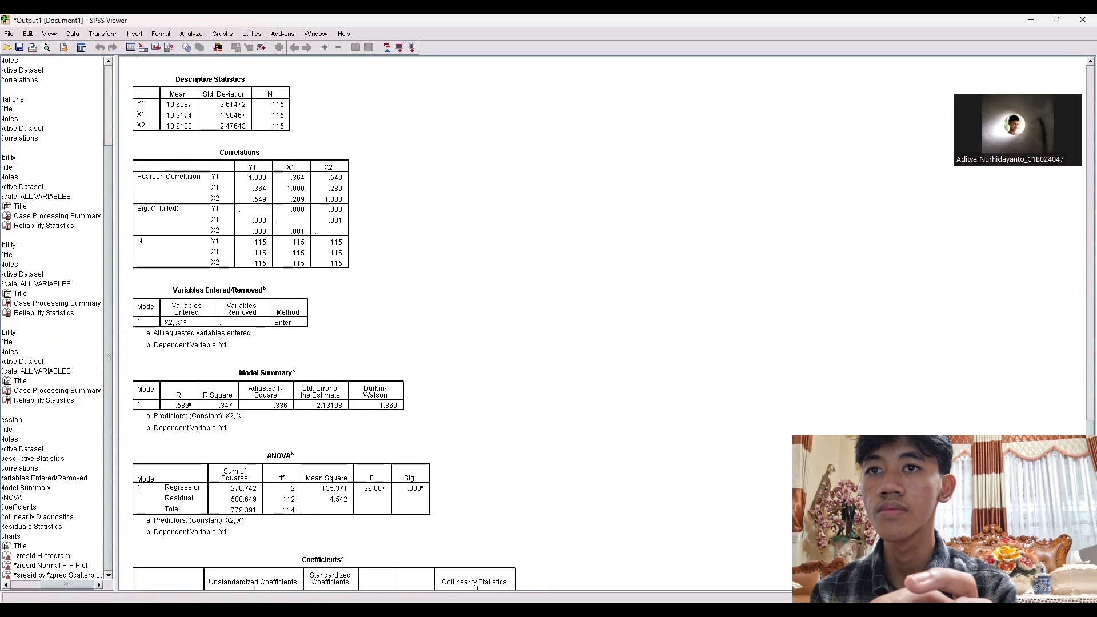
{"action": "scroll", "coordinate": [457, 323], "scroll_direction": "down", "scroll_amount": 3}
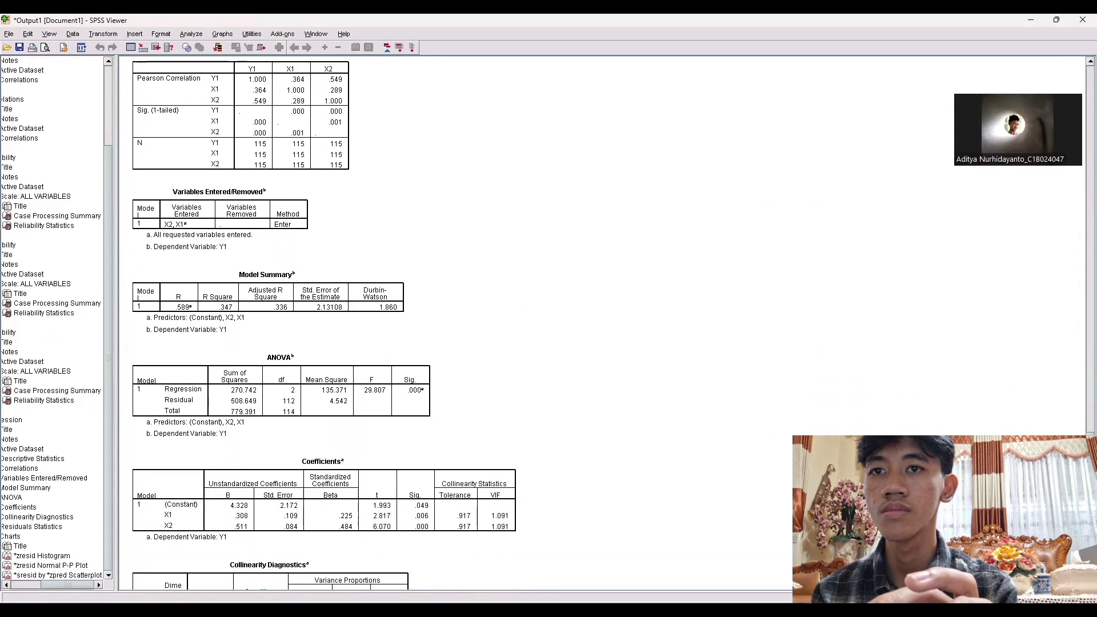
{"action": "scroll", "coordinate": [457, 323], "scroll_direction": "down", "scroll_amount": 6}
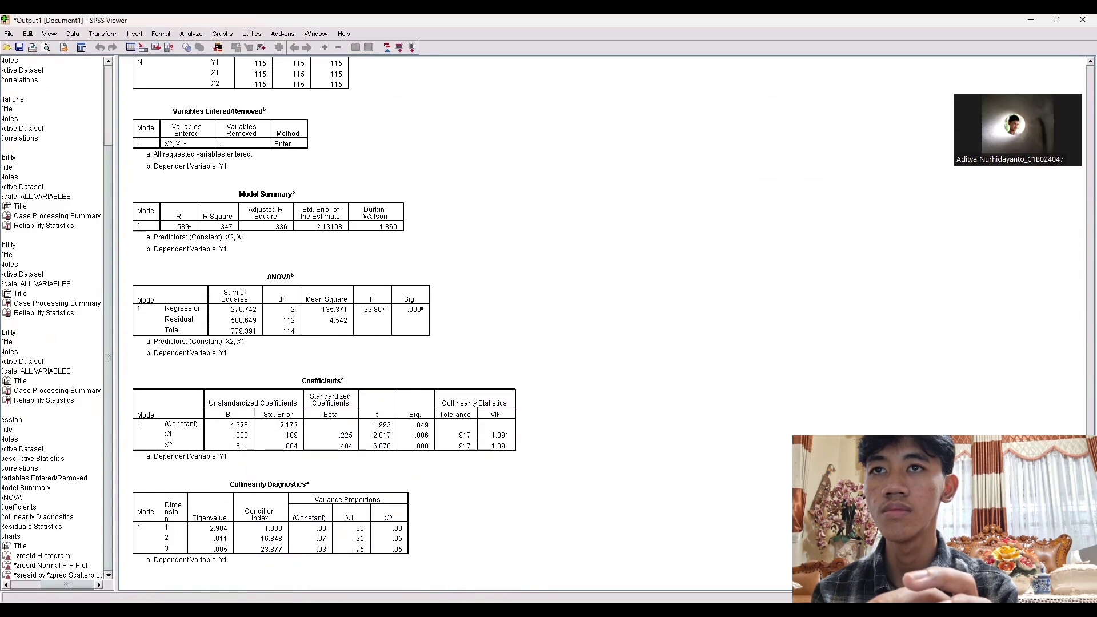
{"action": "scroll", "coordinate": [457, 323], "scroll_direction": "down", "scroll_amount": 20}
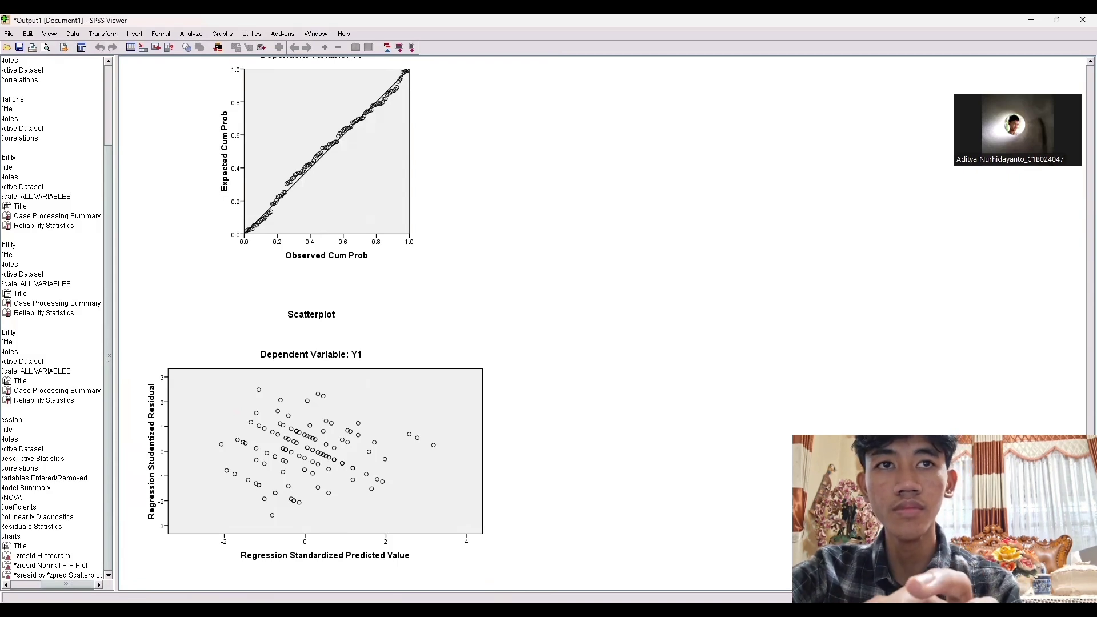
{"action": "left_click", "coordinate": [1089, 290]}
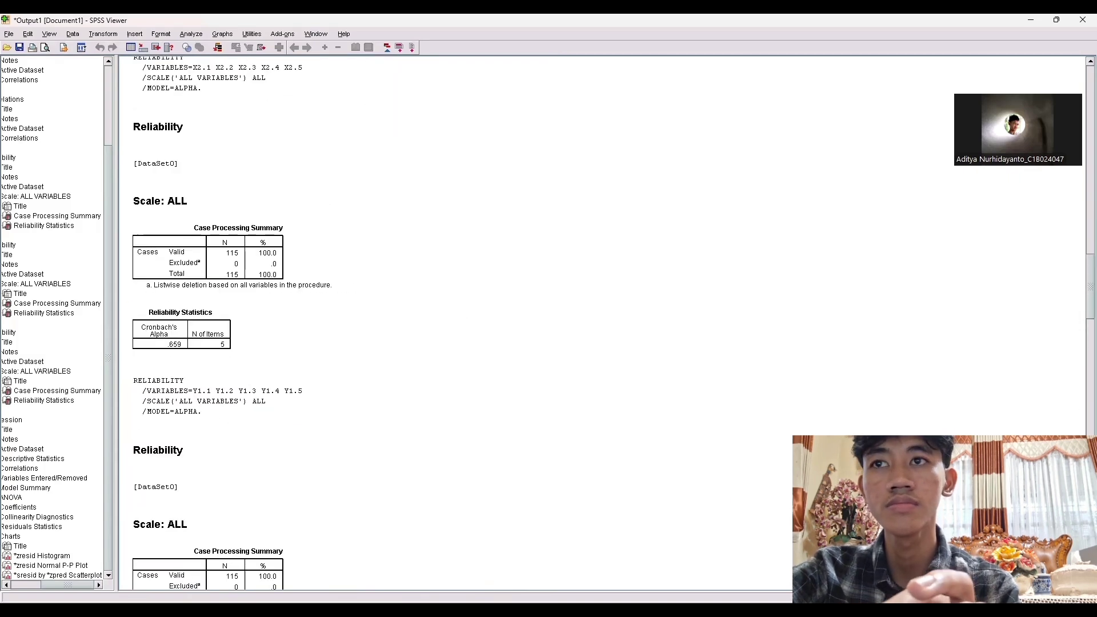
{"action": "scroll", "coordinate": [1082, 277], "scroll_direction": "down", "scroll_amount": 5}
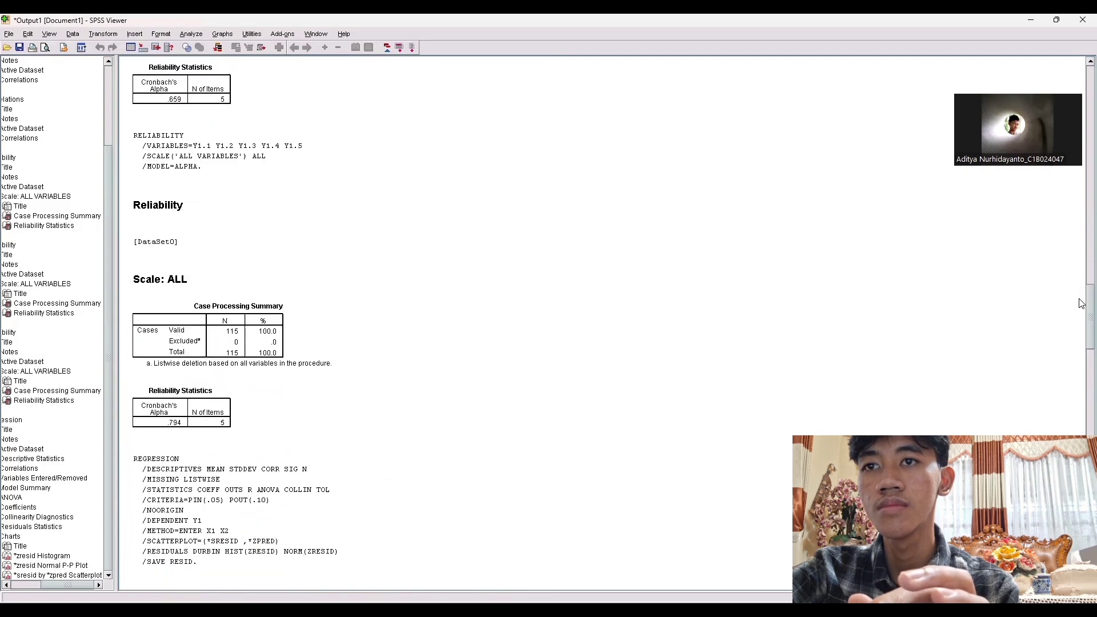
{"action": "left_click_drag", "start_coordinate": [1082, 303], "coordinate": [1082, 411]}
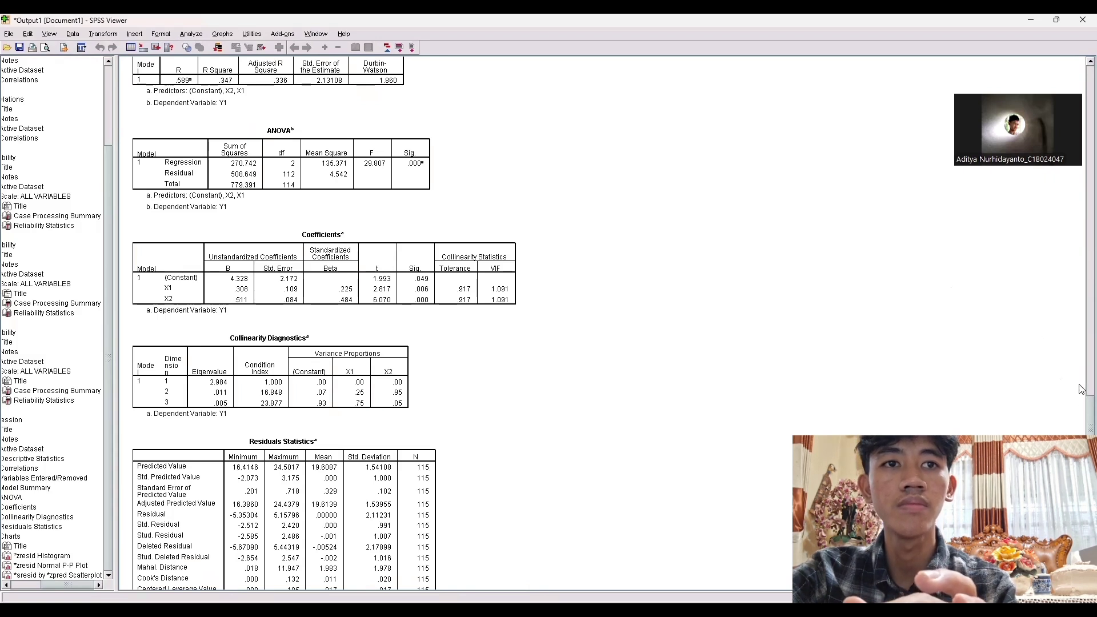
{"action": "scroll", "coordinate": [1082, 388], "scroll_direction": "up", "scroll_amount": 5}
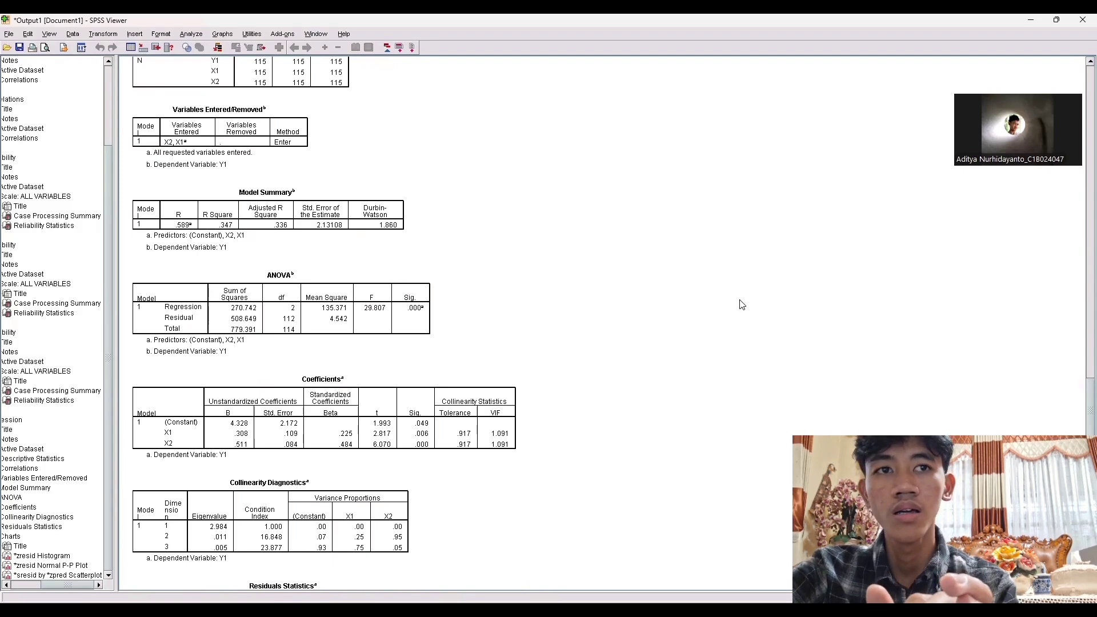
{"action": "scroll", "coordinate": [1021, 362], "scroll_direction": "down", "scroll_amount": 10}
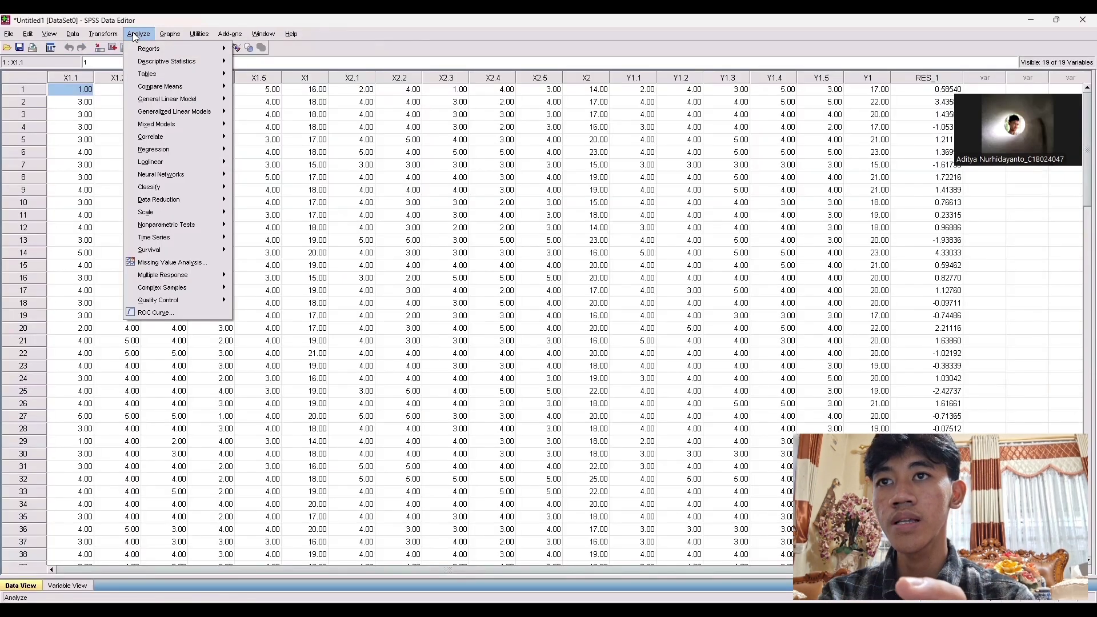
Step: Run a One-Sample Kolmogorov-Smirnov test on the unstandardized residual against the Normal distribution
{"action": "mouse_move", "coordinate": [200, 244]}
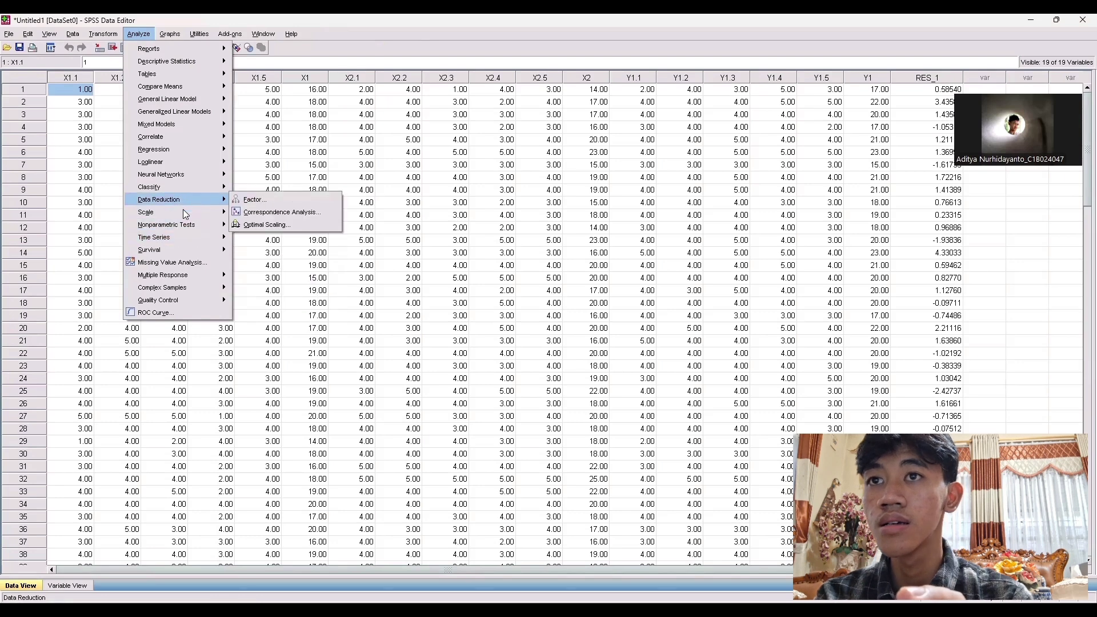
{"action": "mouse_move", "coordinate": [186, 219]}
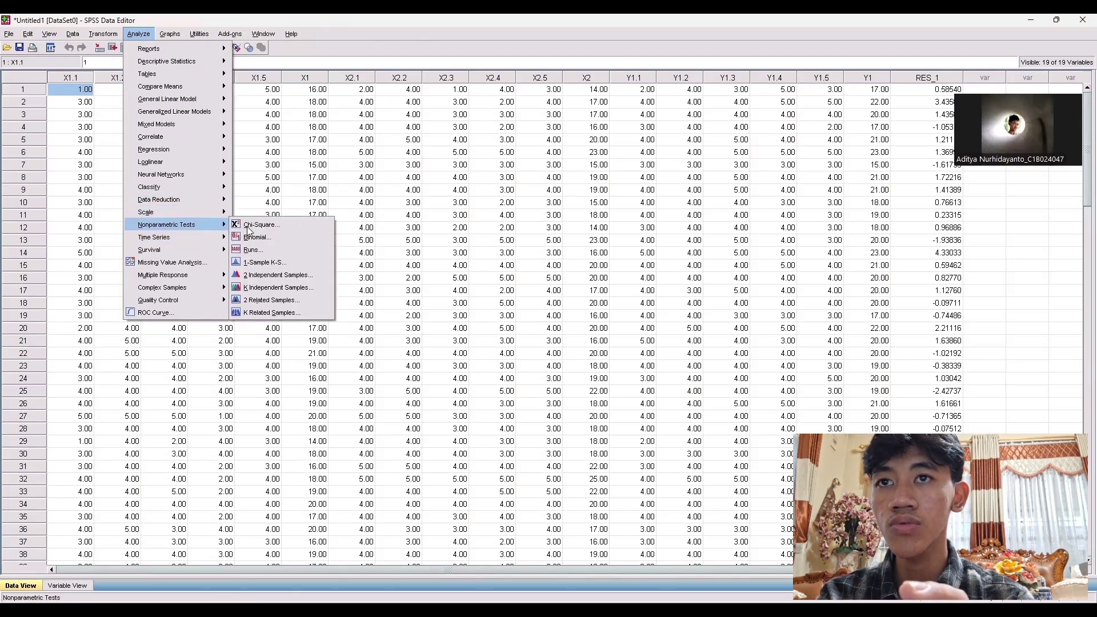
{"action": "left_click", "coordinate": [265, 262]}
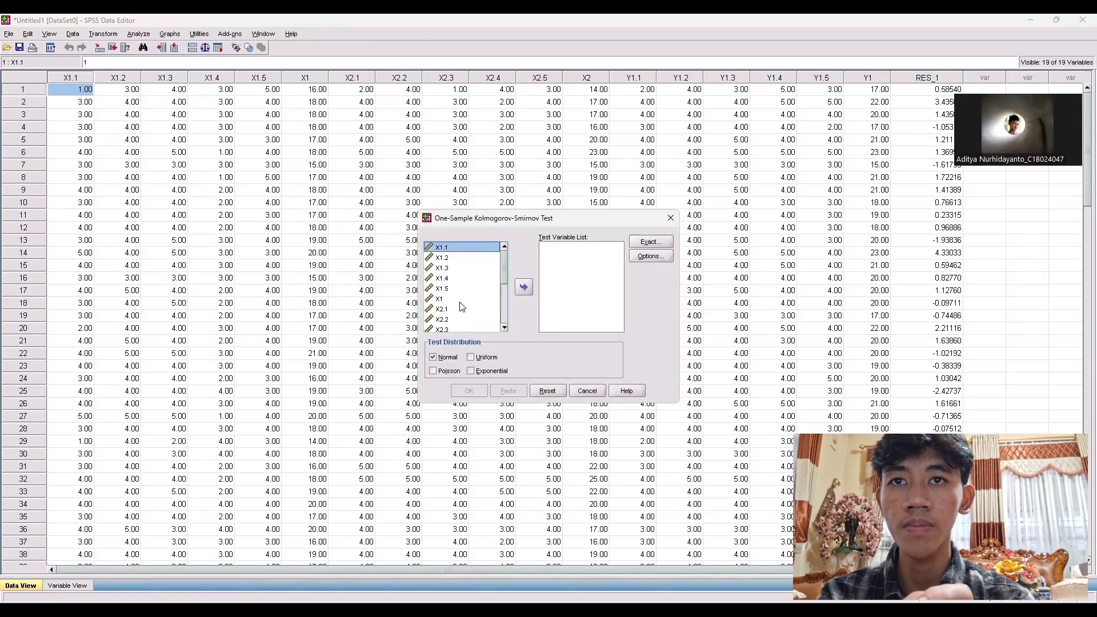
{"action": "scroll", "coordinate": [462, 306], "scroll_direction": "down", "scroll_amount": 4}
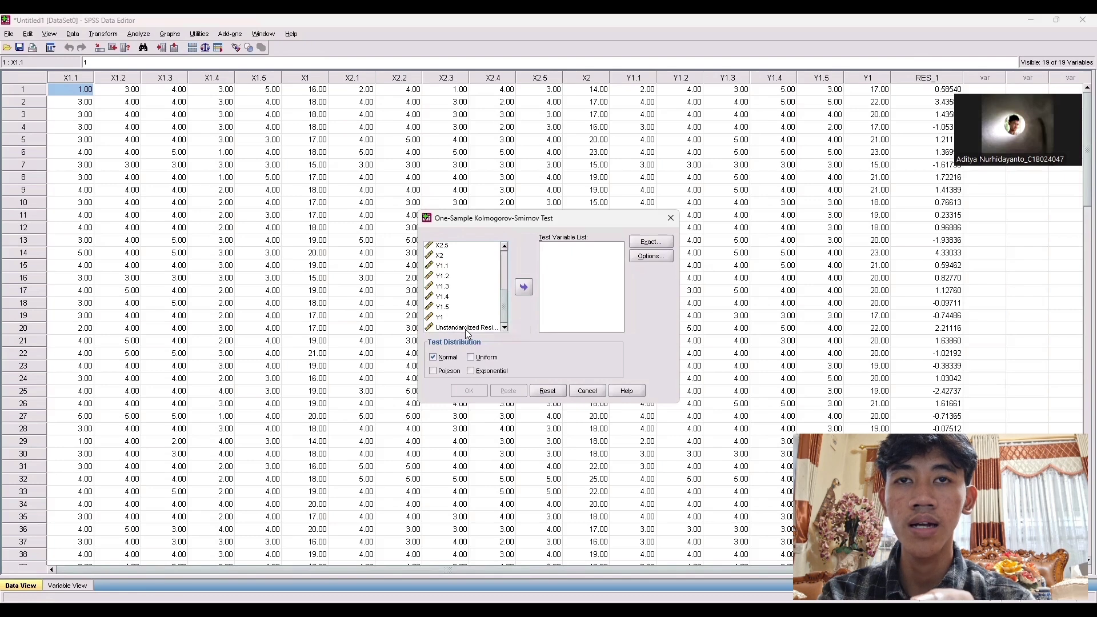
{"action": "left_click", "coordinate": [468, 328]}
{"action": "left_click", "coordinate": [524, 287]}
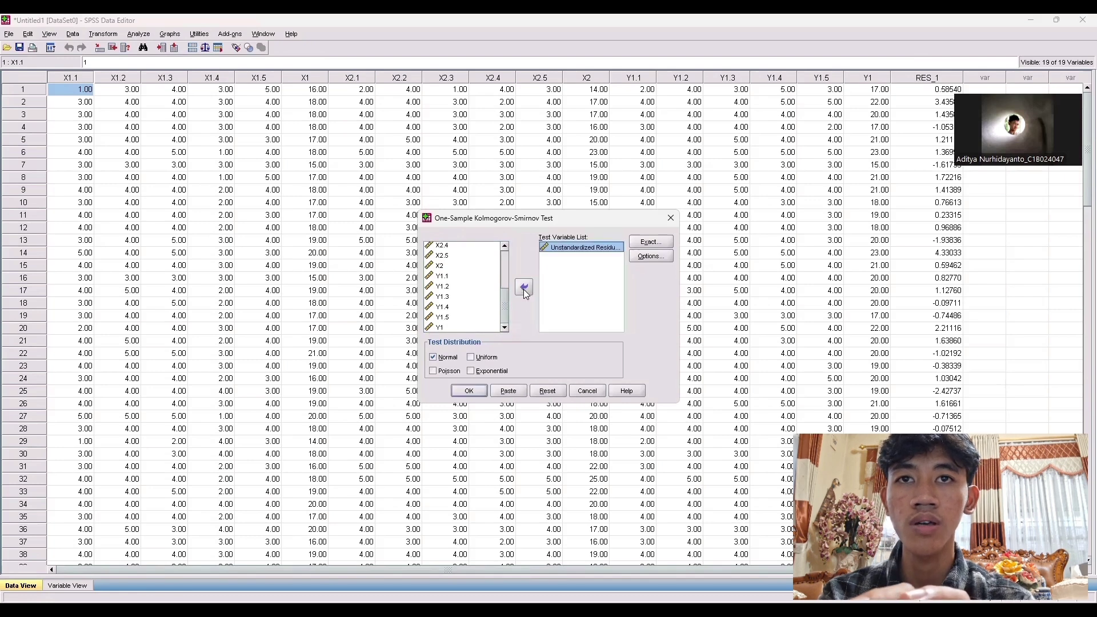
{"action": "left_click", "coordinate": [470, 392]}
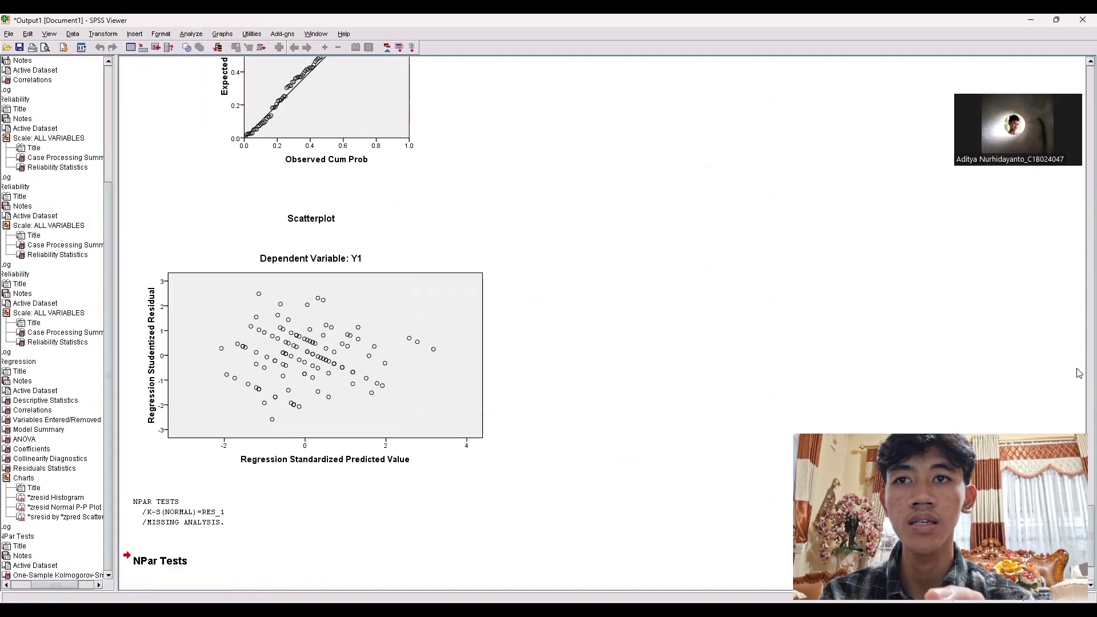
Step: Review the residual histogram and the regression's Model Summary, ANOVA, Coefficients and Collinearity Diagnostics tables in the output
{"action": "scroll", "coordinate": [1079, 380], "scroll_direction": "up", "scroll_amount": 10}
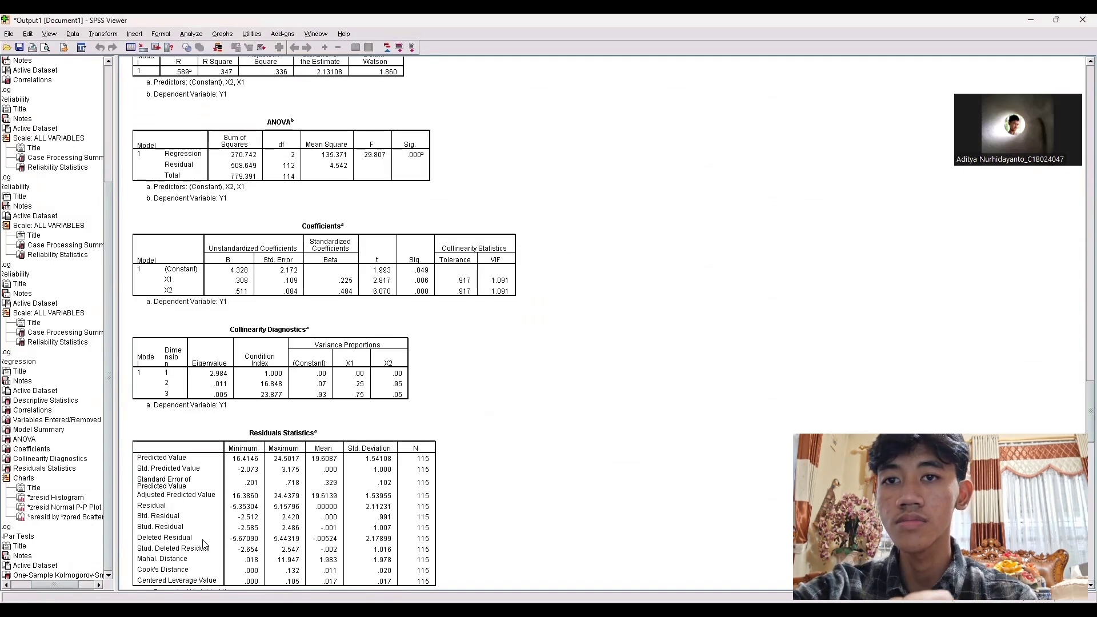
{"action": "scroll", "coordinate": [526, 534], "scroll_direction": "down", "scroll_amount": 15}
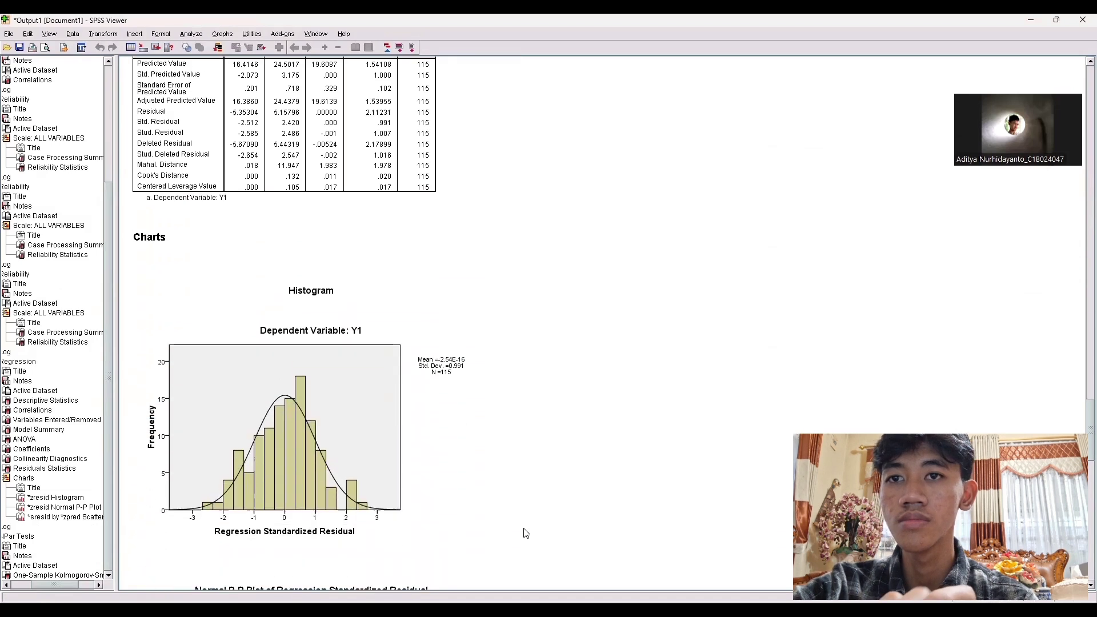
{"action": "scroll", "coordinate": [526, 534], "scroll_direction": "down", "scroll_amount": 10}
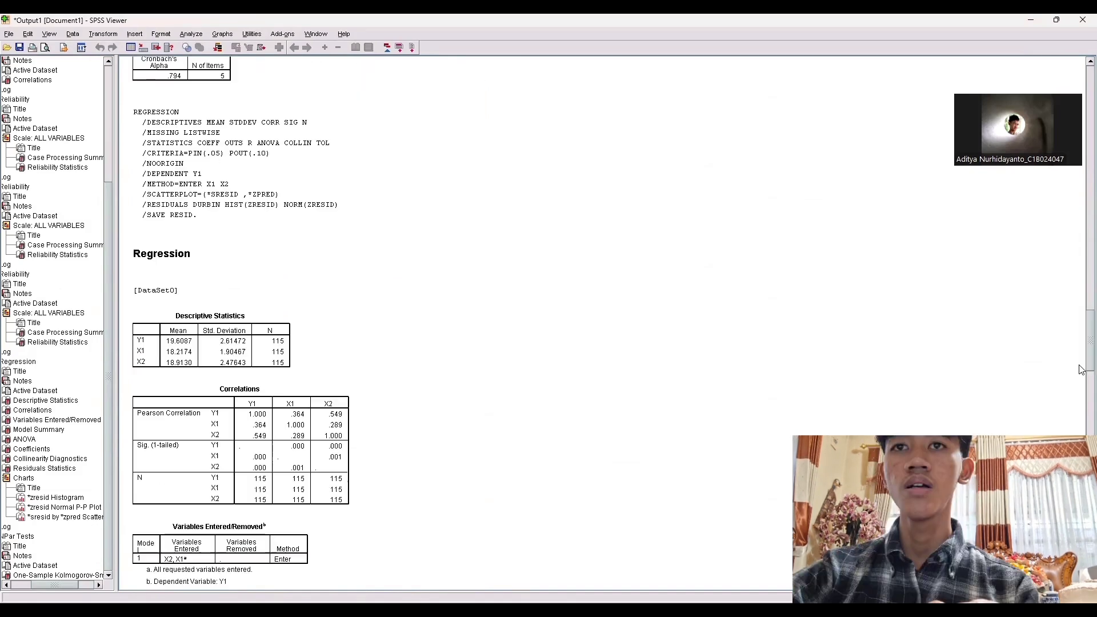
{"action": "left_click_drag", "start_coordinate": [1082, 368], "coordinate": [1079, 400]}
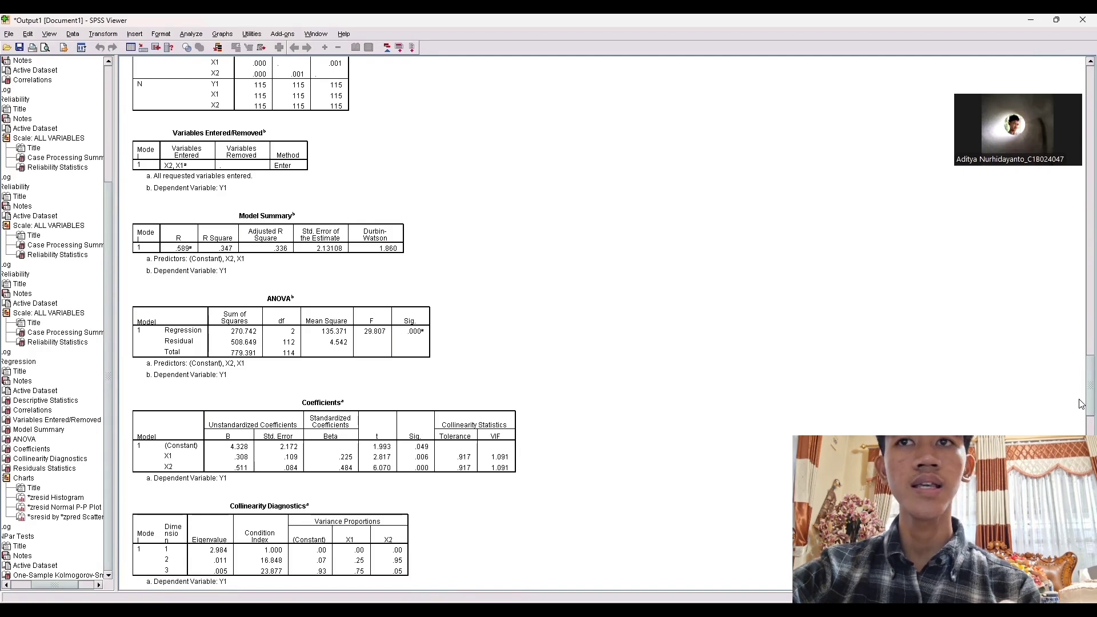
{"action": "scroll", "coordinate": [1080, 404], "scroll_direction": "down", "scroll_amount": 3}
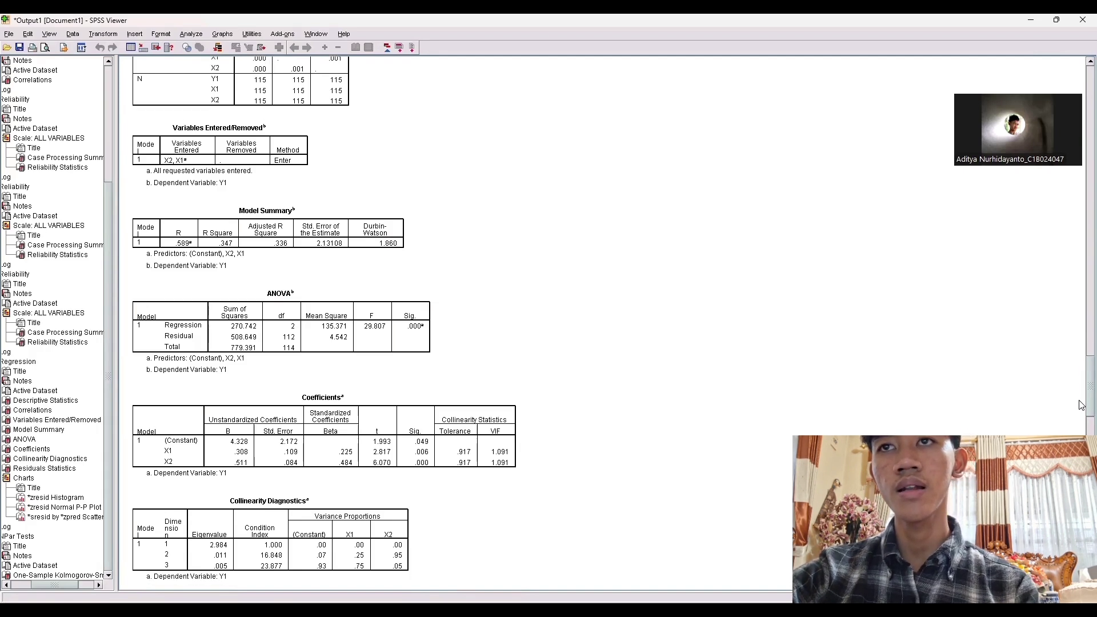
{"action": "scroll", "coordinate": [1080, 413], "scroll_direction": "up", "scroll_amount": 1}
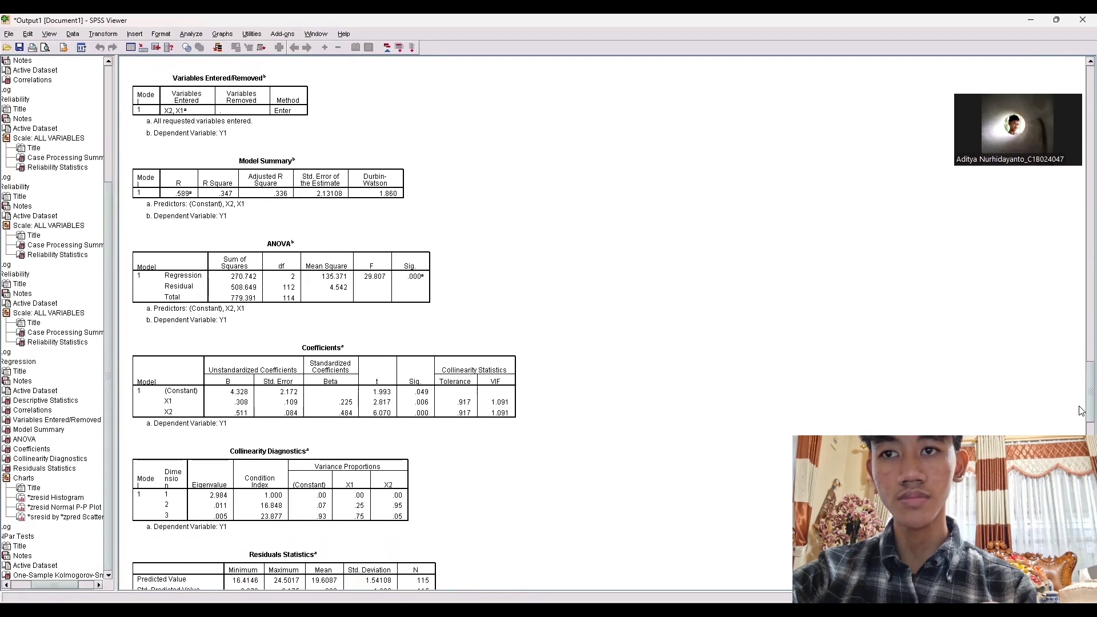
{"action": "scroll", "coordinate": [1081, 411], "scroll_direction": "down", "scroll_amount": 1}
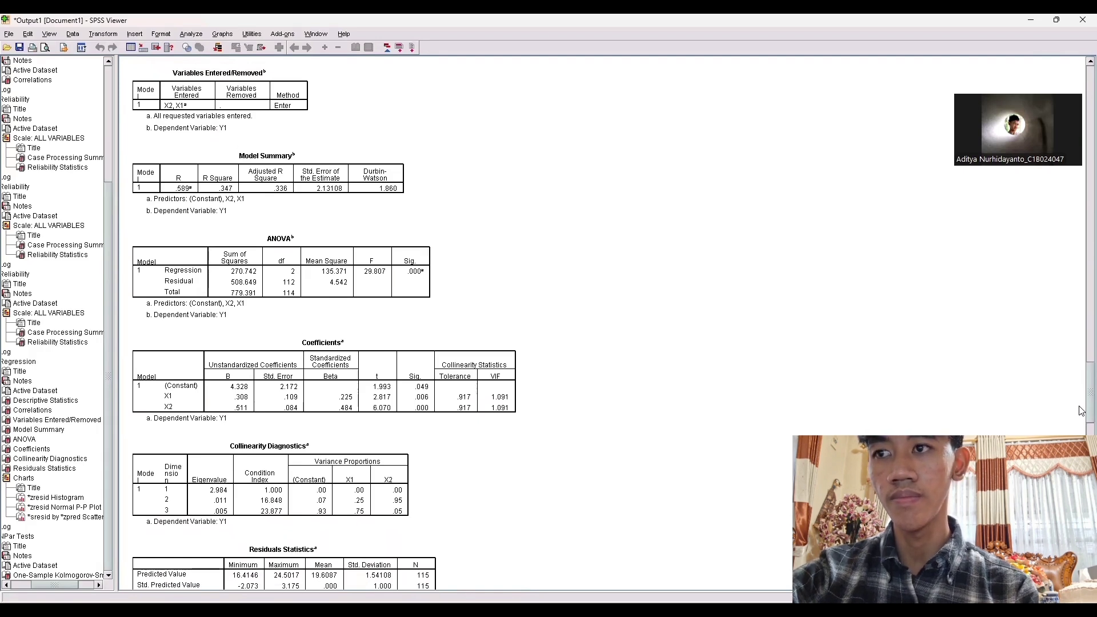
{"action": "scroll", "coordinate": [1080, 411], "scroll_direction": "up", "scroll_amount": 3}
{"action": "scroll", "coordinate": [1080, 413], "scroll_direction": "down", "scroll_amount": 7}
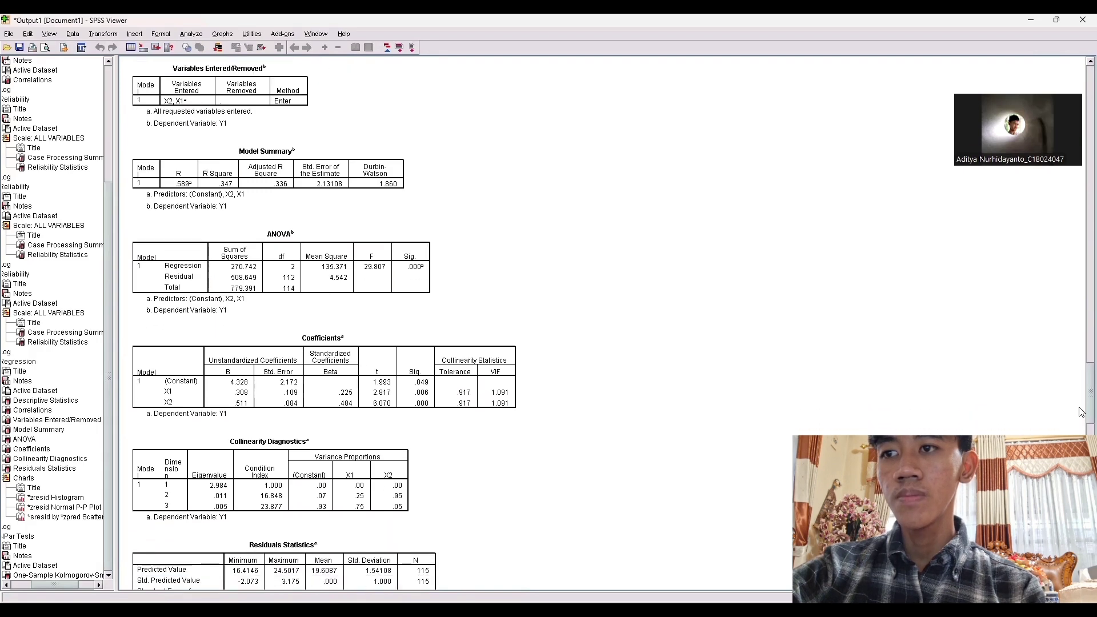
{"action": "scroll", "coordinate": [1080, 416], "scroll_direction": "up", "scroll_amount": 3}
{"action": "scroll", "coordinate": [1081, 420], "scroll_direction": "down", "scroll_amount": 5}
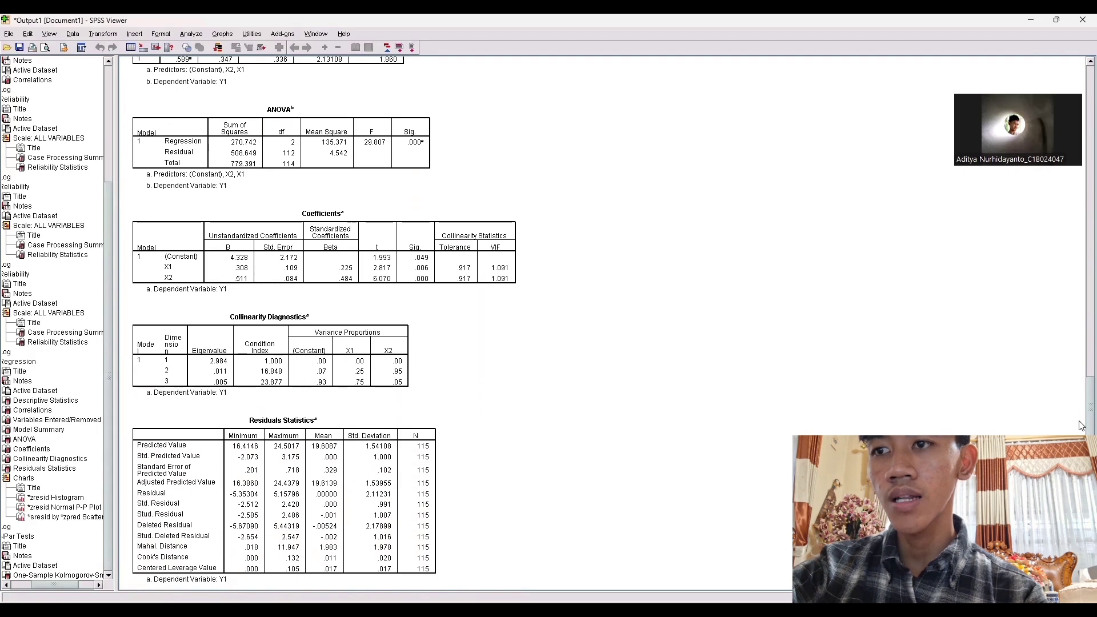
{"action": "scroll", "coordinate": [1082, 426], "scroll_direction": "up", "scroll_amount": 1}
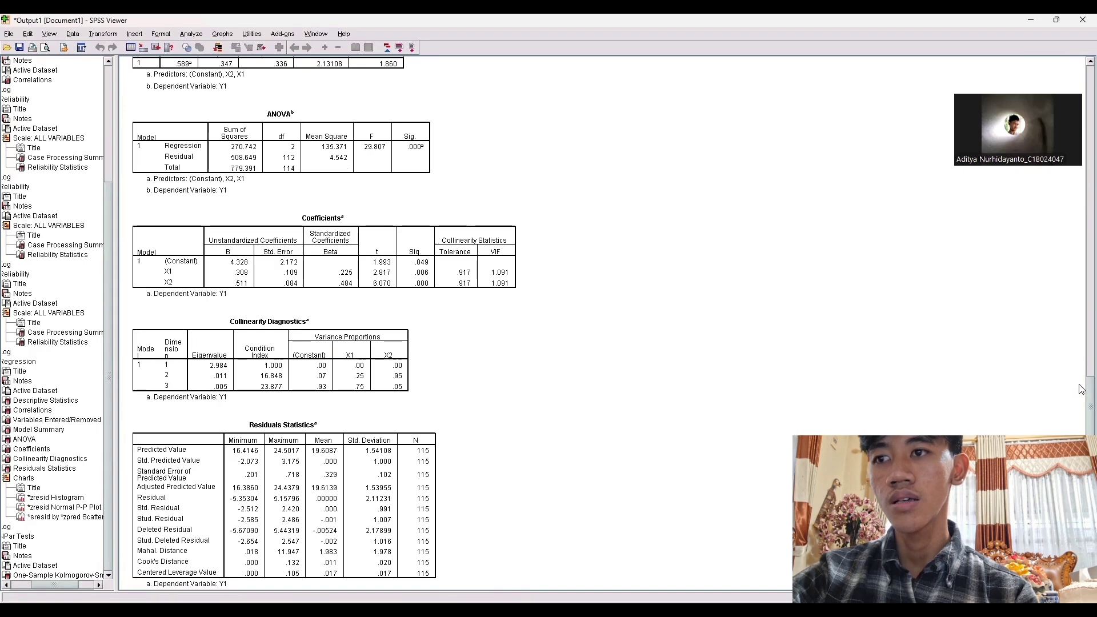
{"action": "scroll", "coordinate": [1082, 394], "scroll_direction": "up", "scroll_amount": 5}
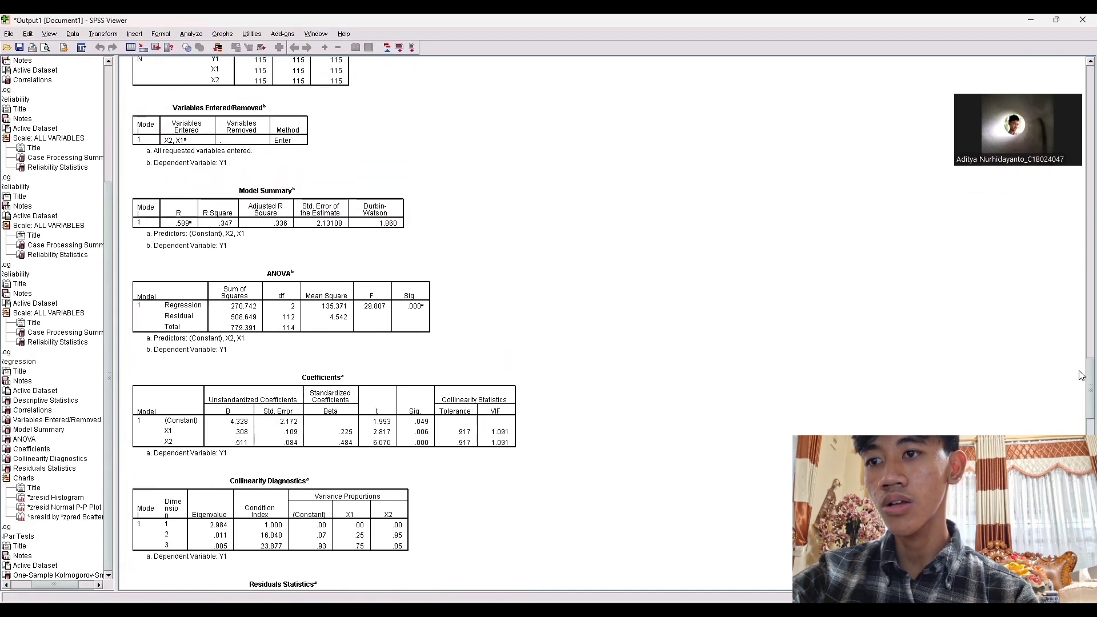